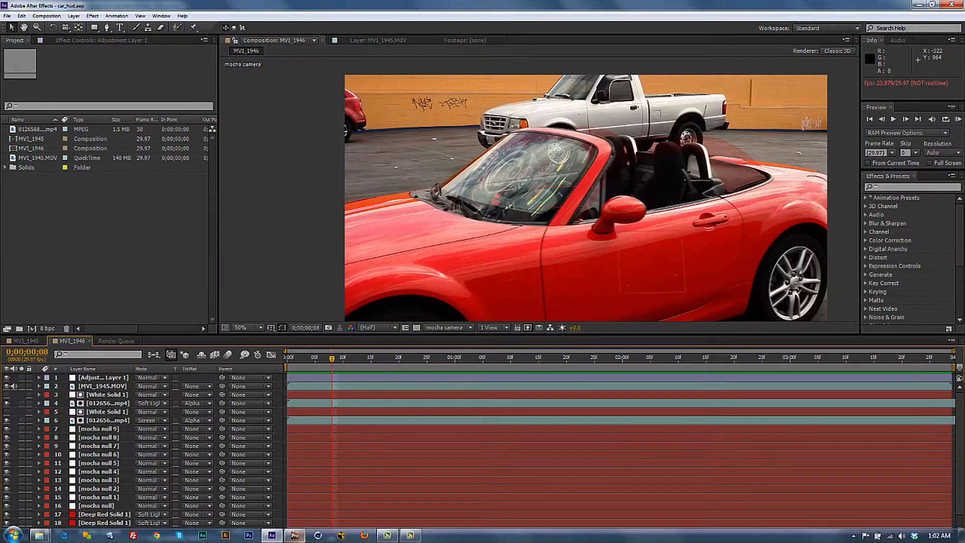
Switch to mocha Pro and play the MVI_1945 clip to review the footage with its existing splines.
click(296, 536)
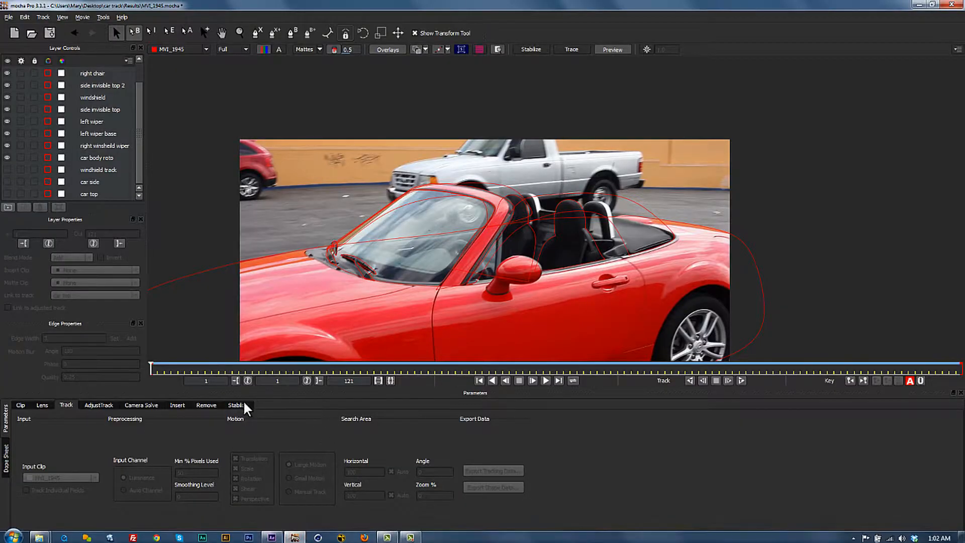
key(space)
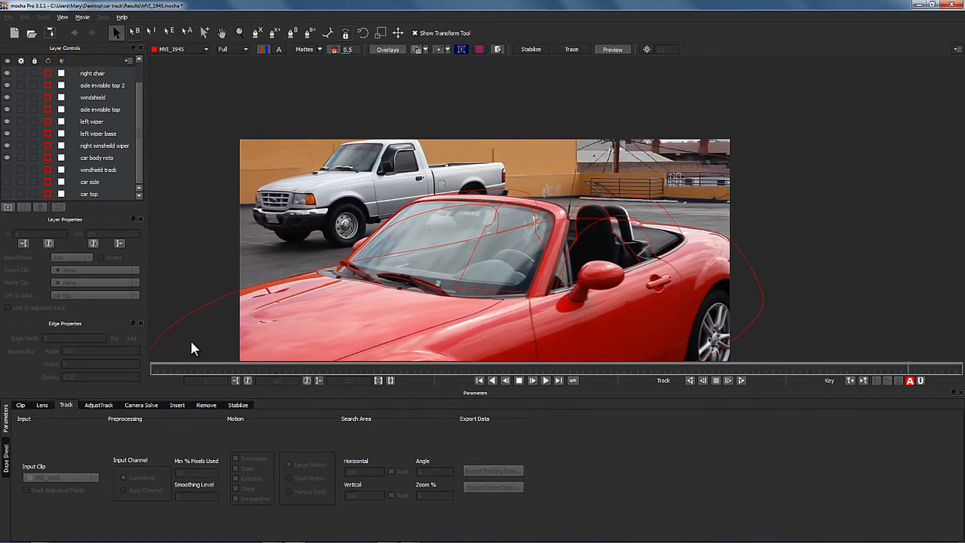
Start a new project and choose MVI_1945.MOV from the car track folder as the imported clip.
click(8, 17)
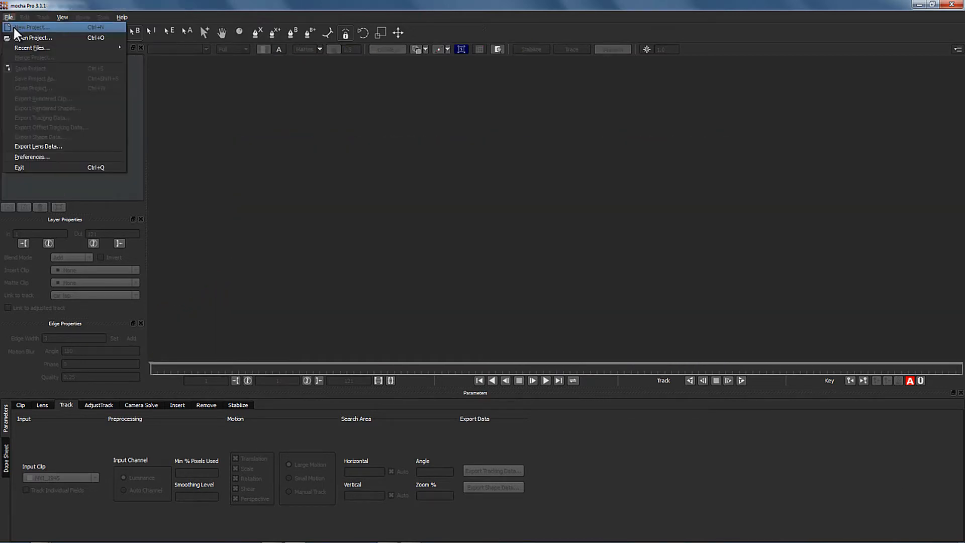
click(15, 29)
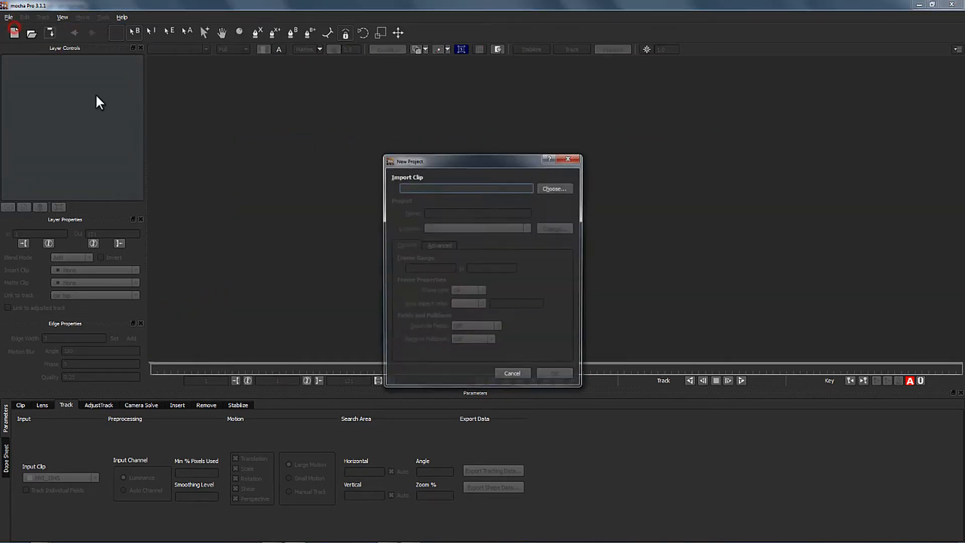
click(550, 188)
click(673, 214)
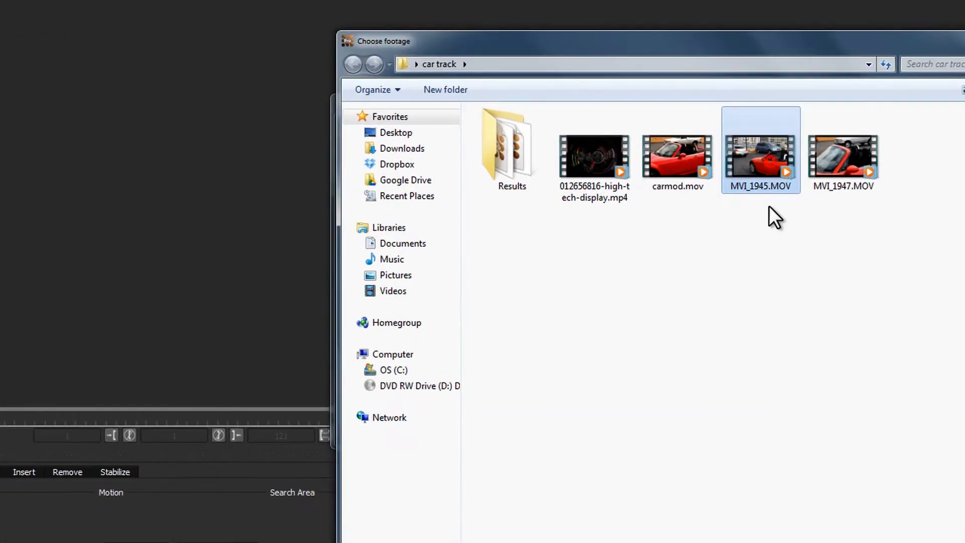
click(890, 542)
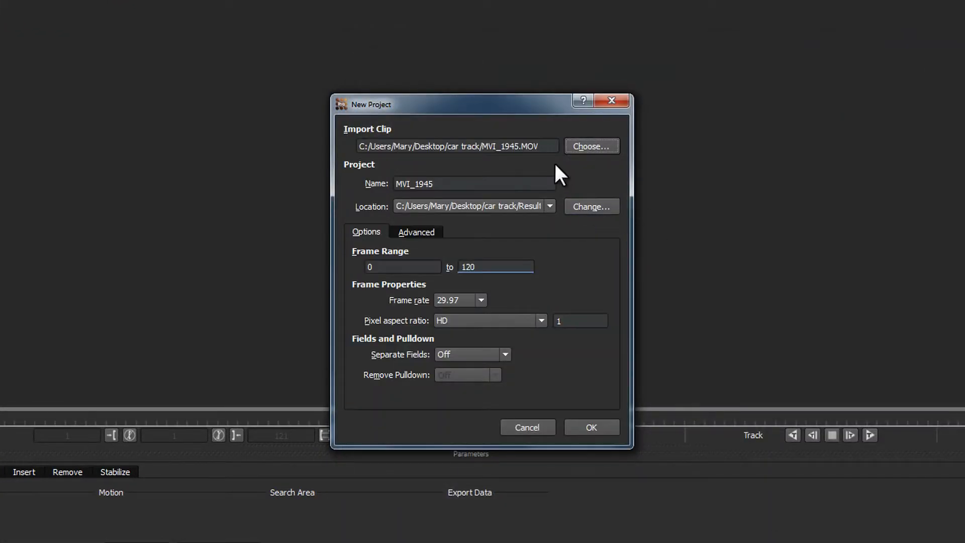
Extend the project name MVI_1945 with an underscore, the presenter's first name and the word demo.
click(449, 182)
text(_)
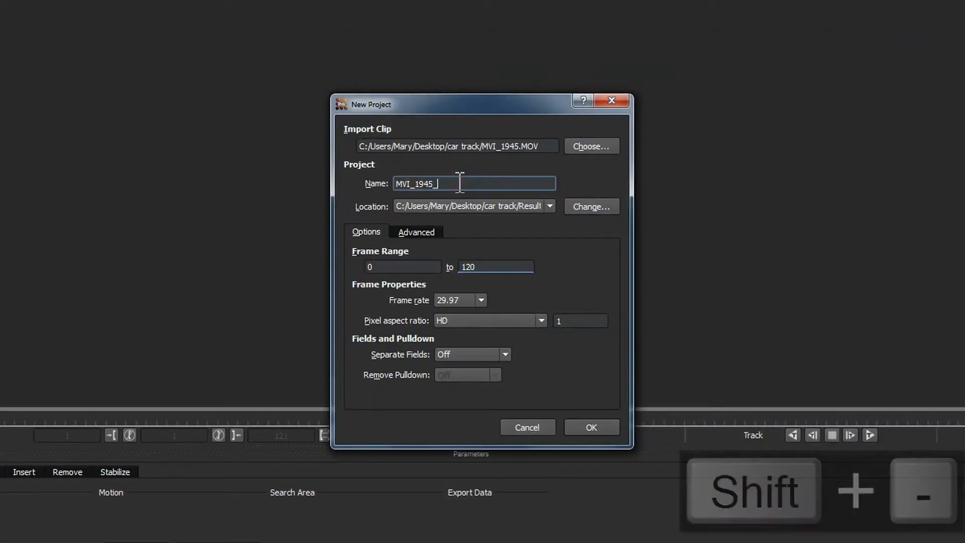
text(marydemo)
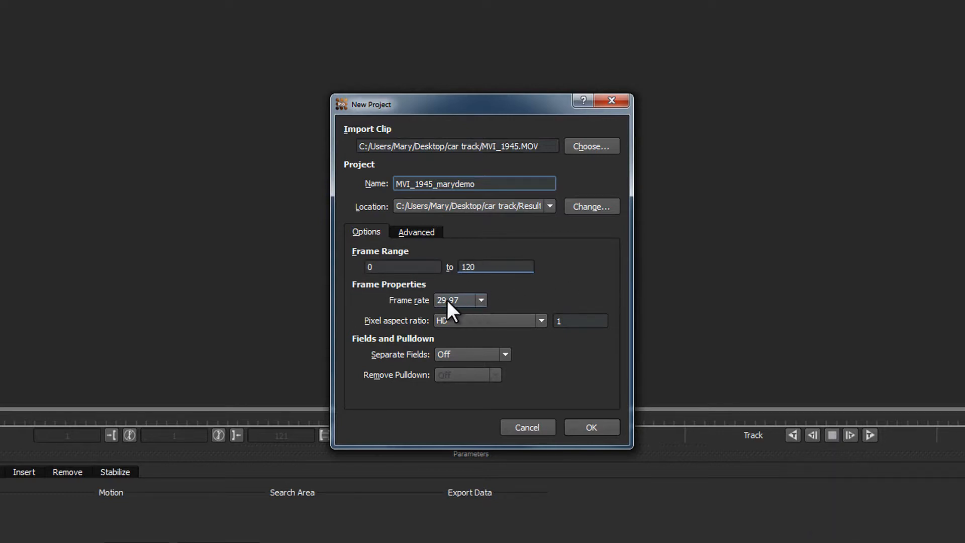
Check that the frame rate is 29.97 and the pixel aspect ratio is HD, and create the project.
click(481, 300)
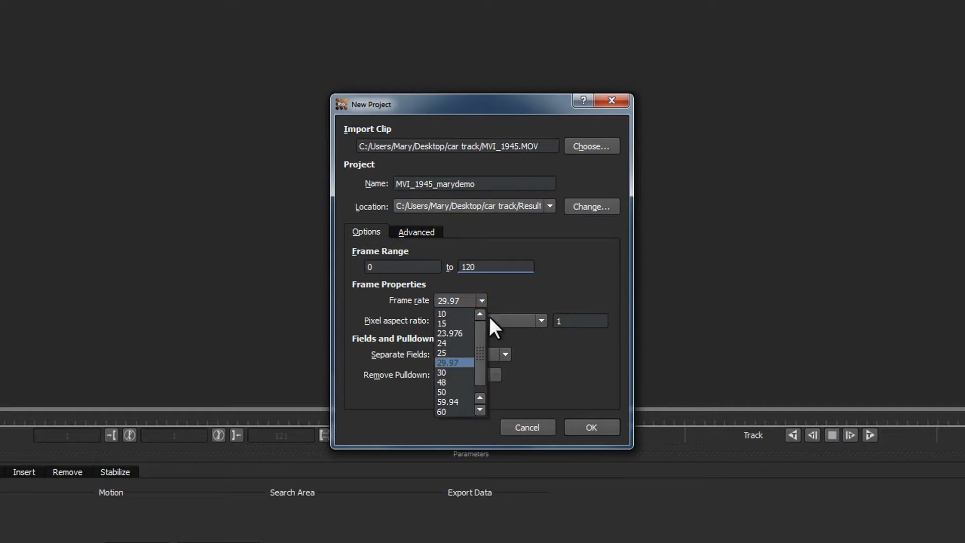
click(512, 291)
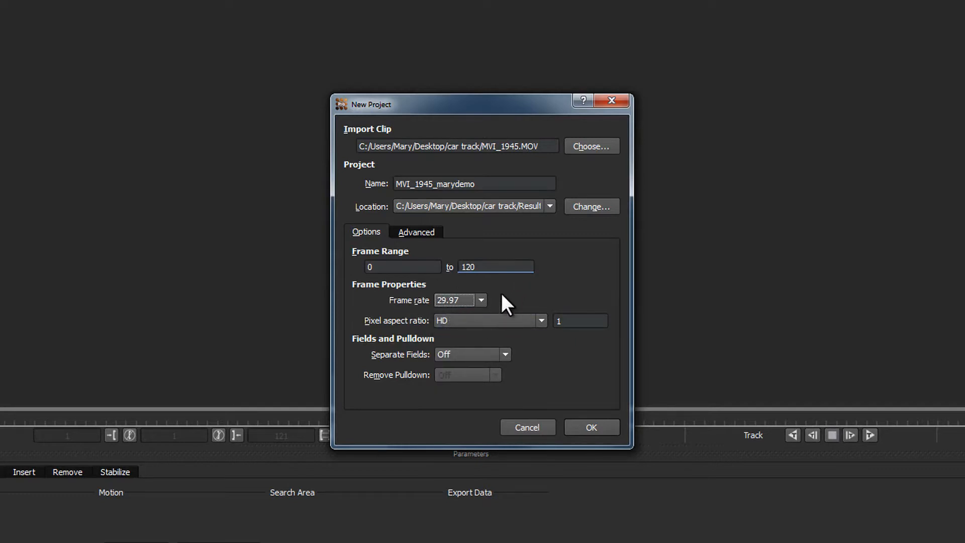
click(540, 320)
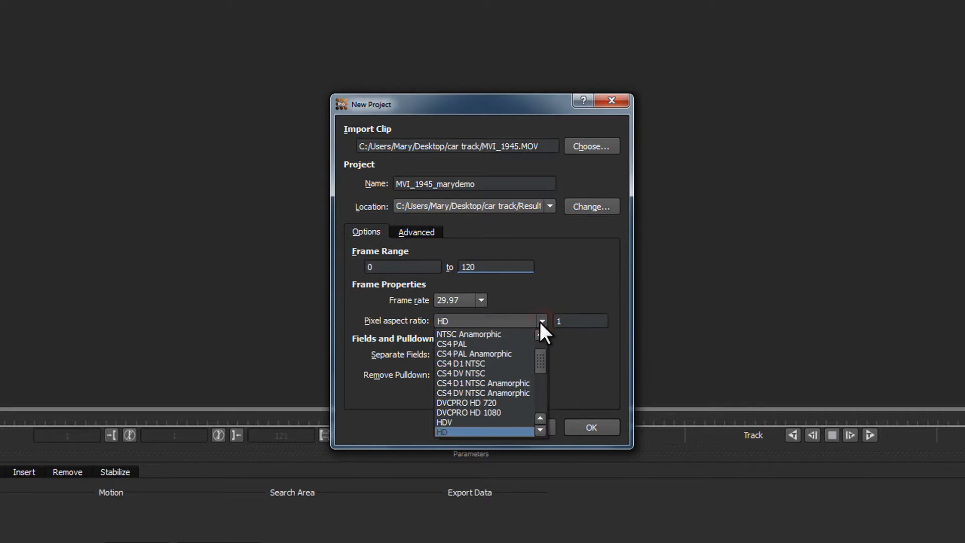
click(540, 321)
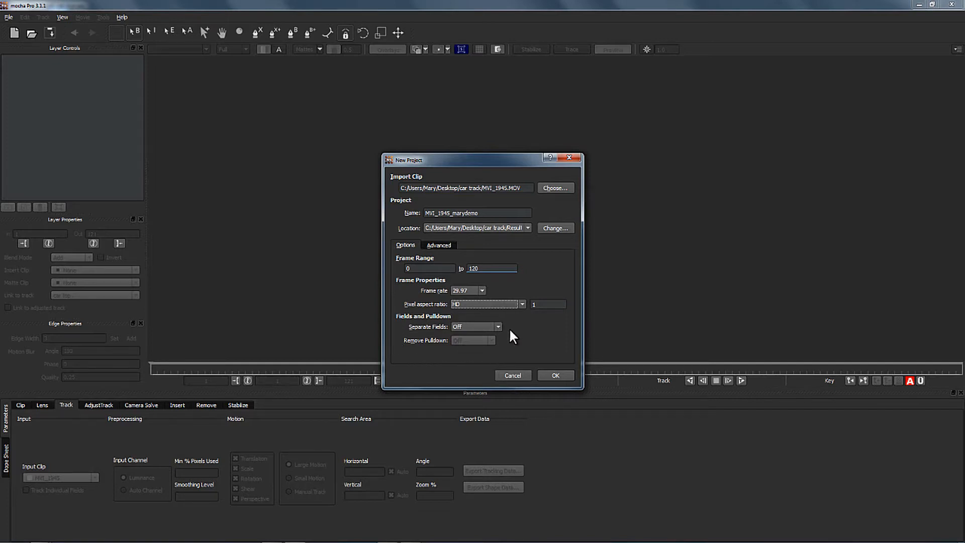
click(552, 374)
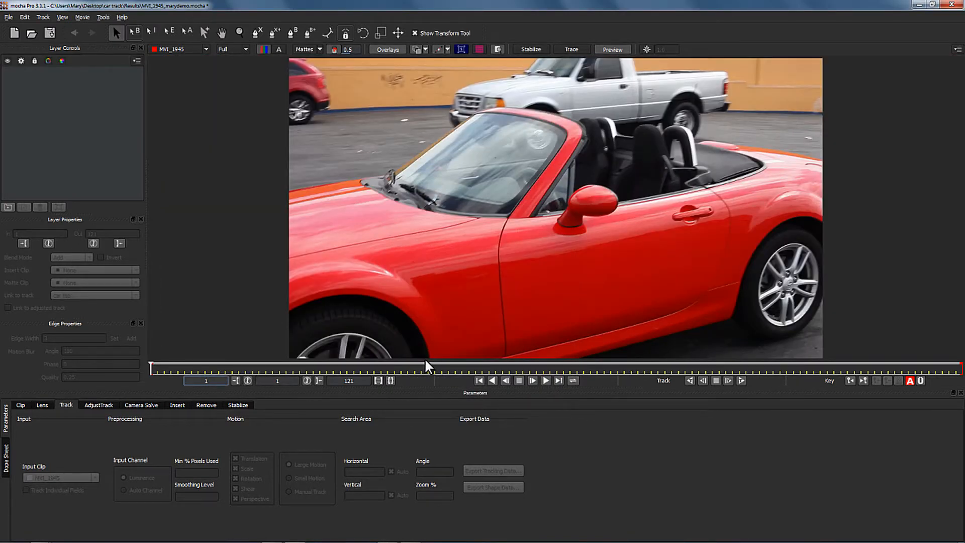
Draw a closed X-spline around the front wheel on the first frame, extending it past the frame edge.
drag(152, 370, 50, 361)
click(255, 34)
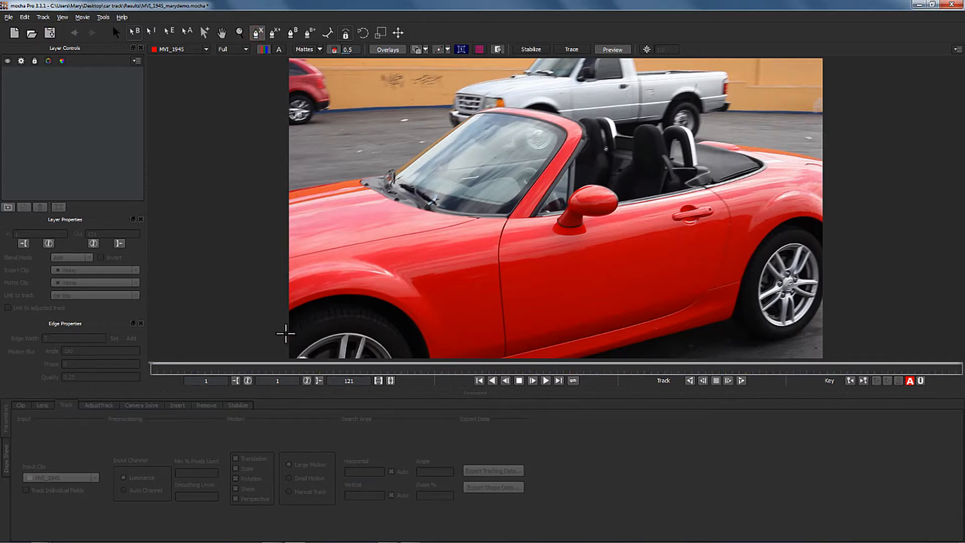
click(285, 333)
click(320, 312)
click(375, 309)
click(416, 330)
drag(414, 344, 407, 274)
click(421, 304)
right_click(270, 317)
drag(417, 212, 372, 280)
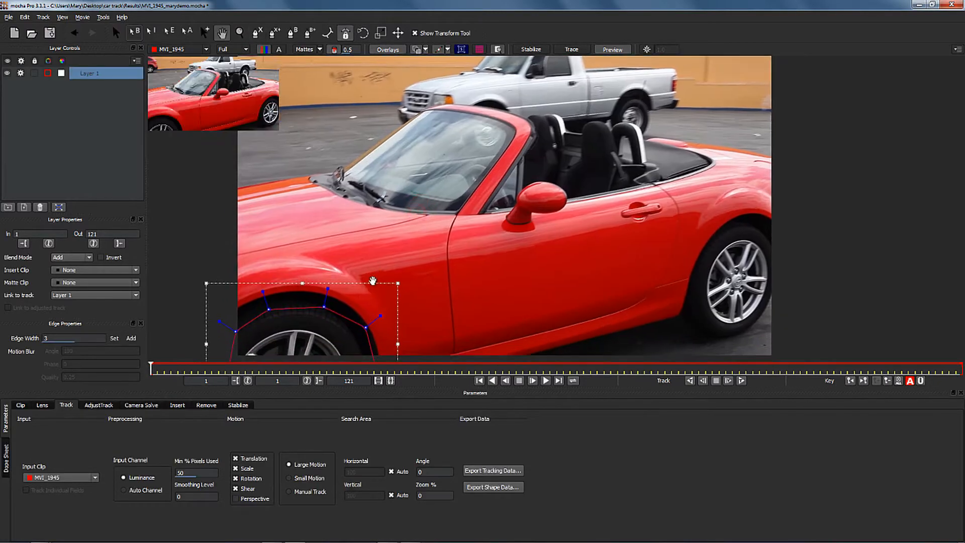
Add an X-spline around the rear wheel to the same layer.
click(276, 34)
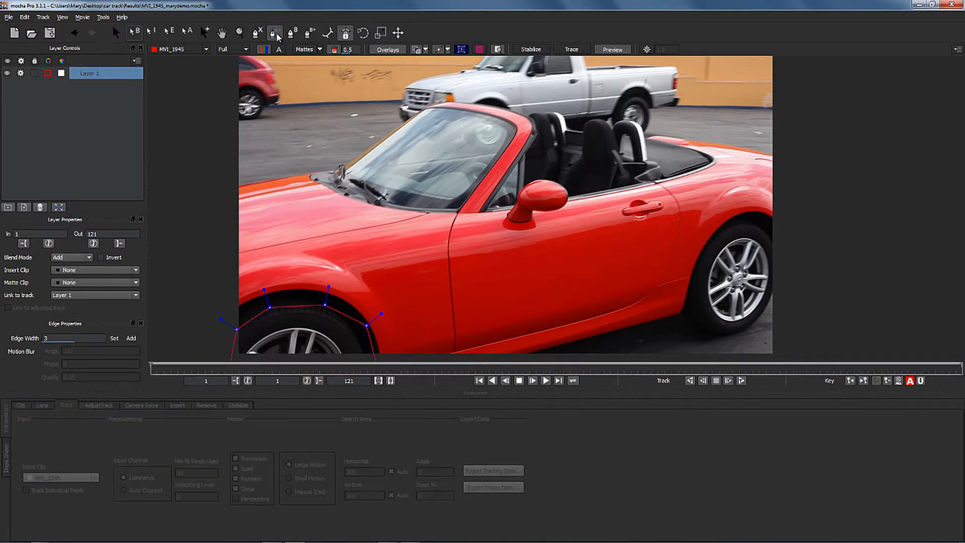
click(686, 315)
click(694, 271)
click(718, 233)
click(743, 224)
click(768, 233)
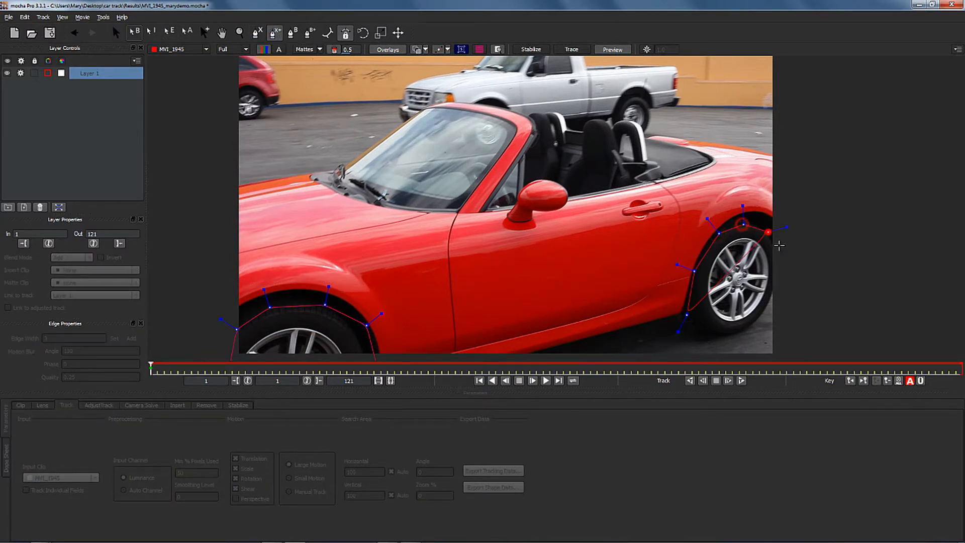
click(791, 278)
click(766, 324)
click(738, 342)
Add a closed X-spline around the door handle to the same layer.
click(277, 35)
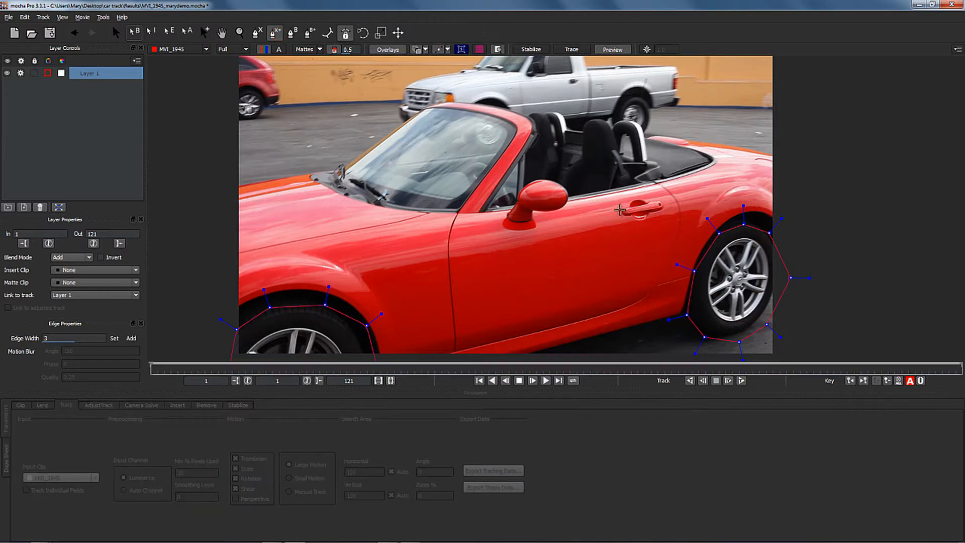
click(620, 208)
click(629, 202)
click(637, 197)
click(648, 200)
click(663, 200)
click(664, 211)
click(653, 215)
click(630, 221)
right_click(629, 221)
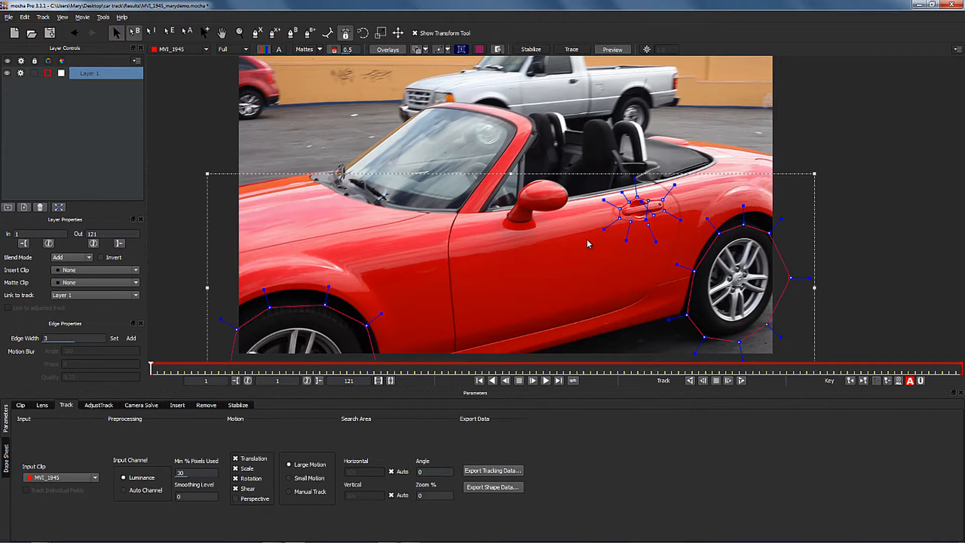
Add an X-spline around the base of the side mirror to the same layer.
click(277, 34)
click(504, 211)
click(512, 209)
click(514, 217)
click(526, 219)
click(534, 215)
click(534, 222)
click(518, 225)
Show the planar surface, align its four corners with the perspective of the car's door side, and display the grid.
click(460, 53)
drag(348, 319, 662, 287)
drag(250, 322, 442, 262)
click(468, 305)
click(362, 323)
drag(363, 227, 370, 263)
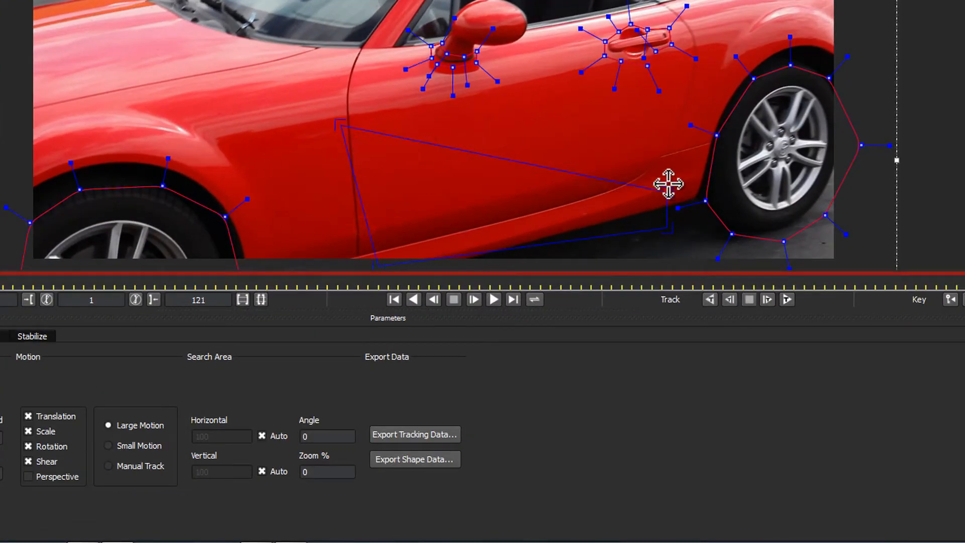
drag(667, 186, 657, 63)
drag(672, 229, 668, 200)
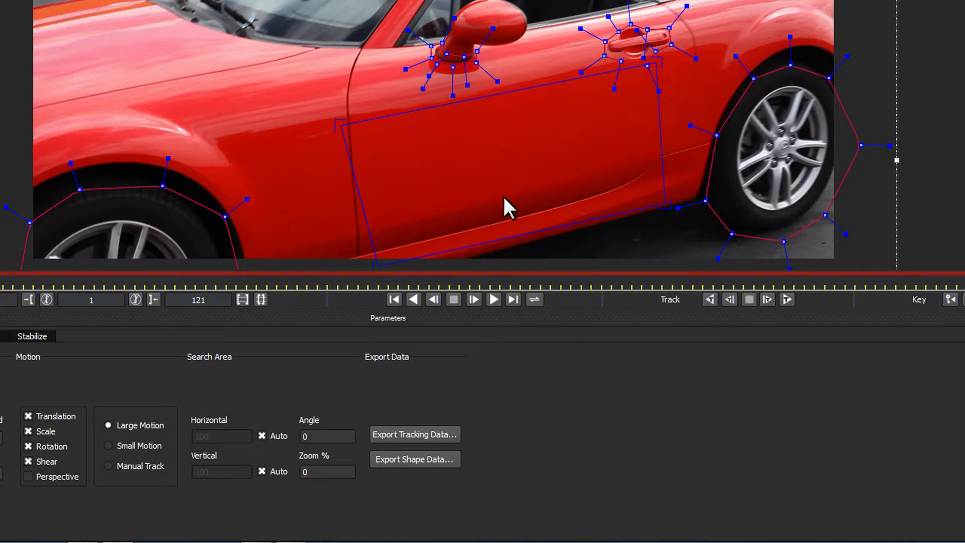
drag(374, 265, 343, 267)
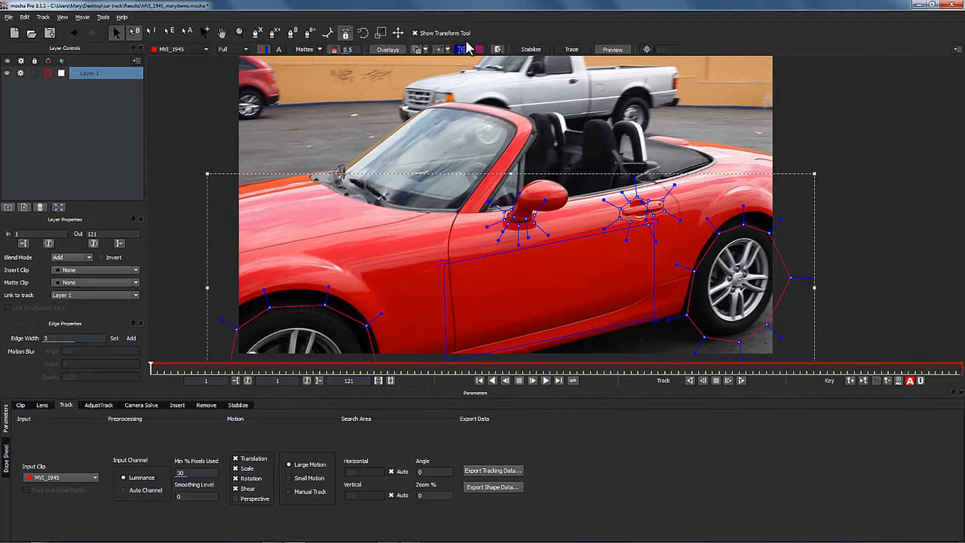
click(478, 49)
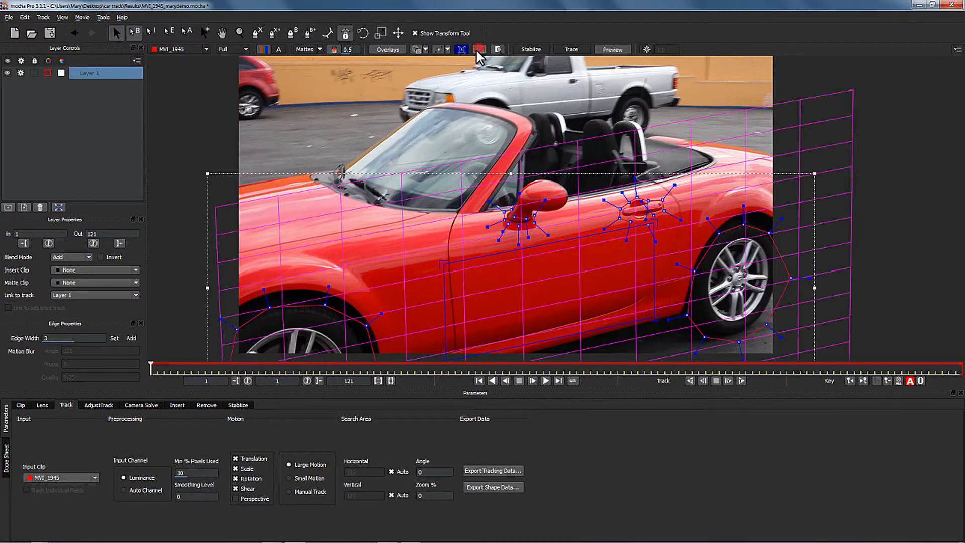
Rename Layer 1 as "side of car track".
double_click(96, 74)
text(side of)
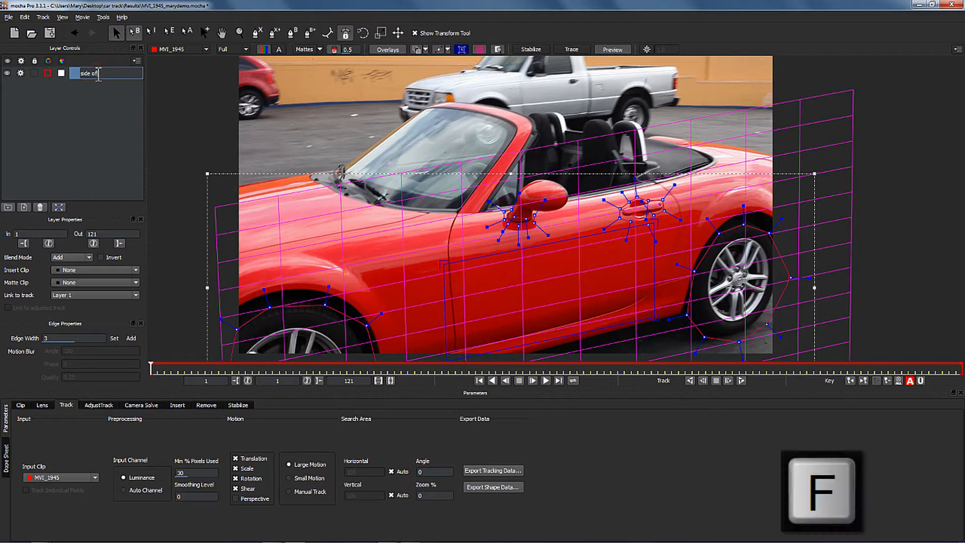
text( car track)
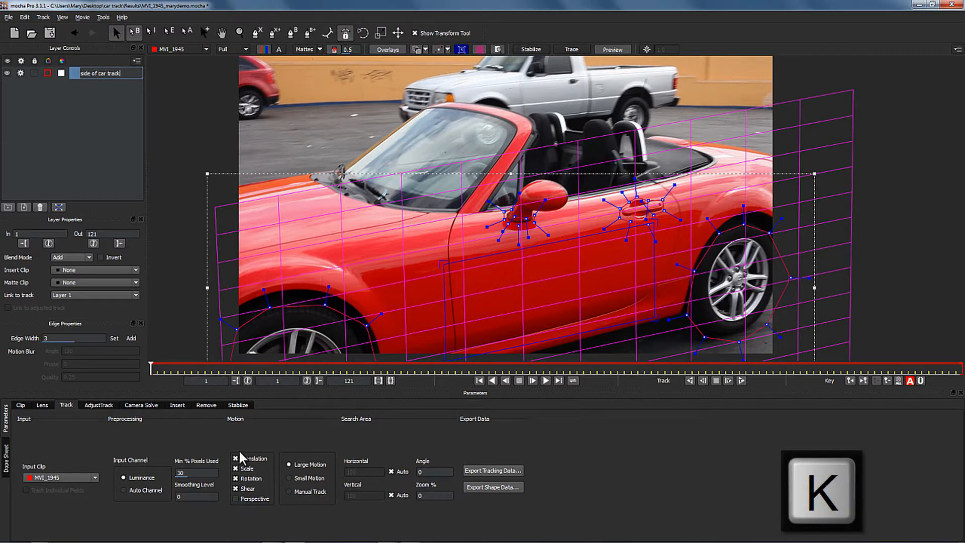
Set the minimum percentage of pixels used to 45 and enable perspective motion for the track.
click(196, 473)
text(45)
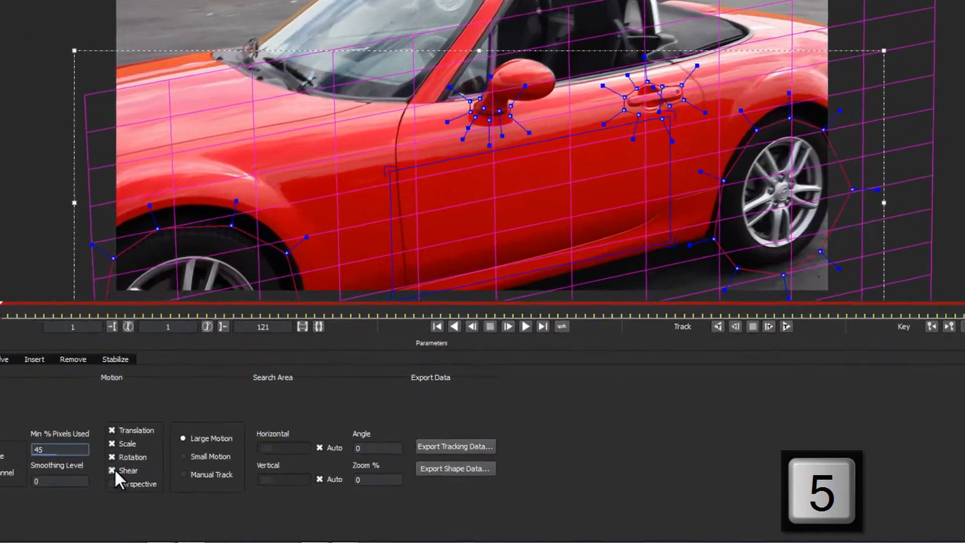
click(236, 499)
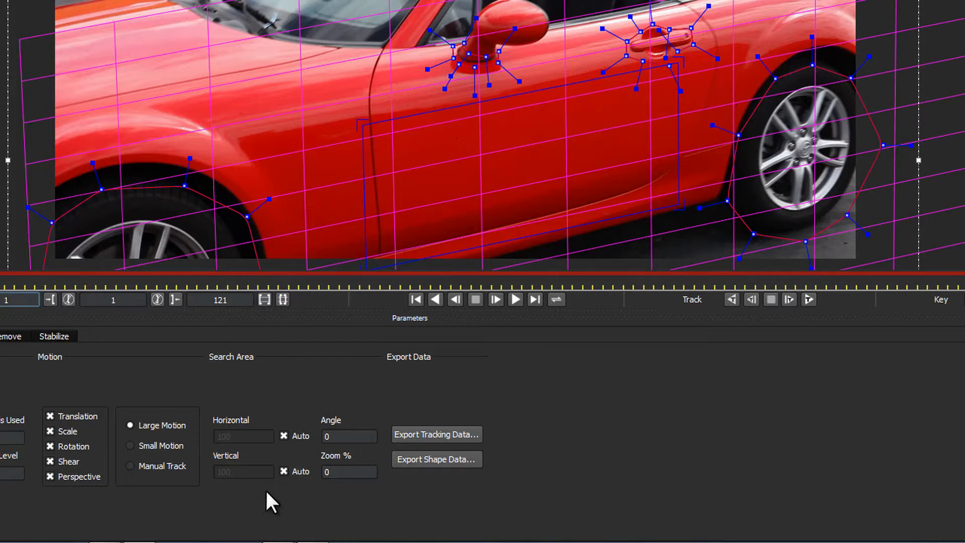
Track the side of car track layer forward through the clip and scrub back to the first frame to review it.
click(808, 299)
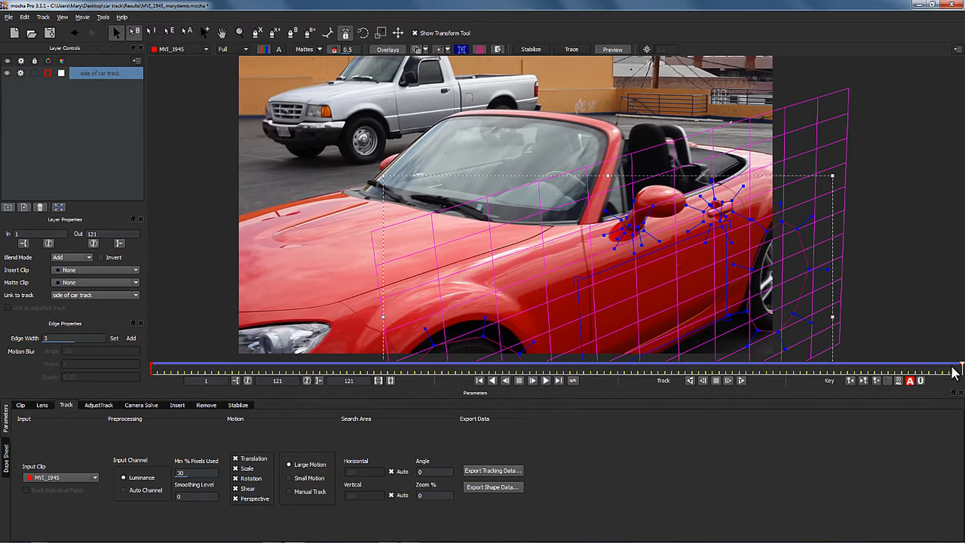
drag(954, 370, 94, 311)
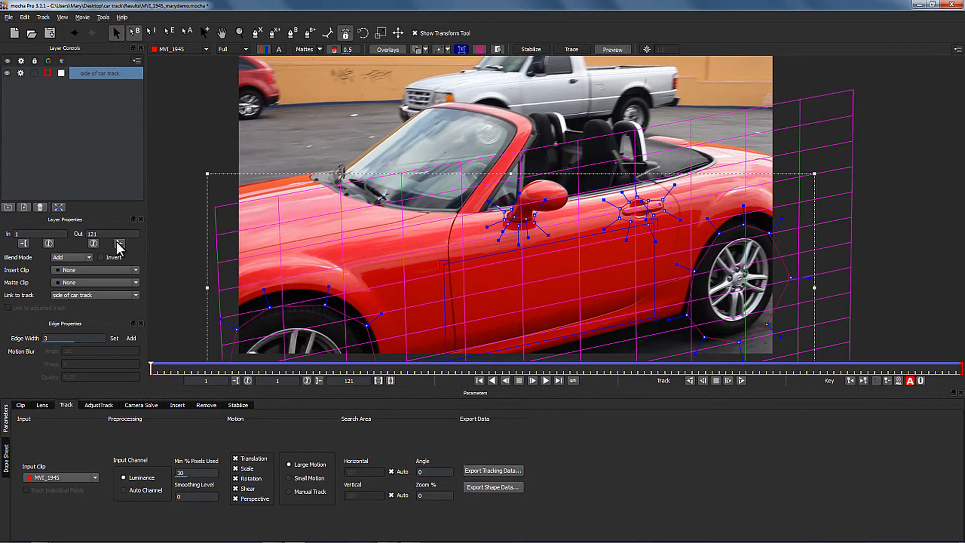
Hide the surface and grid overlays, and lock and hide the side of car track layer.
click(480, 50)
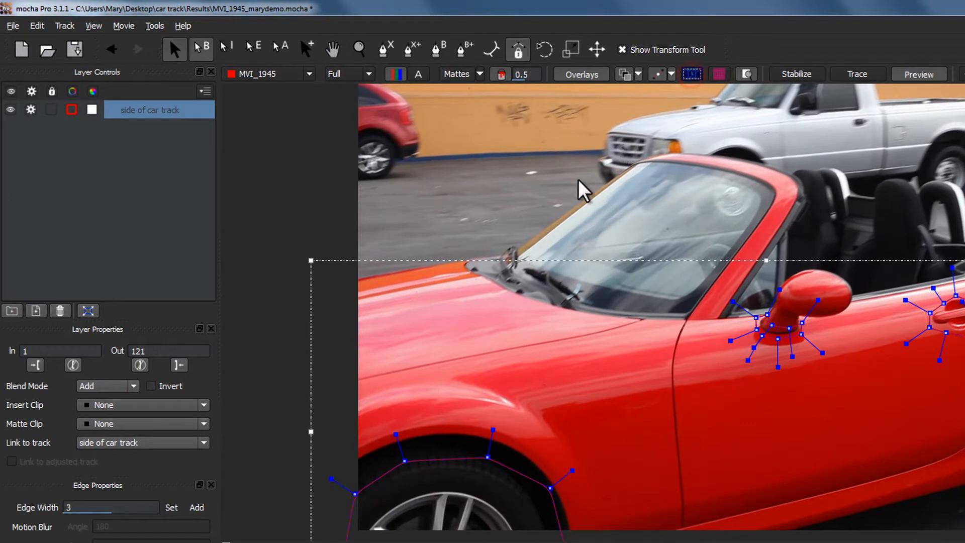
click(52, 109)
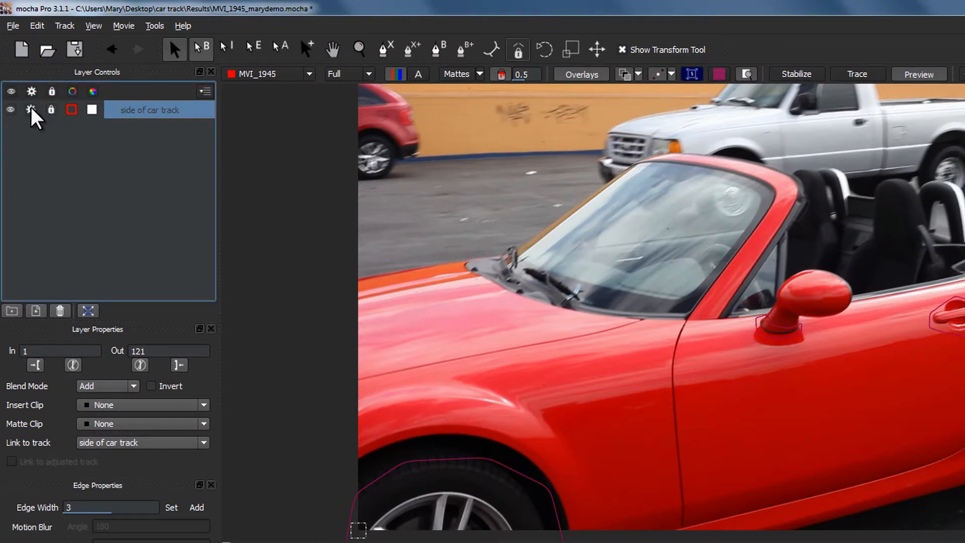
click(10, 110)
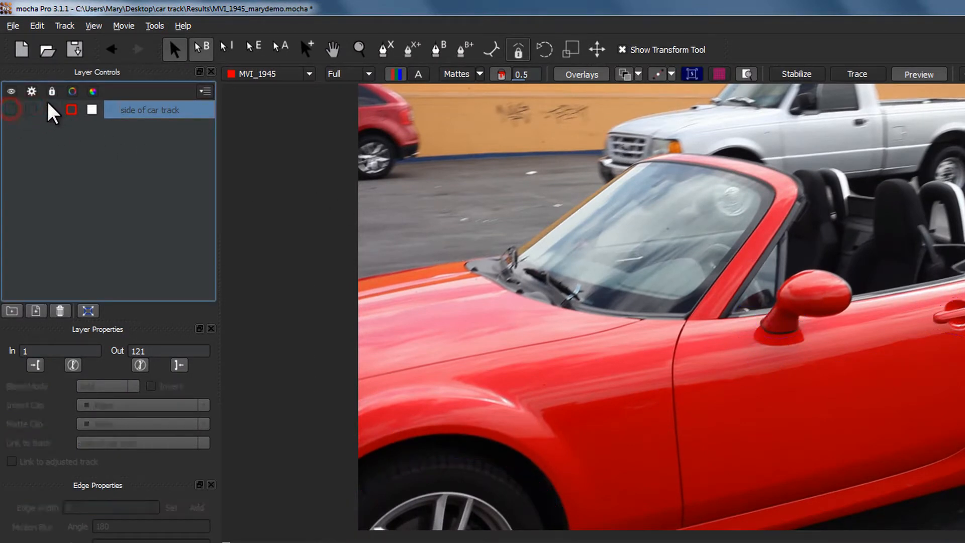
Draw a closed X-spline on a new layer around the strip between the hood and the base of the windshield.
click(386, 56)
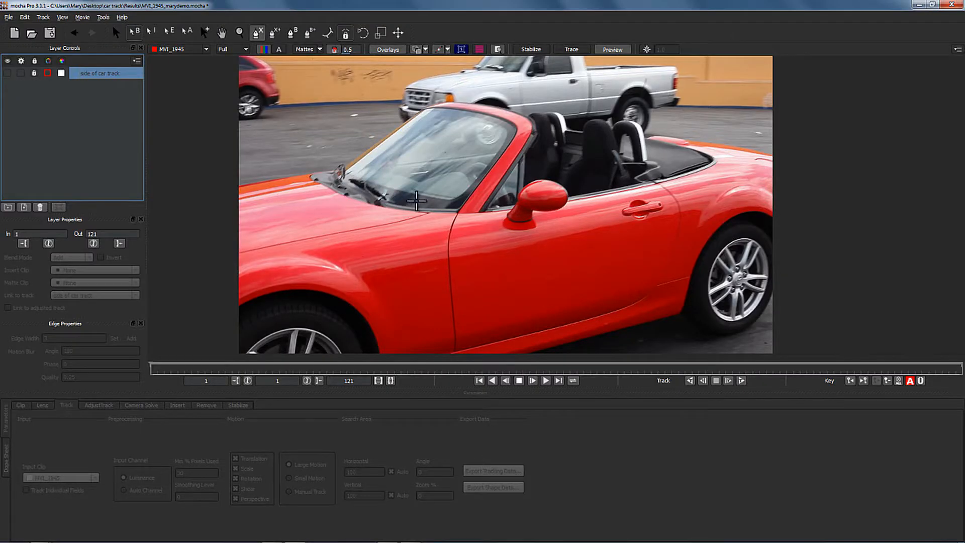
click(392, 206)
click(462, 204)
click(462, 219)
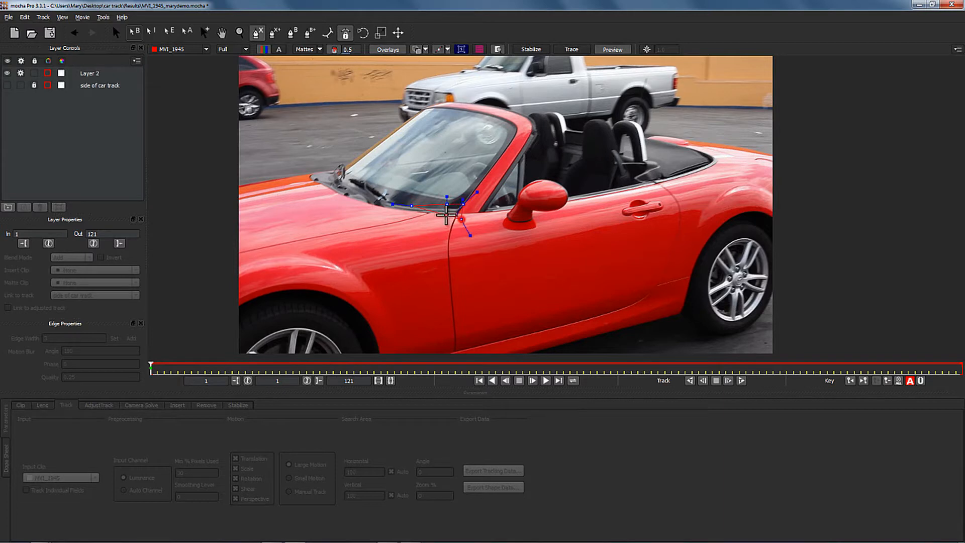
click(432, 216)
click(399, 213)
click(368, 206)
click(338, 197)
click(321, 186)
click(315, 179)
click(315, 172)
click(340, 166)
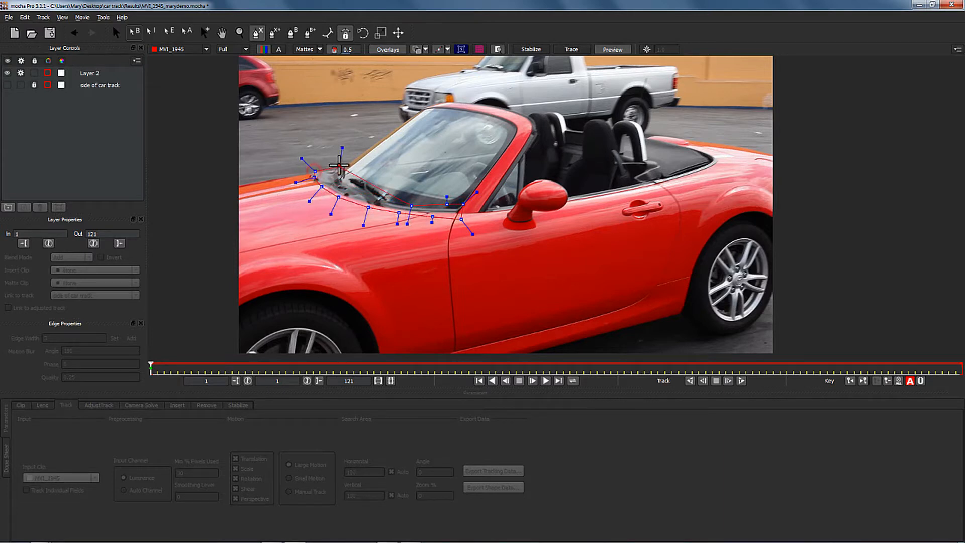
click(345, 167)
click(342, 177)
click(358, 188)
click(389, 200)
right_click(412, 200)
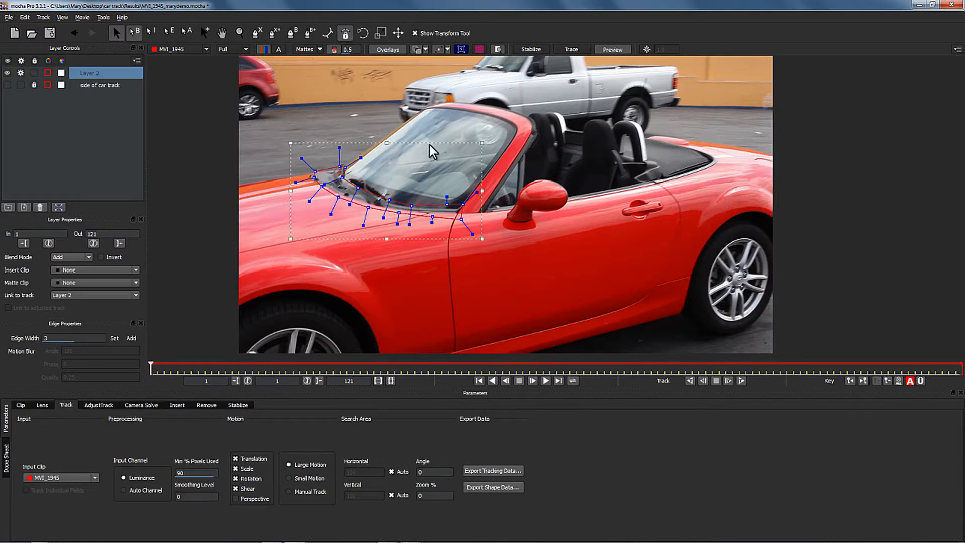
Add a second closed X-spline to the same layer around the rear deck behind the seats.
click(275, 33)
click(651, 185)
click(688, 178)
click(708, 170)
click(719, 160)
click(717, 154)
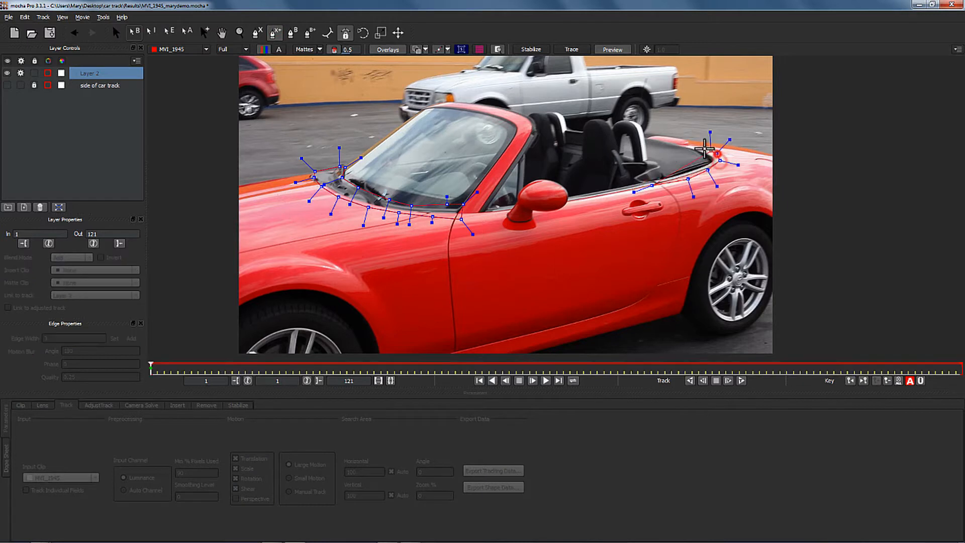
click(703, 149)
click(684, 145)
click(648, 137)
click(658, 156)
click(668, 166)
right_click(661, 175)
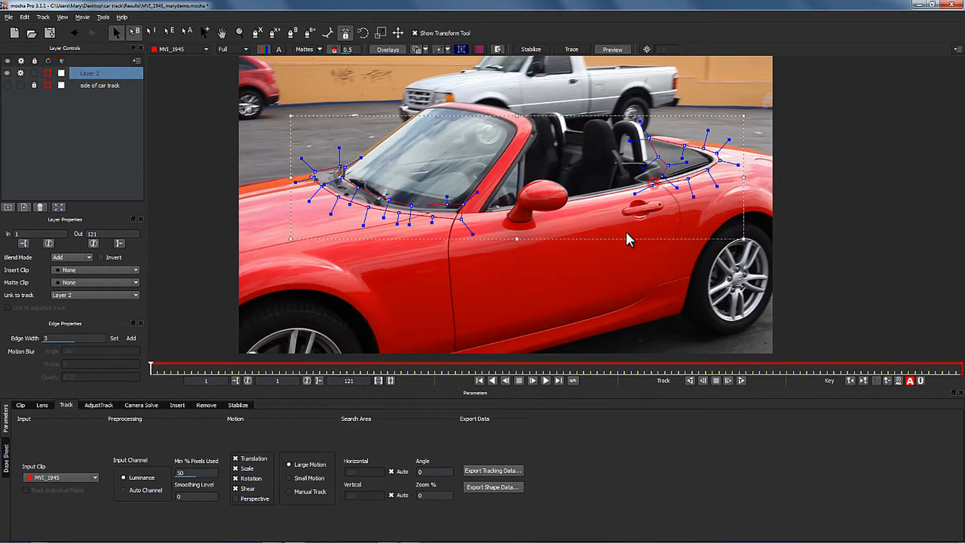
Enable perspective motion for the track and rename Layer 2 as "top of car track".
click(235, 499)
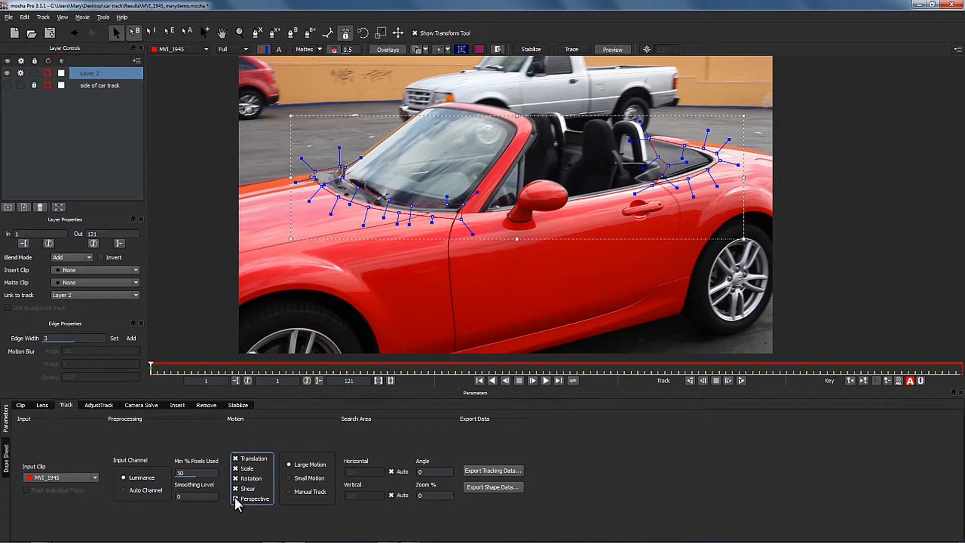
double_click(90, 73)
text(top dec)
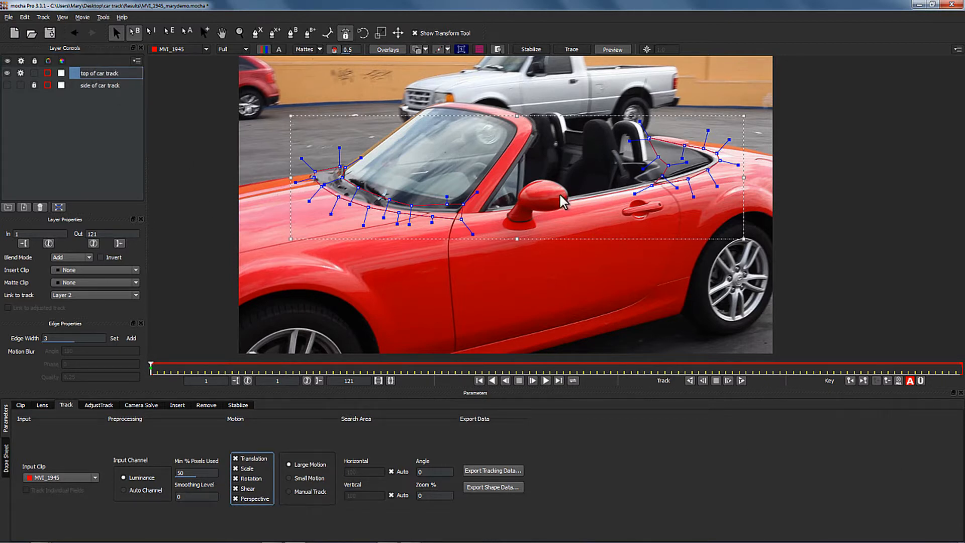
Show the planar surface and grid, and align the surface corners to the horizontal plane across the top of the car.
click(461, 49)
click(478, 50)
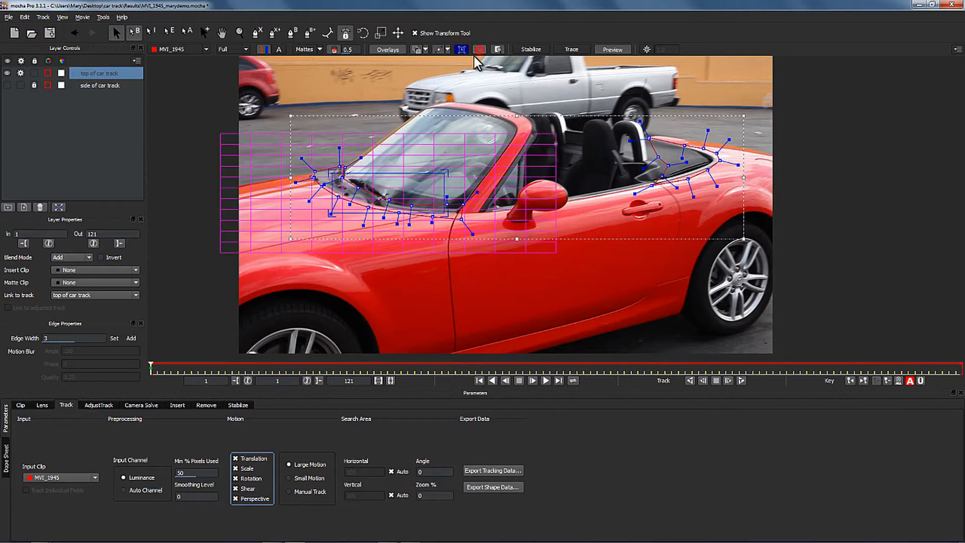
drag(447, 174, 480, 161)
drag(555, 177, 554, 177)
drag(636, 162, 641, 168)
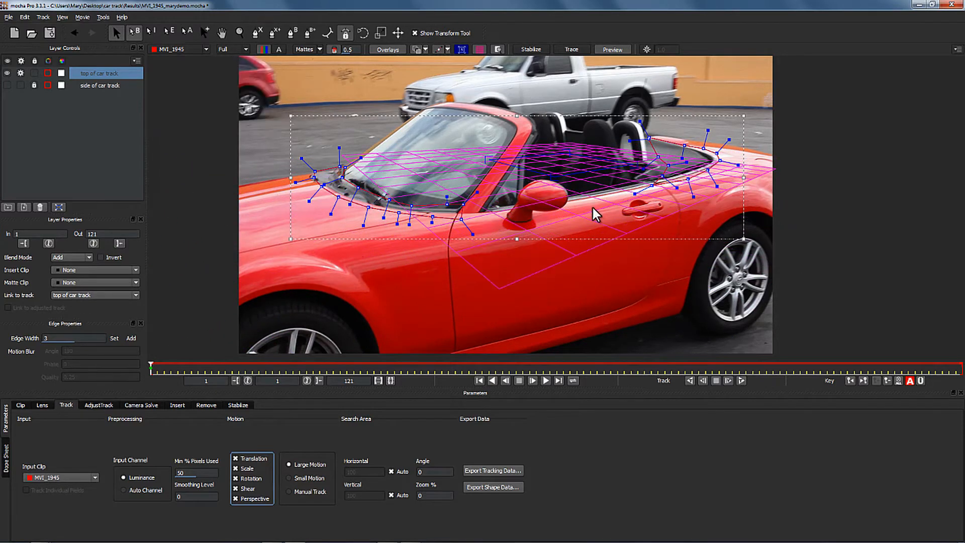
drag(570, 155, 569, 150)
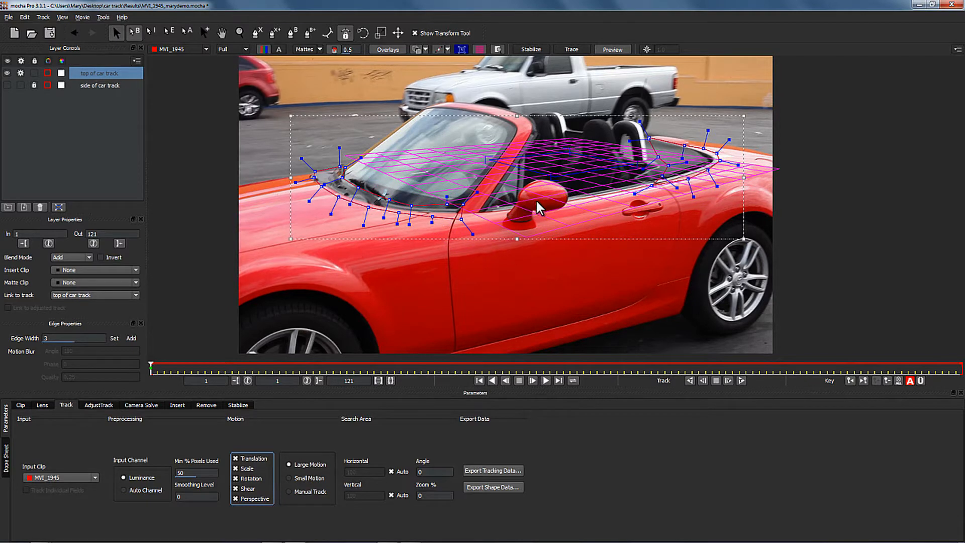
drag(485, 160, 489, 161)
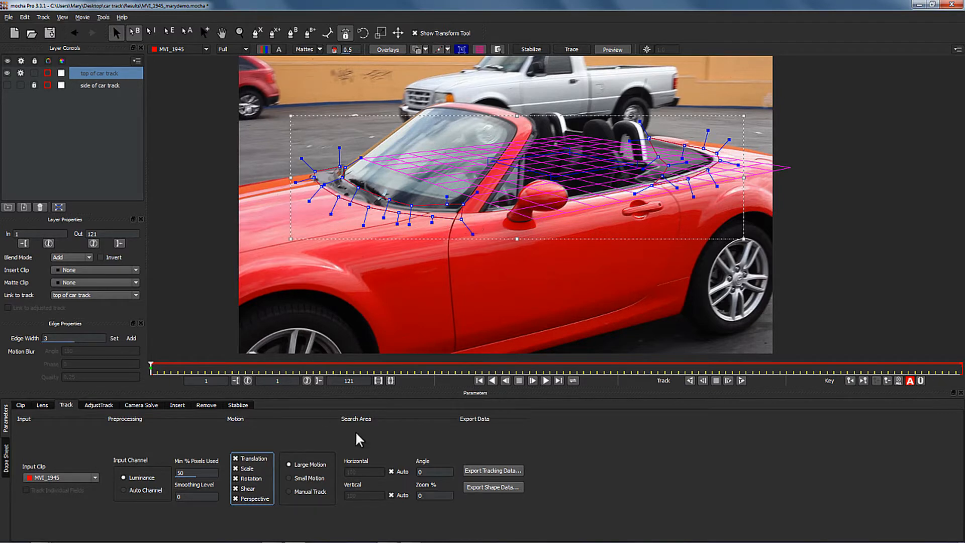
Track the top of car track layer forward through the clip and scrub back to the first frame to review it.
click(742, 381)
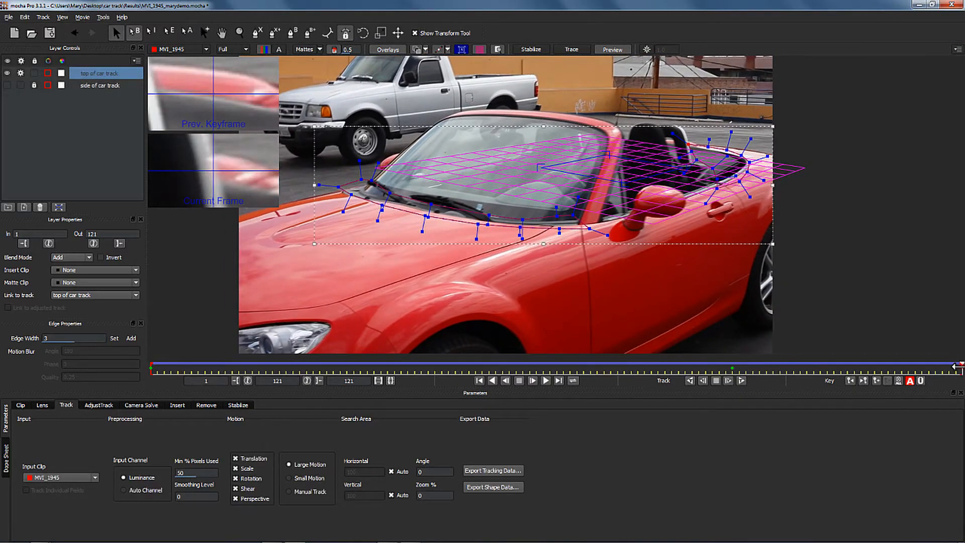
drag(960, 367, 106, 334)
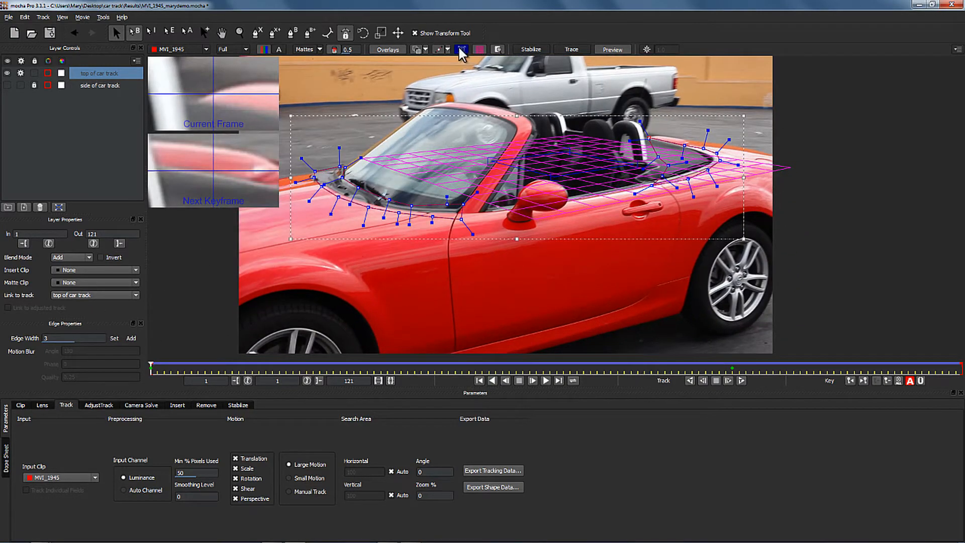
Hide the surface, grid and zoom windows, and lock, deactivate and hide the top of car track layer.
click(480, 49)
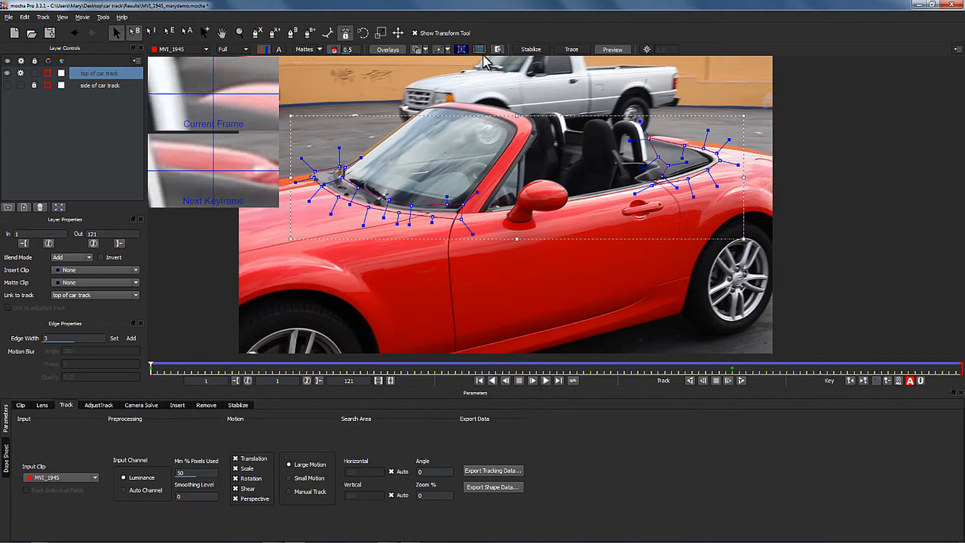
click(498, 49)
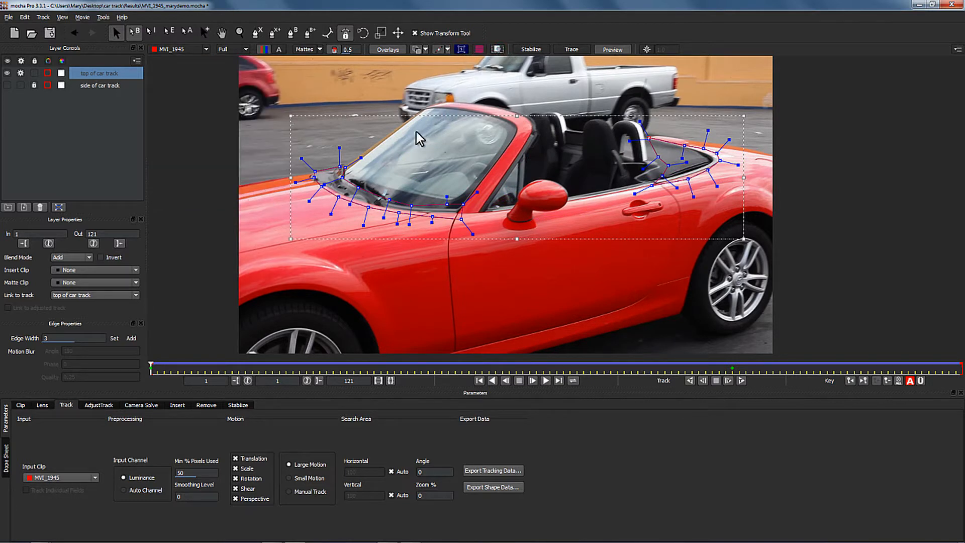
click(33, 72)
click(20, 72)
click(6, 72)
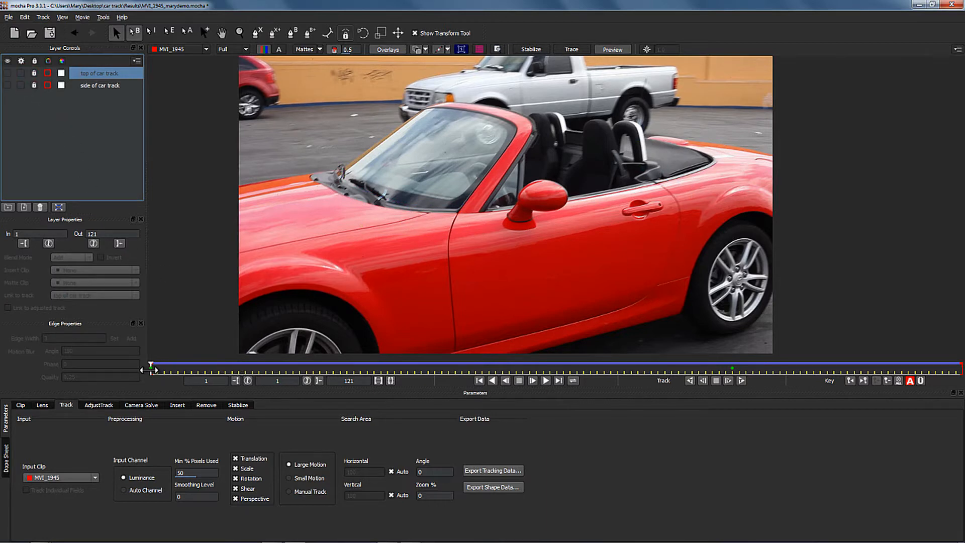
Unlock both the top of car track and side of car track layers and make them visible at the first frame.
drag(150, 370, 126, 286)
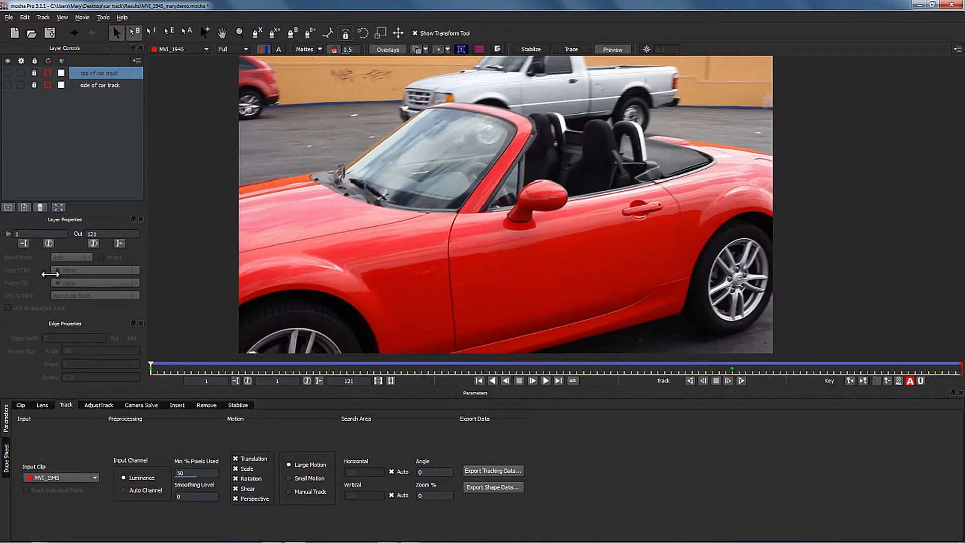
click(34, 84)
click(34, 73)
click(7, 73)
click(7, 85)
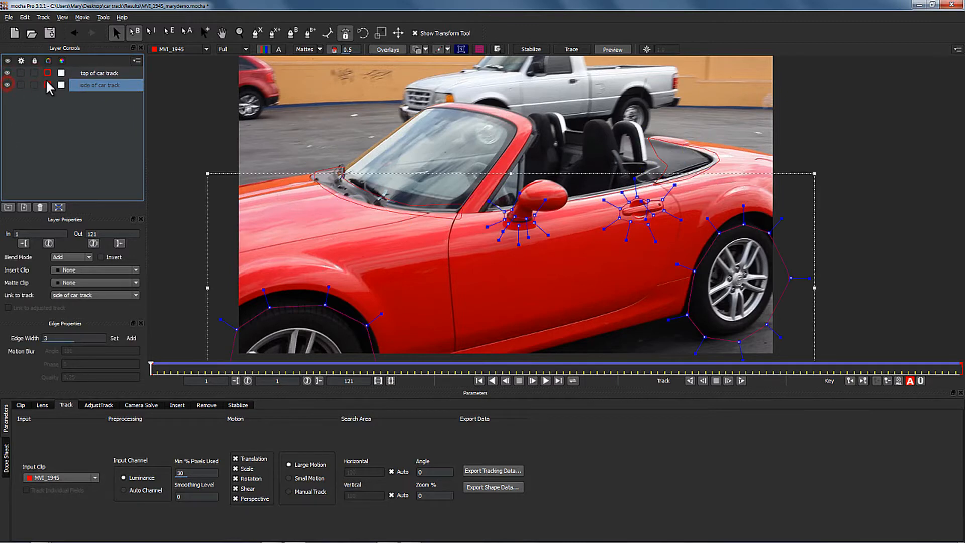
Show the planar surface and shrink it to a small rectangle on the door for side of car track and inside the cabin for top of car track.
click(98, 72)
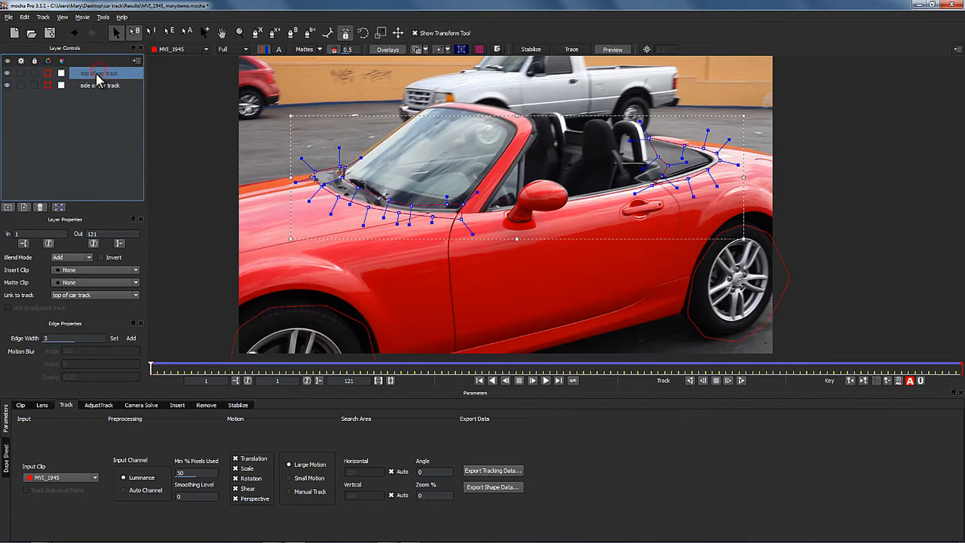
click(95, 86)
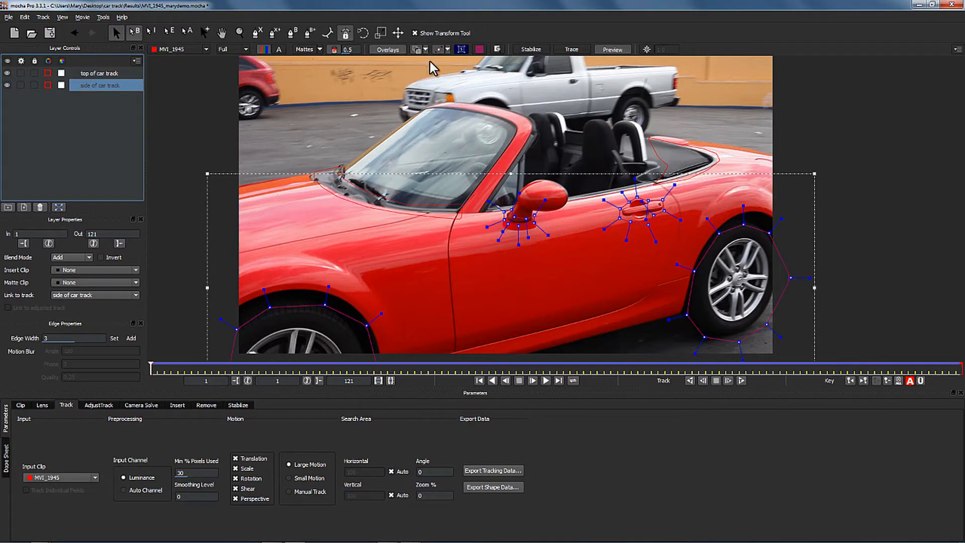
click(461, 49)
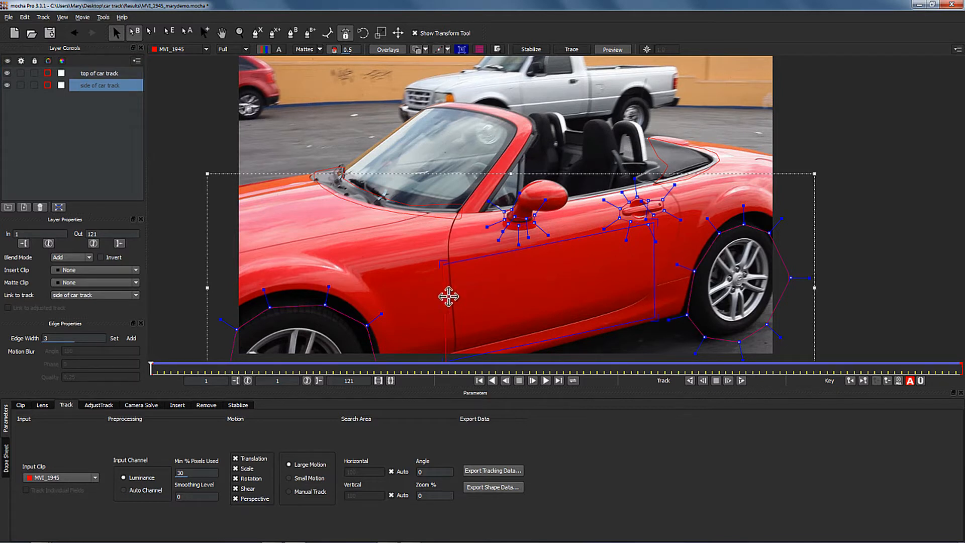
drag(448, 297, 569, 251)
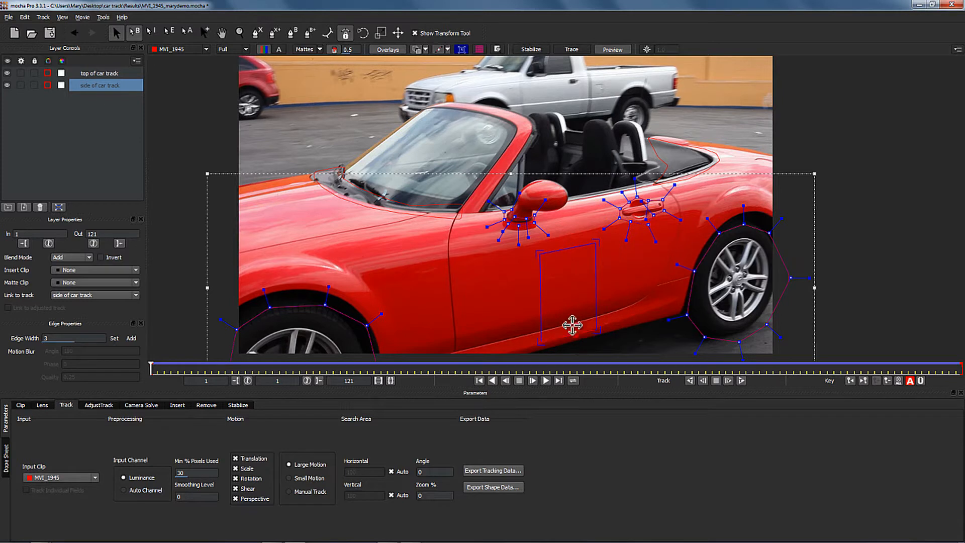
drag(572, 325, 540, 268)
click(120, 74)
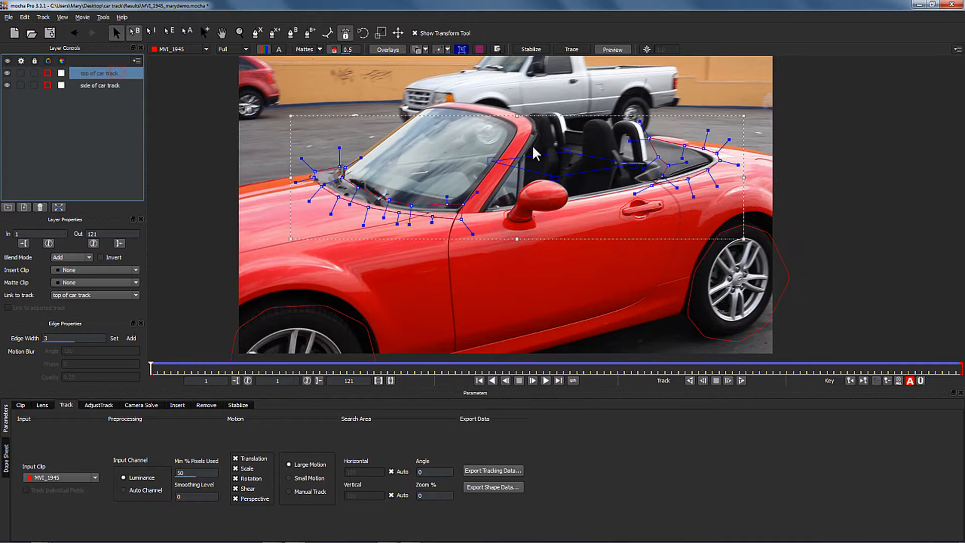
mouse_move(544, 163)
mouse_down()
mouse_move(578, 161)
mouse_move(551, 157)
mouse_up()
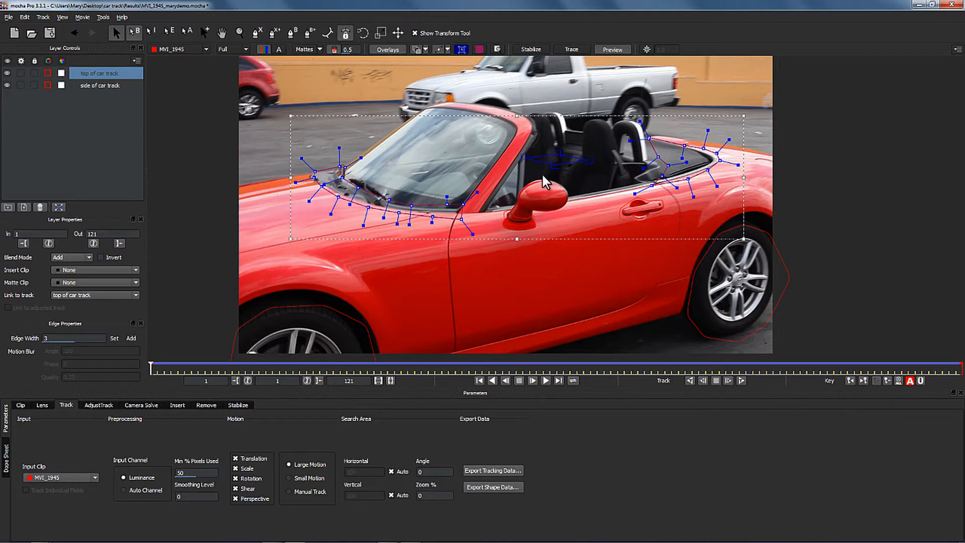
Solve the camera from both track layers with the Auto setting and copy the camera data to the clipboard as After Effects 3D Motion Data.
click(141, 405)
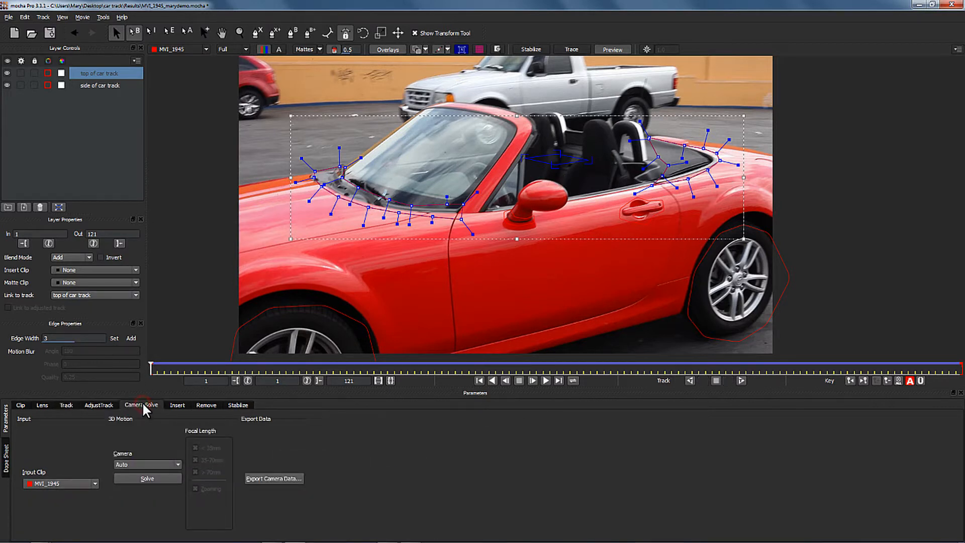
shift+click(104, 84)
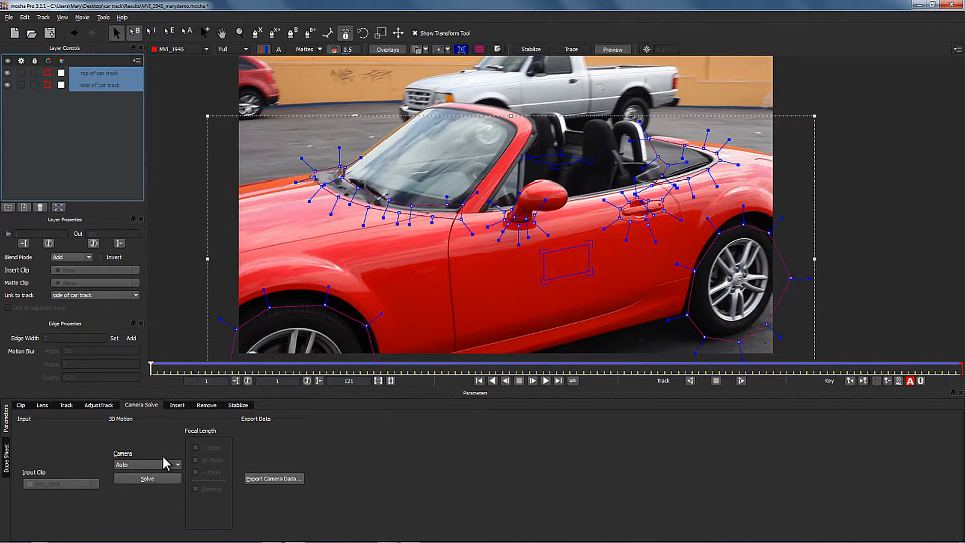
click(147, 477)
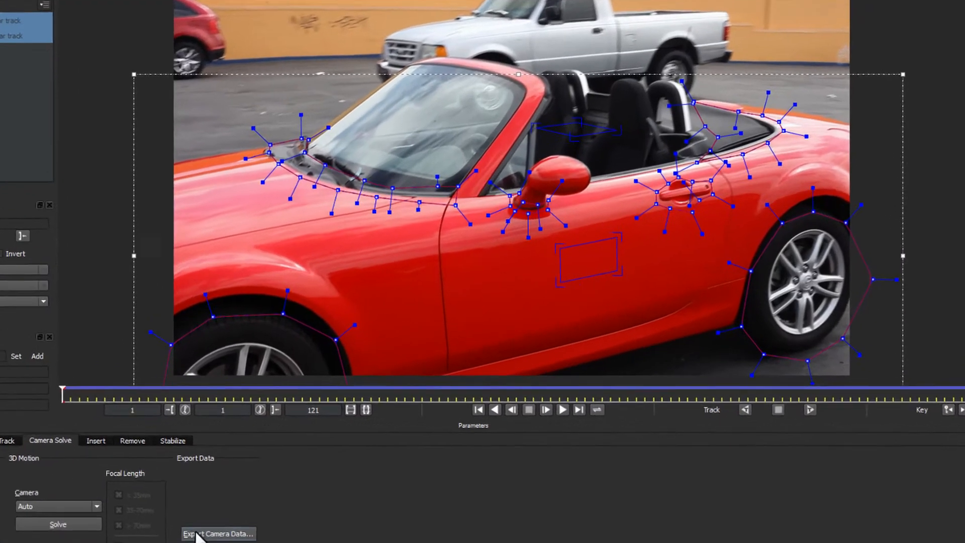
click(274, 478)
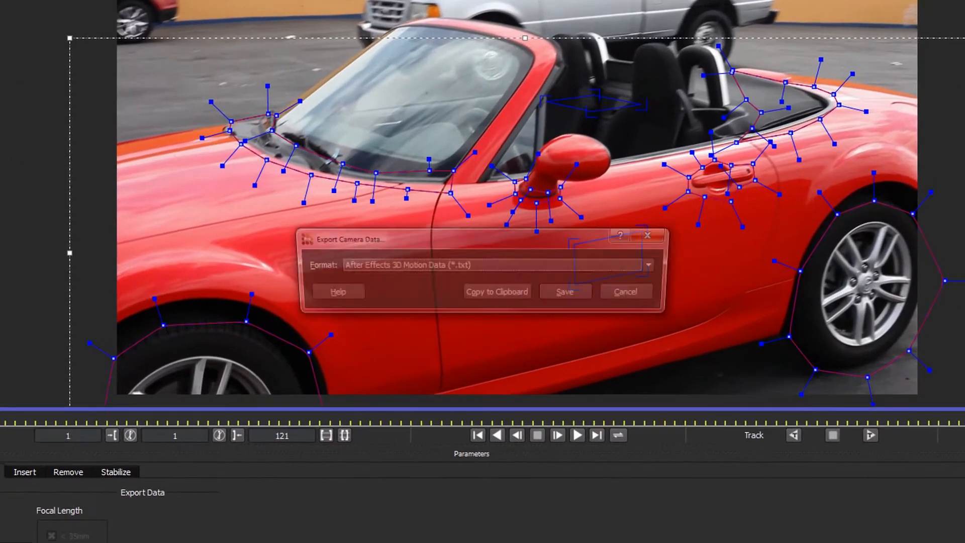
click(491, 292)
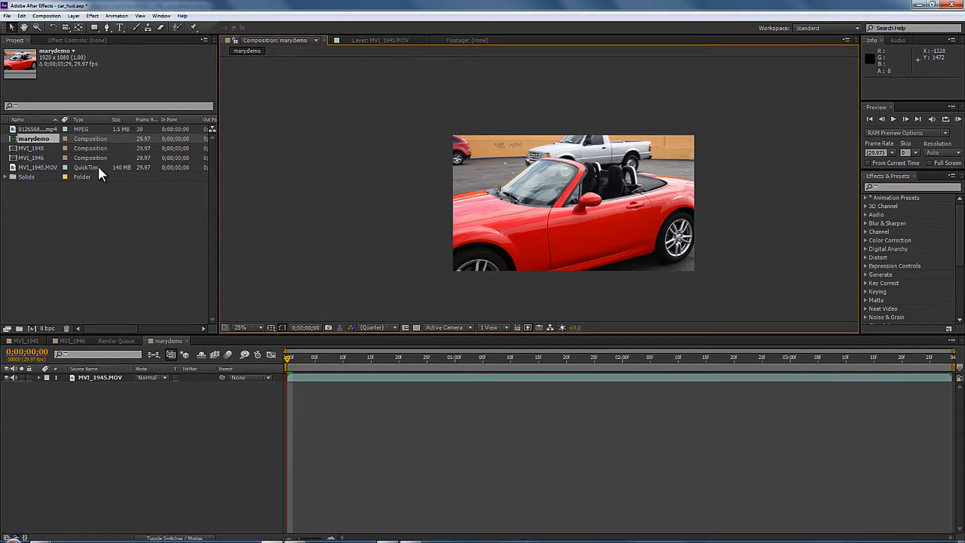
Switch to After Effects and open the MVI_1945.MOV layer of the marydemo composition in the layer view, leaving it selected.
click(37, 137)
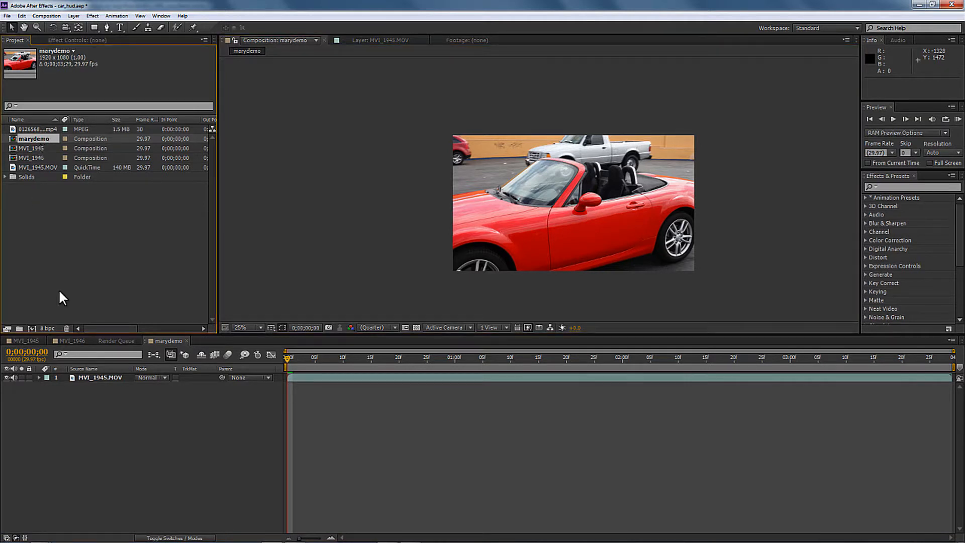
click(91, 377)
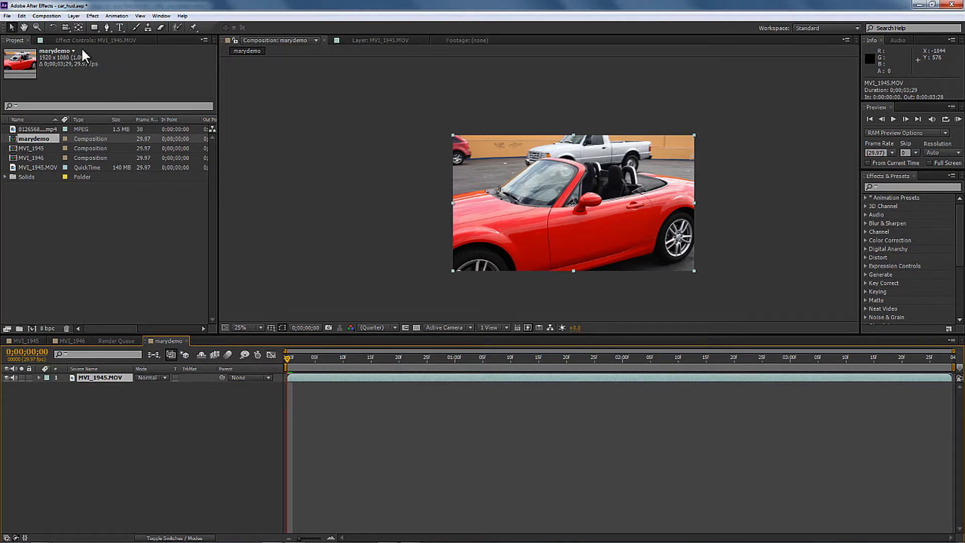
double_click(92, 375)
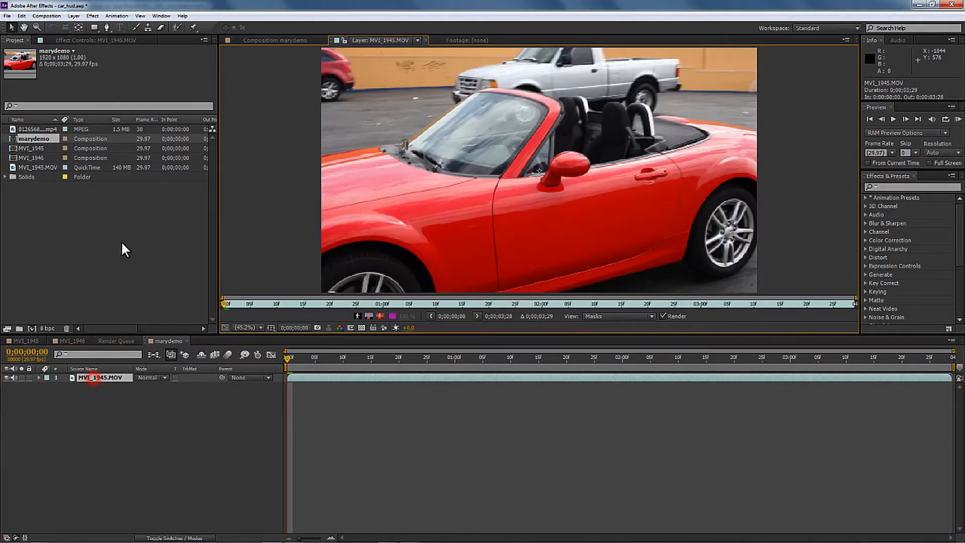
click(122, 41)
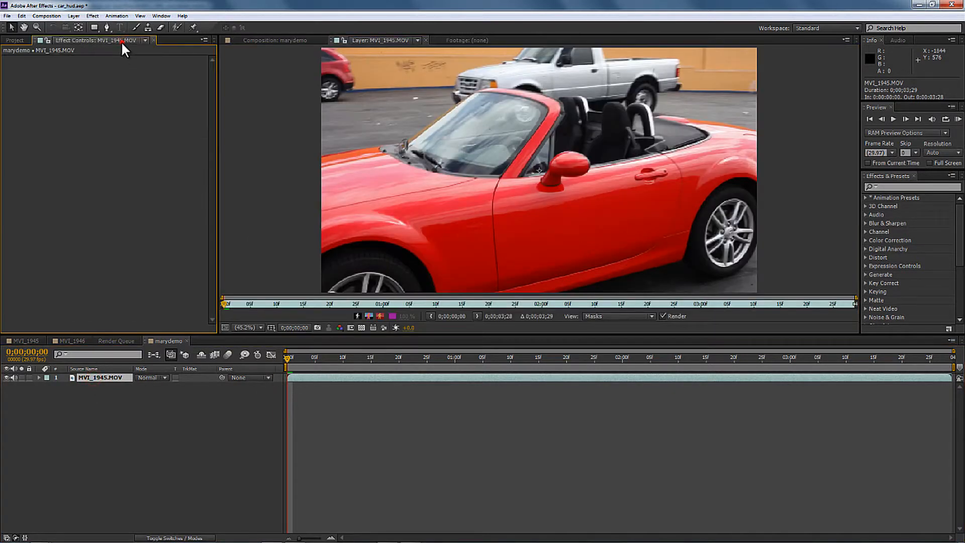
click(20, 40)
click(90, 378)
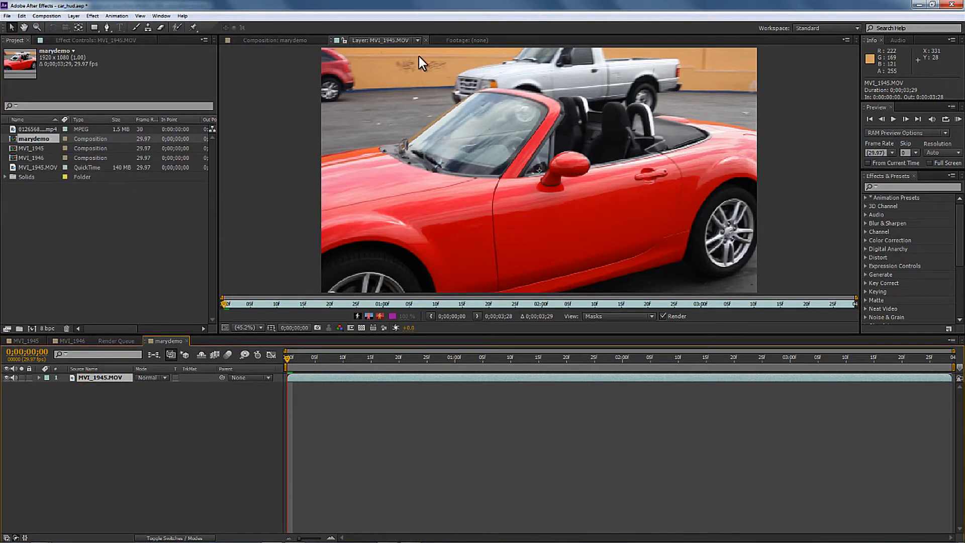
Close the MVI_1945.MOV layer view and paste the mocha camera data into the marydemo composition.
click(422, 39)
click(424, 40)
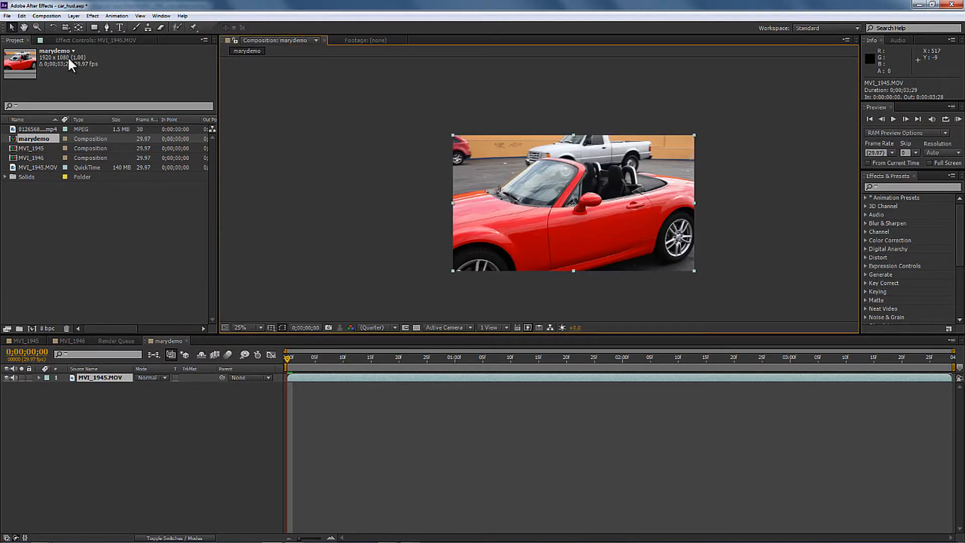
click(23, 15)
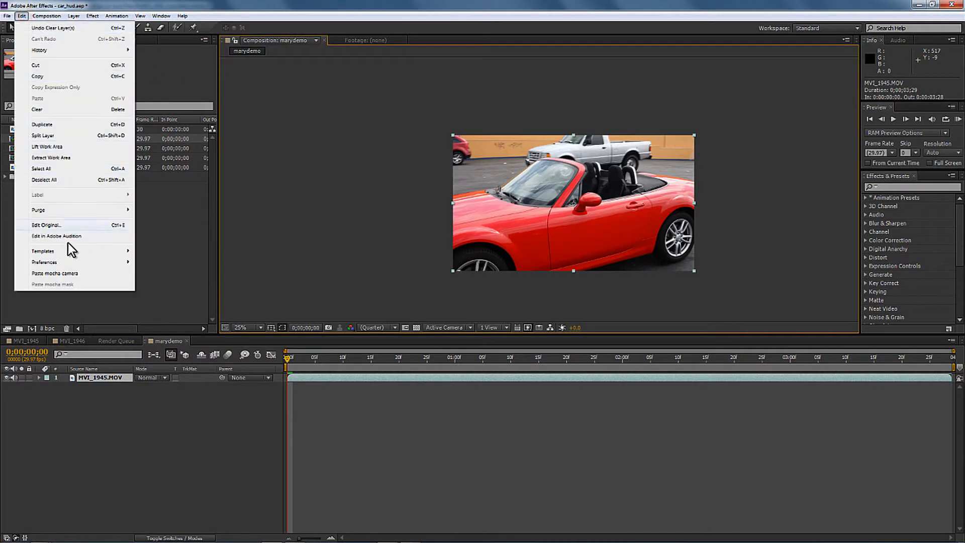
click(72, 273)
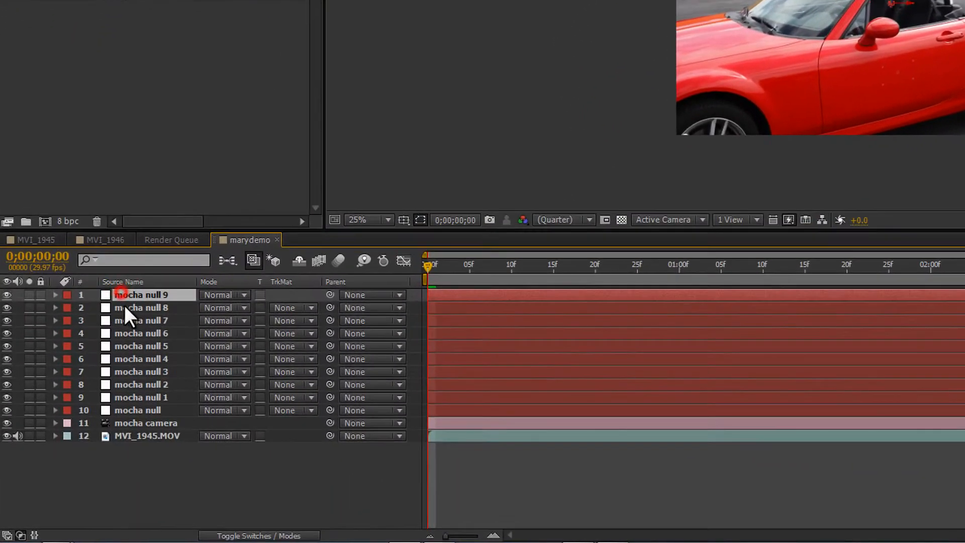
Select the pasted mocha nulls and the mocha camera one after another to check where each sits on the car.
click(89, 394)
click(138, 334)
click(142, 346)
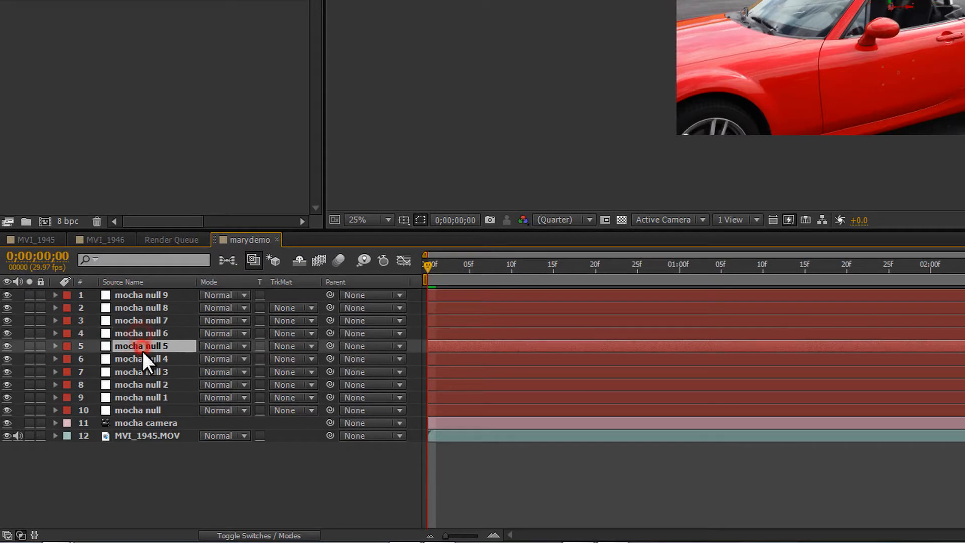
click(152, 358)
click(152, 371)
click(152, 384)
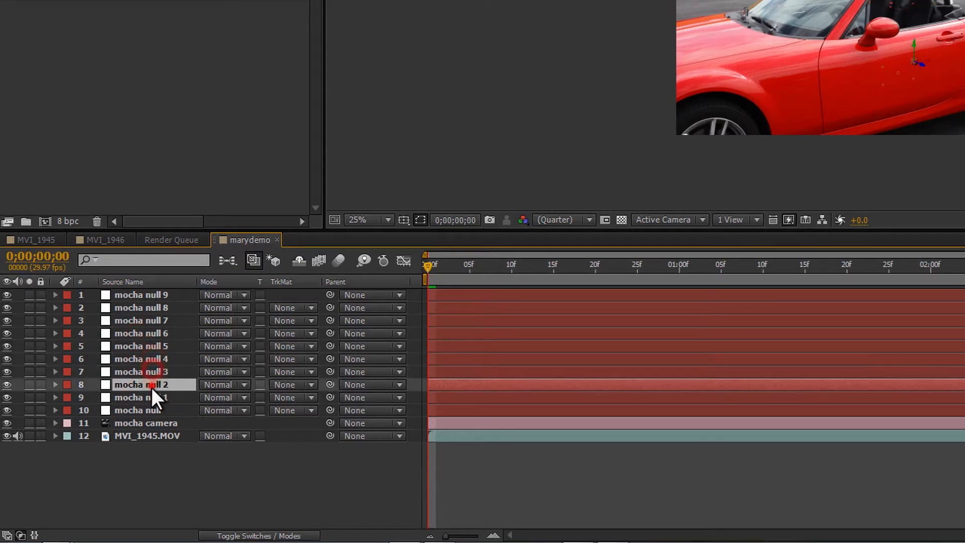
click(151, 397)
click(151, 410)
click(142, 423)
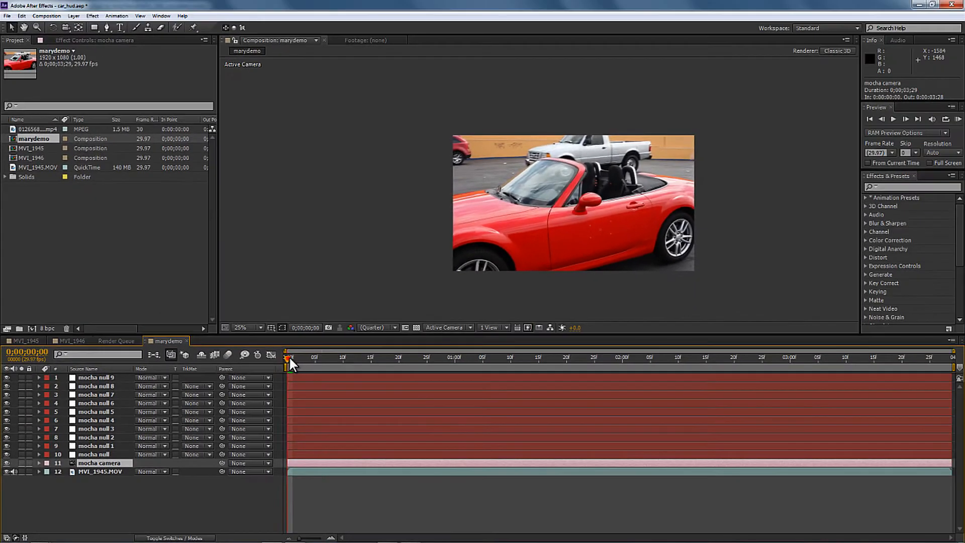
Play through the marydemo composition to check how well the nulls stick to the moving car.
drag(350, 315, 767, 313)
drag(632, 358, 959, 357)
key(space)
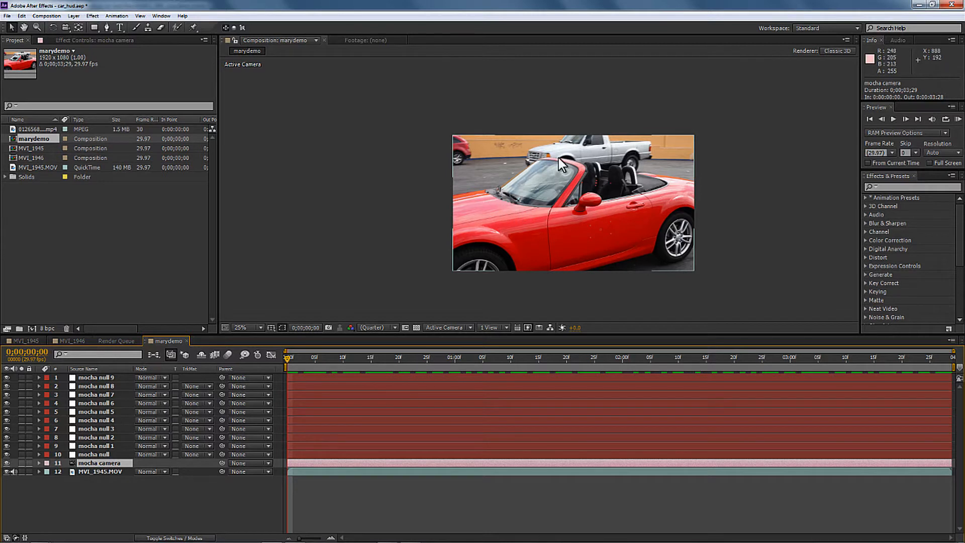
Switch to mocha Pro, then hide and lock the top of car track and side of car track layers.
mouse_move(389, 539)
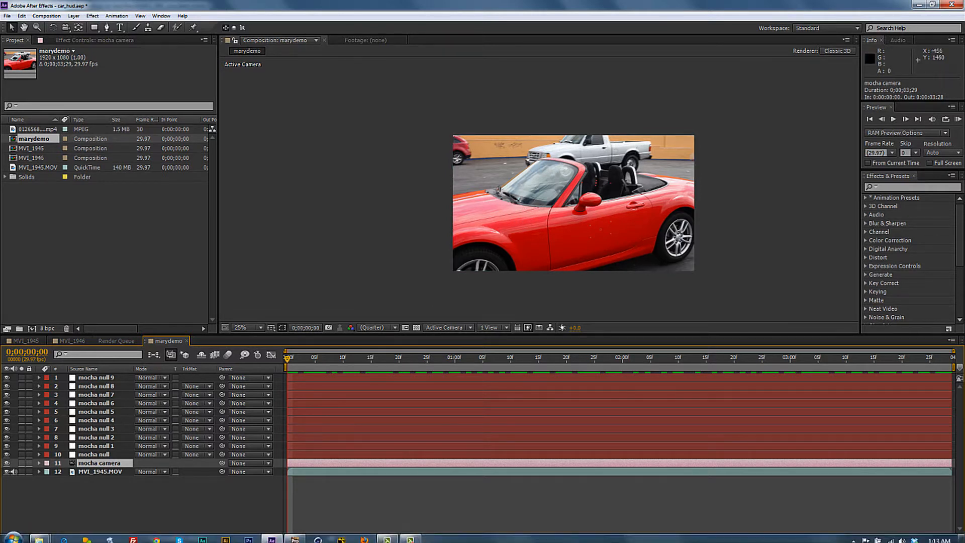
click(296, 535)
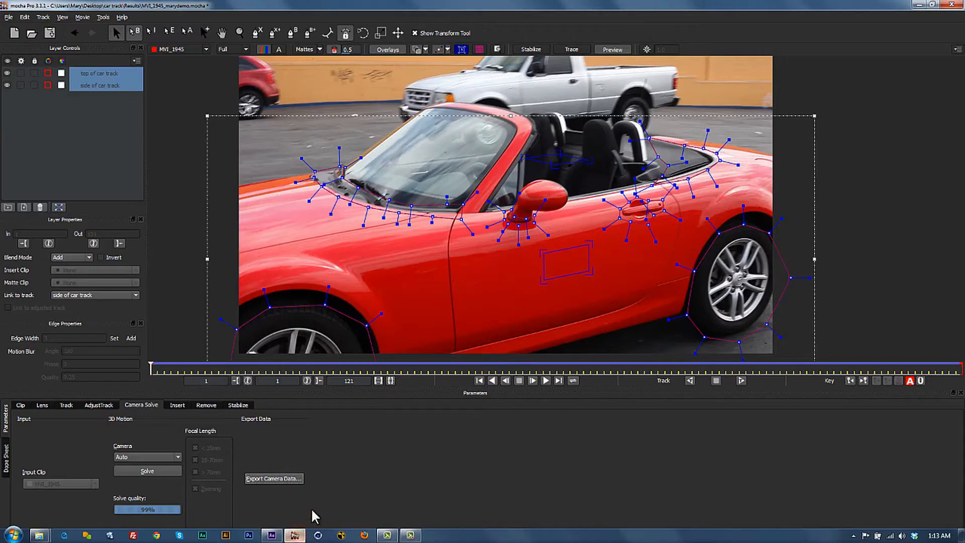
click(8, 73)
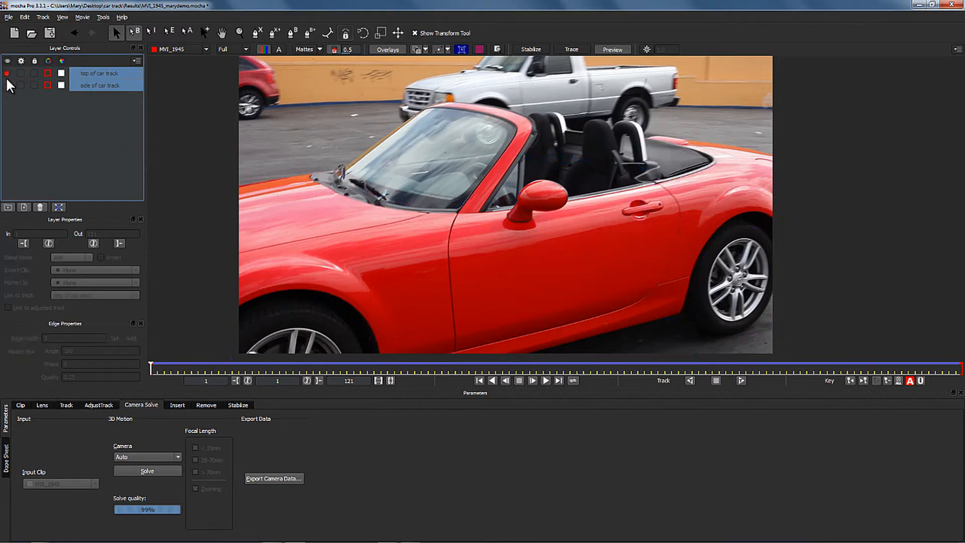
click(7, 73)
click(6, 73)
click(62, 110)
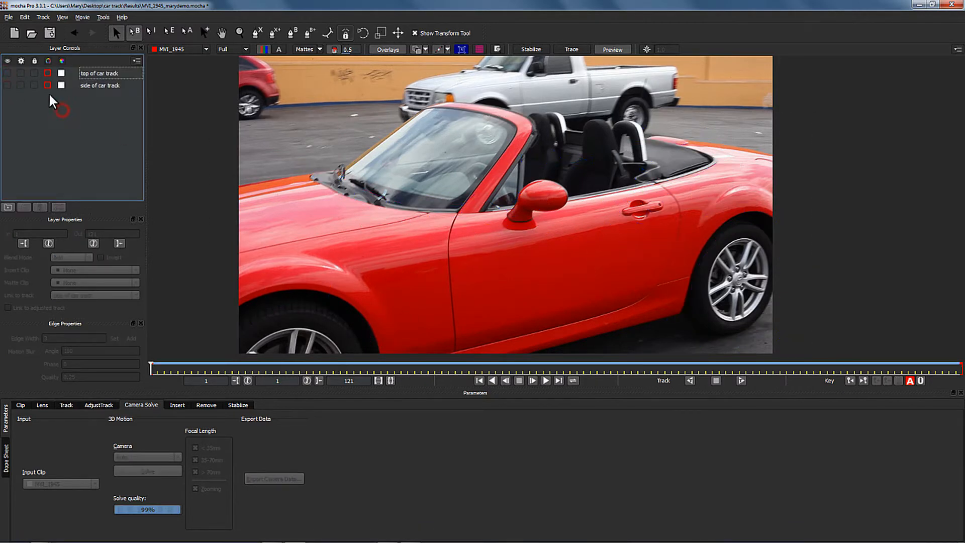
click(34, 85)
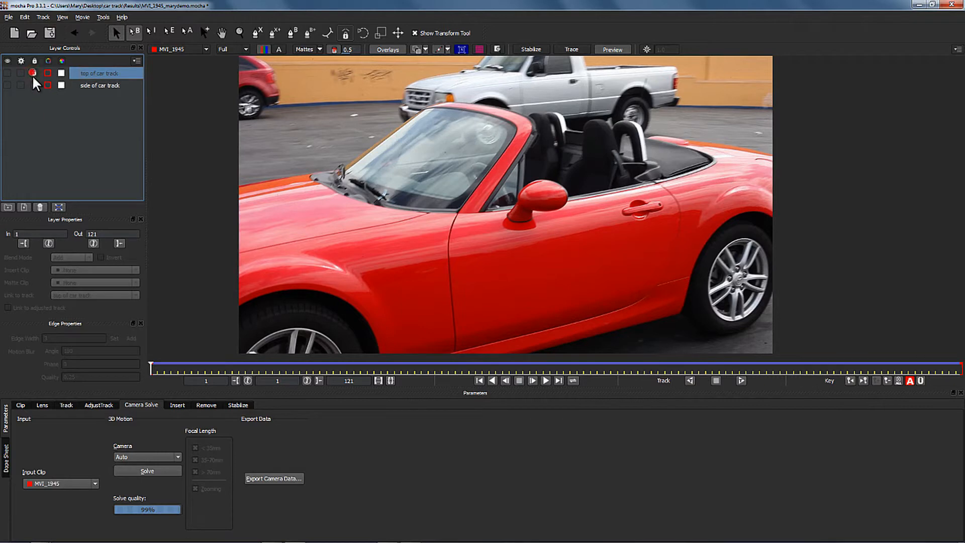
click(78, 112)
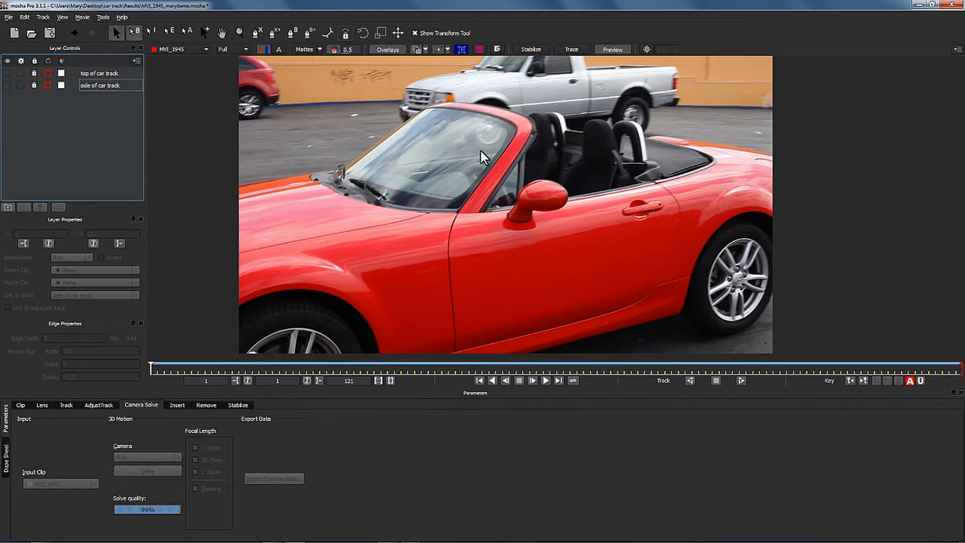
At the last frame, 121, draw an X-spline in a new layer along the inner edge of the windshield frame.
drag(151, 365, 958, 384)
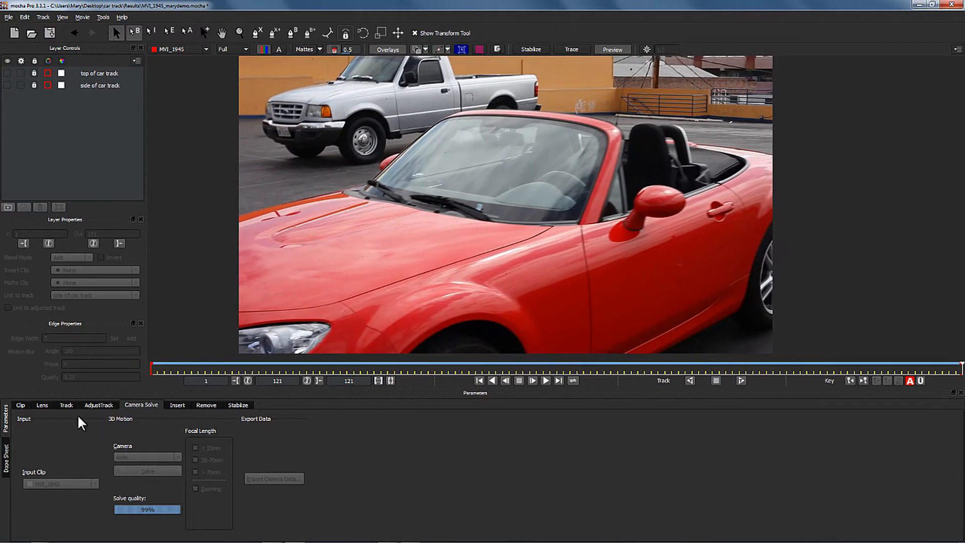
click(67, 405)
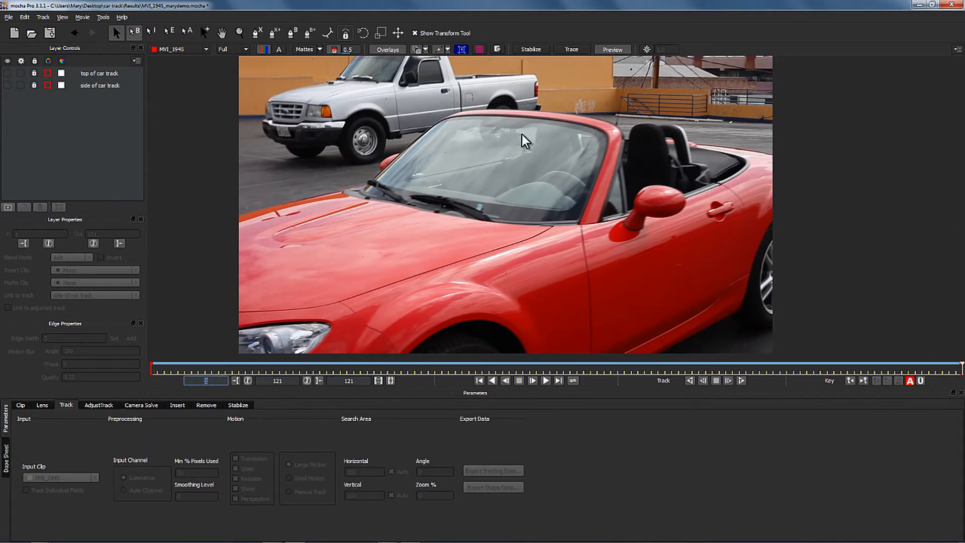
click(257, 32)
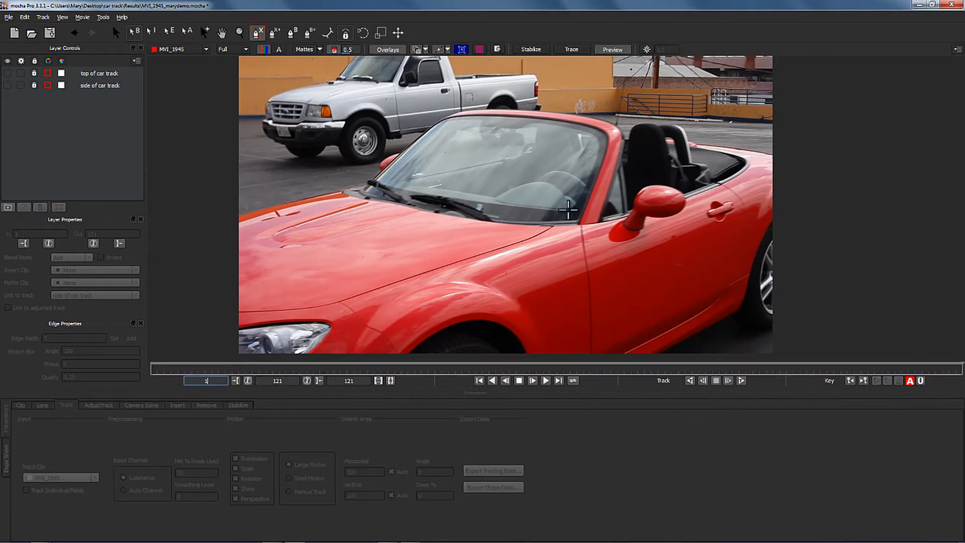
click(574, 222)
click(594, 174)
click(604, 141)
click(598, 131)
click(574, 126)
click(525, 119)
click(470, 119)
click(444, 121)
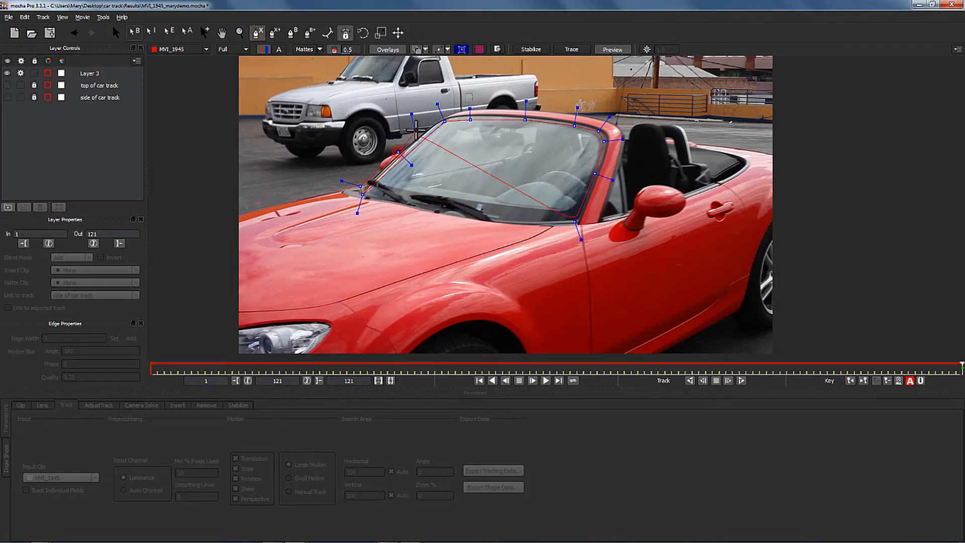
Add a second spline to the windshield layer that follows the outer edge of the windshield frame.
click(419, 130)
click(442, 117)
click(464, 113)
click(501, 112)
click(538, 114)
click(578, 119)
click(608, 128)
click(615, 138)
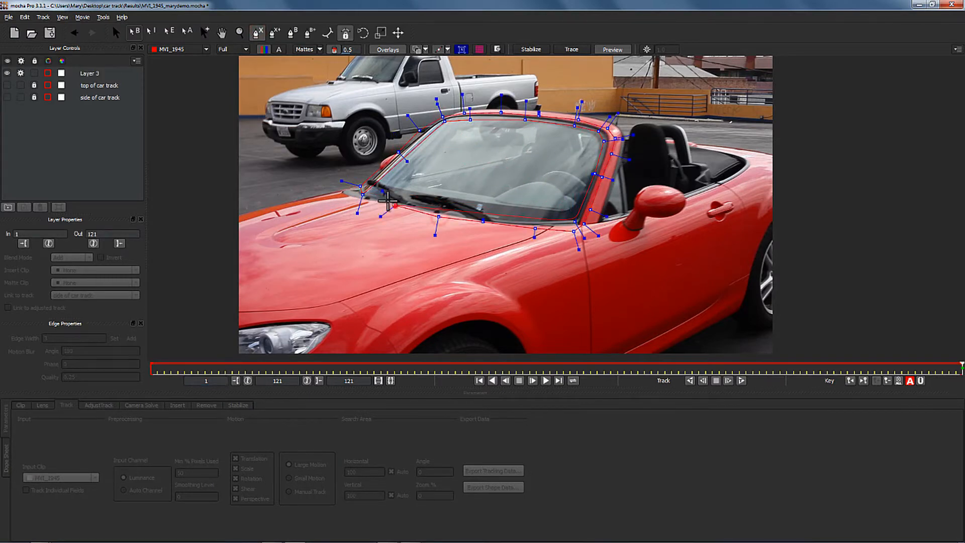
Add splines around the windshield wipers to the same layer.
click(366, 198)
click(373, 191)
click(395, 200)
click(375, 183)
click(387, 184)
click(408, 203)
click(434, 208)
click(456, 216)
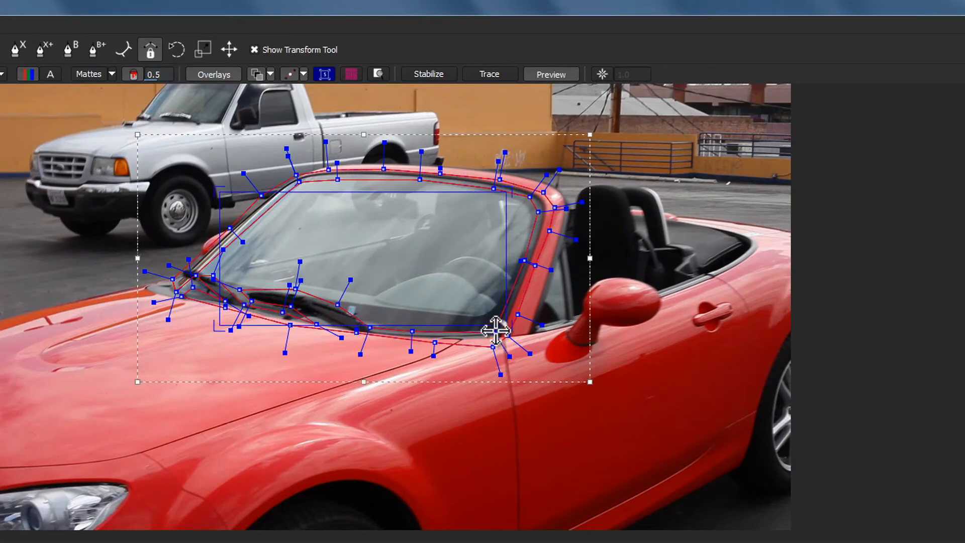
Adjust the inner spline's points along the lower edge of the glass and add a spline outside the driver-side pillar.
drag(496, 331, 497, 324)
right_click(412, 331)
drag(409, 328, 376, 320)
click(426, 260)
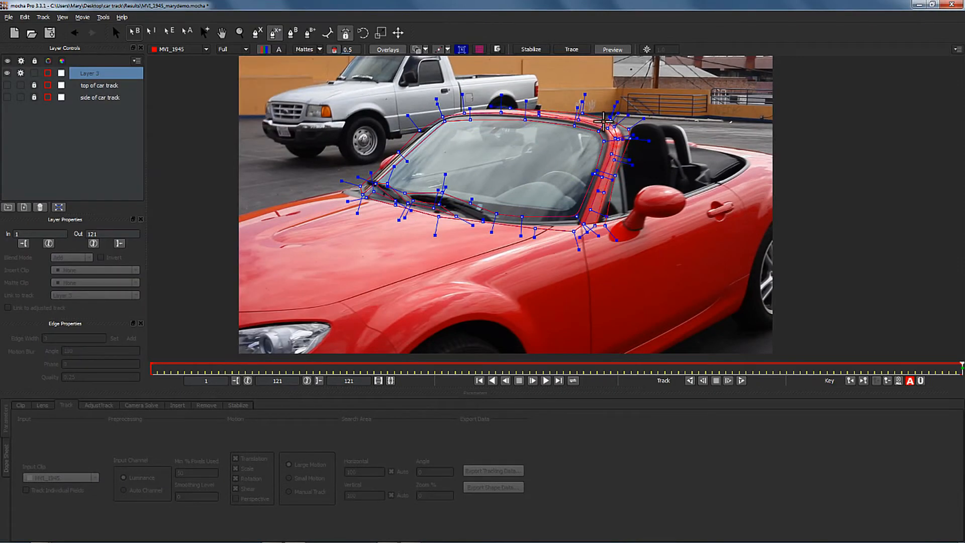
key(s)
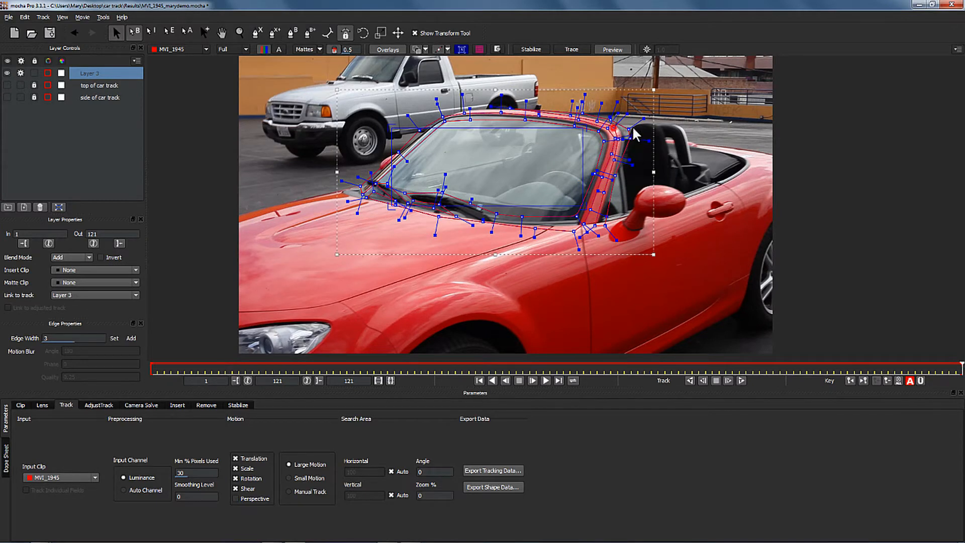
Refine the spline points on the upper rim of the windshield frame near the driver-side corner.
key(z)
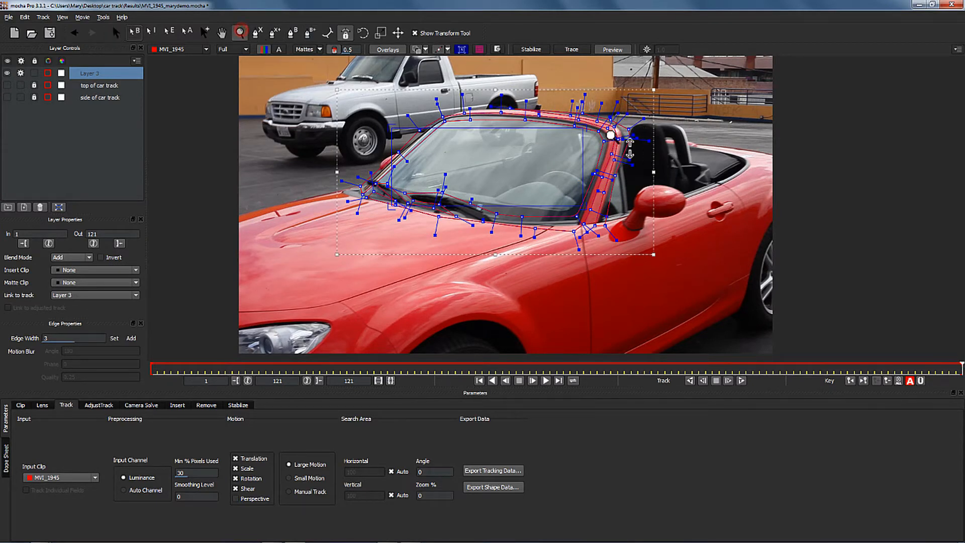
click(609, 133)
key(asterisk)
click(666, 152)
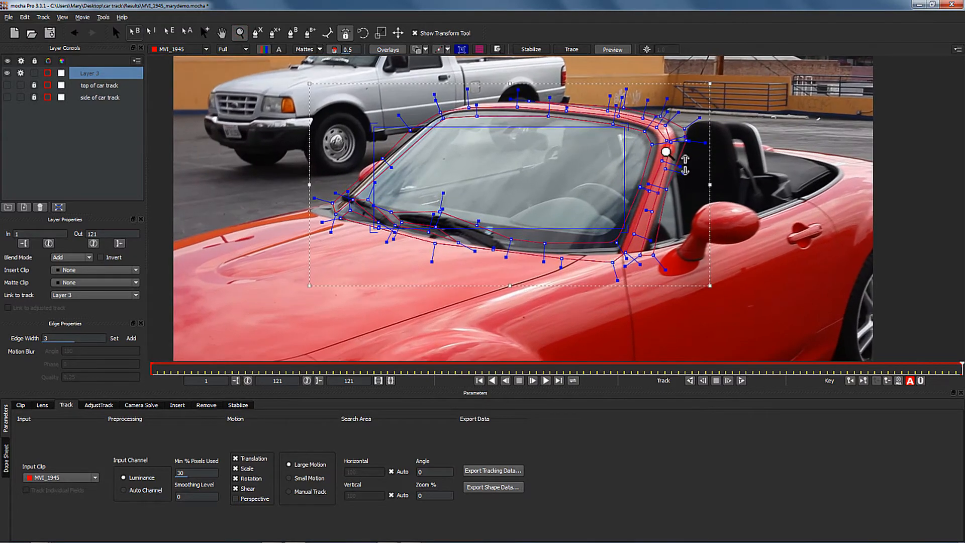
click(666, 152)
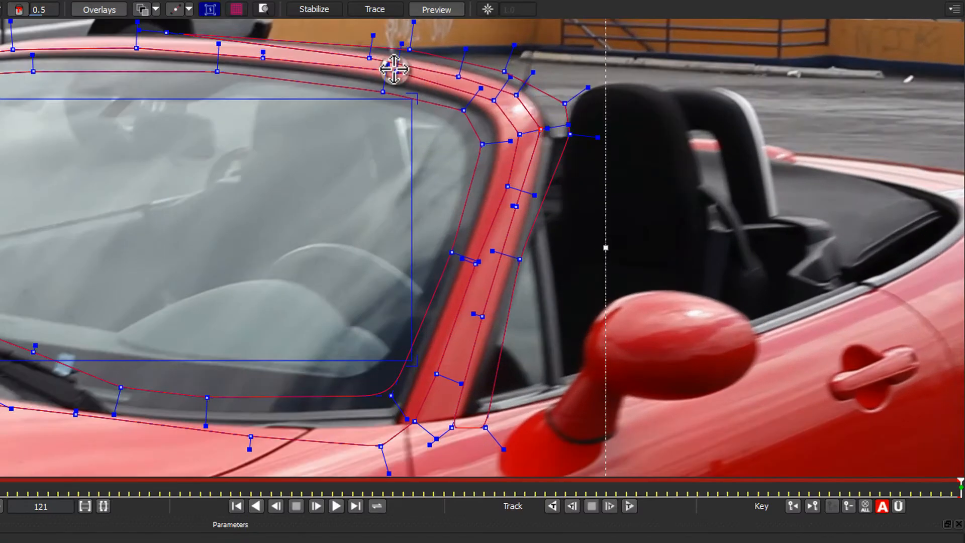
drag(393, 69, 413, 52)
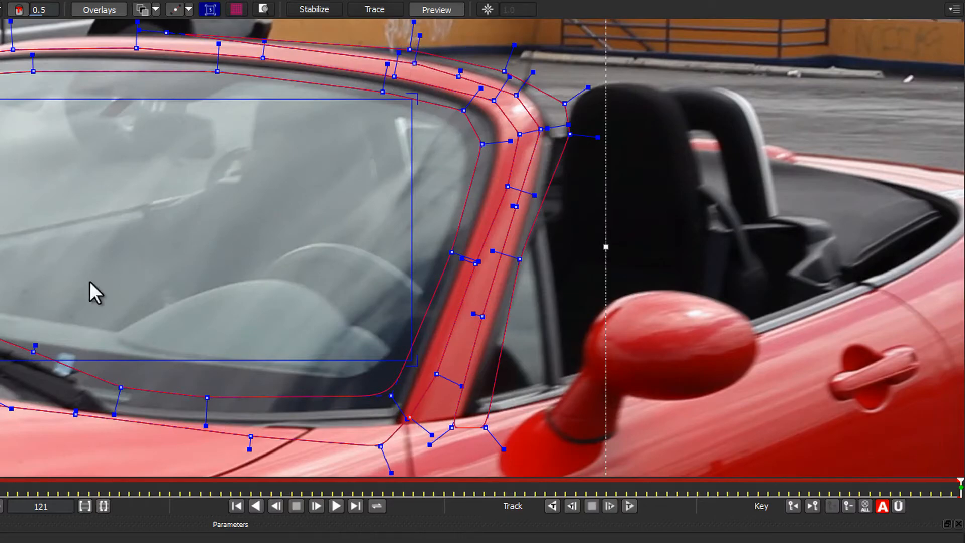
Fit the four corners of the planar surface to the corners of the windshield.
key(z)
drag(222, 151, 176, 178)
drag(293, 124, 356, 113)
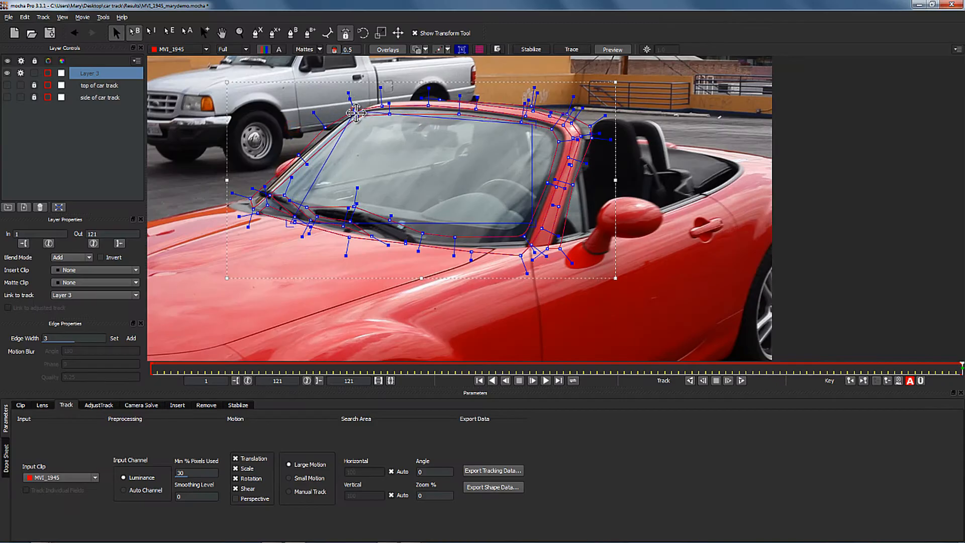
drag(291, 224, 264, 195)
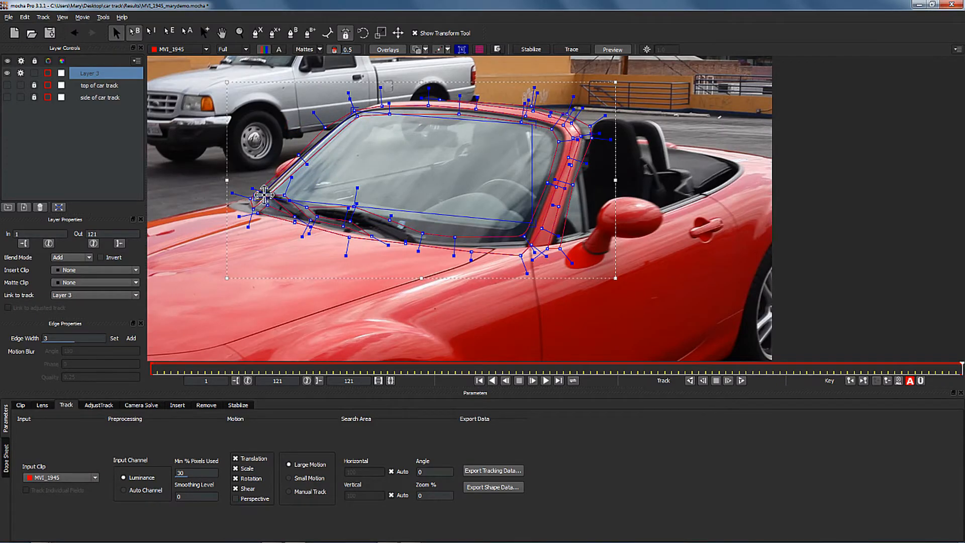
drag(532, 222, 525, 236)
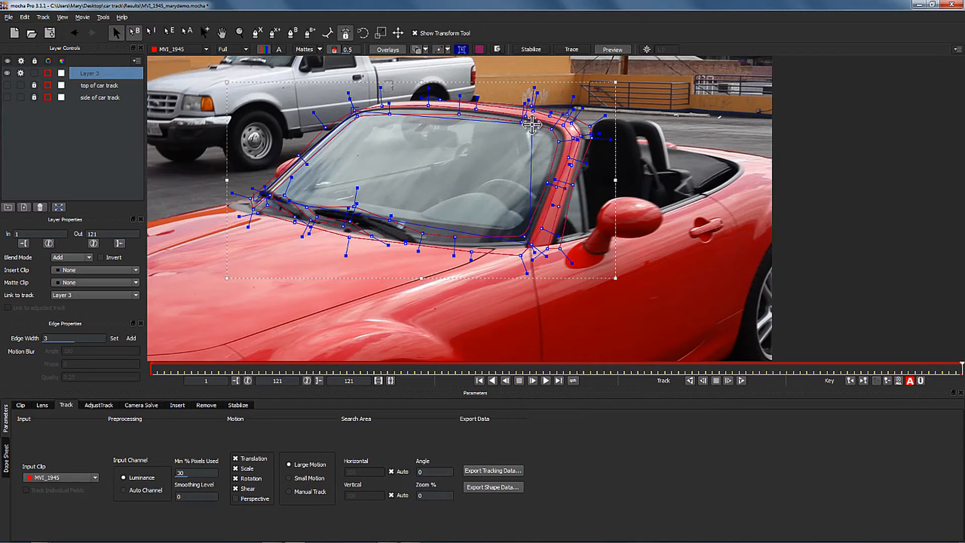
drag(531, 124, 567, 135)
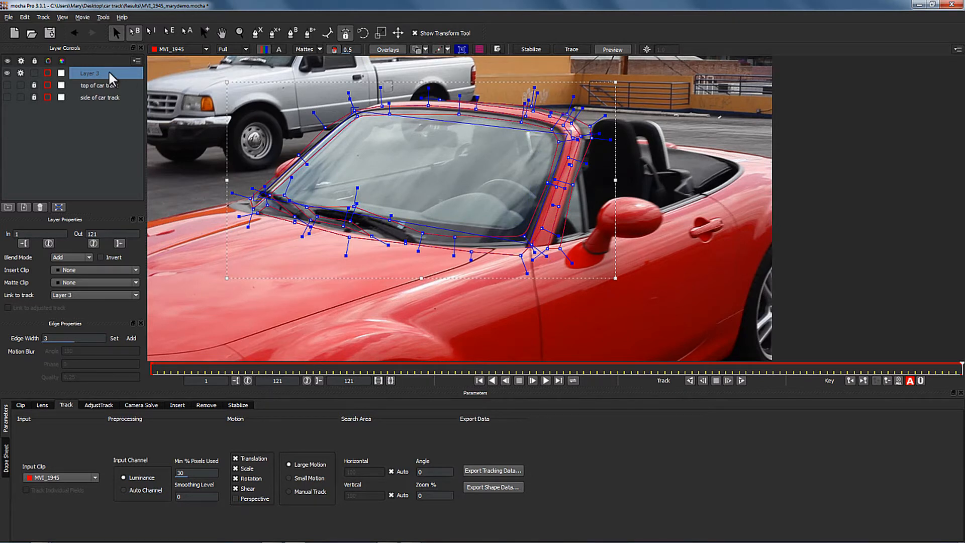
Rename Layer 3 as windshield track.
double_click(89, 73)
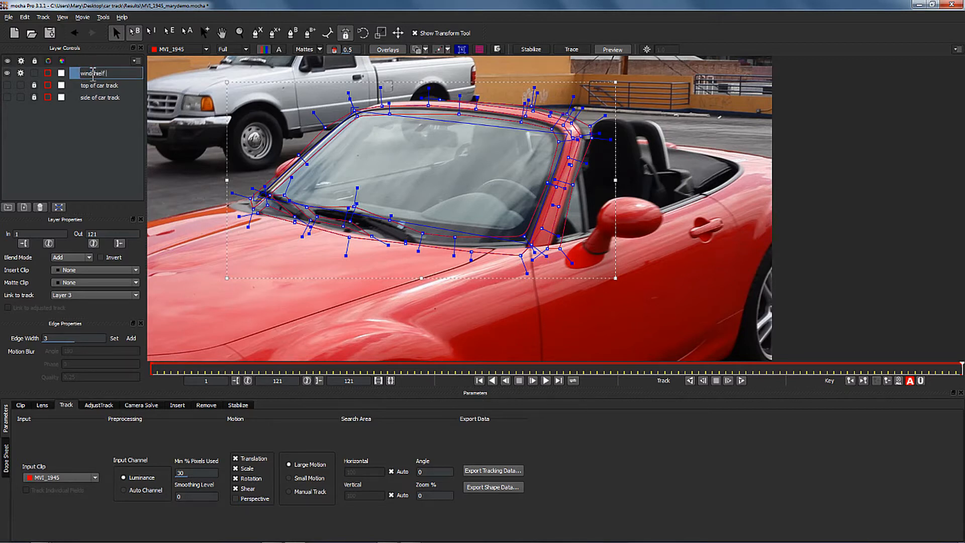
text(windshield track)
Track the windshield backwards to frame 1 with Perspective motion enabled and Min % Pixels Used set to 55.
click(235, 498)
double_click(202, 473)
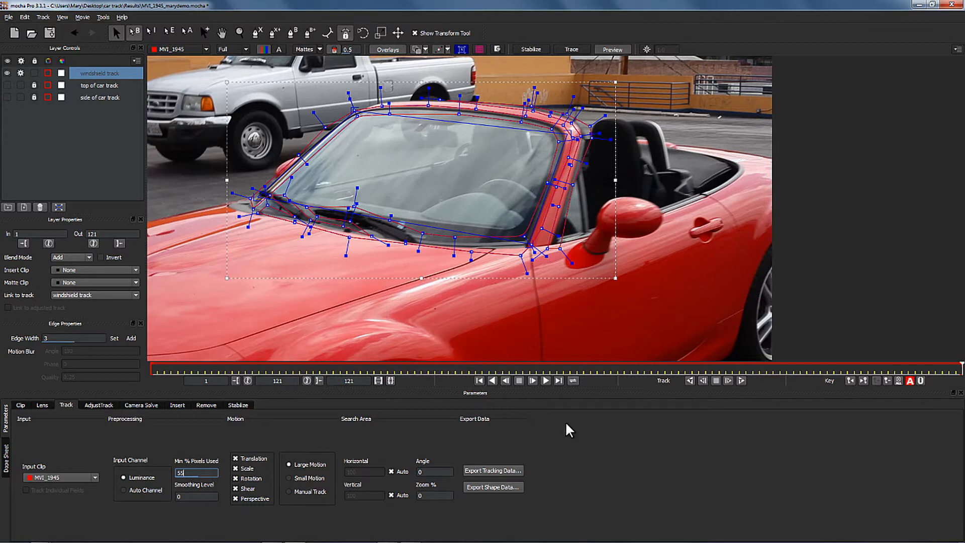
click(690, 379)
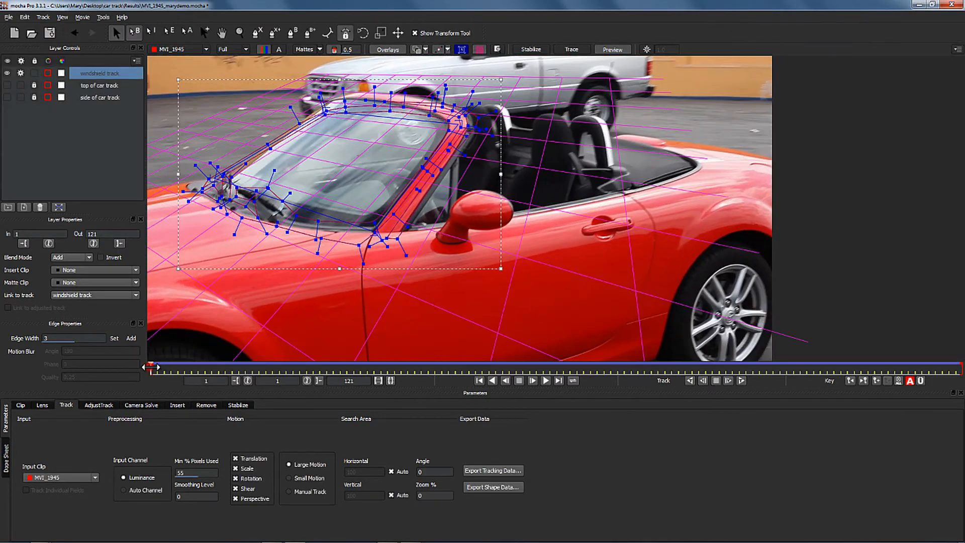
drag(153, 367, 84, 304)
Copy the windshield track layer's camera data to the clipboard as After Effects 3D Motion Data.
click(135, 405)
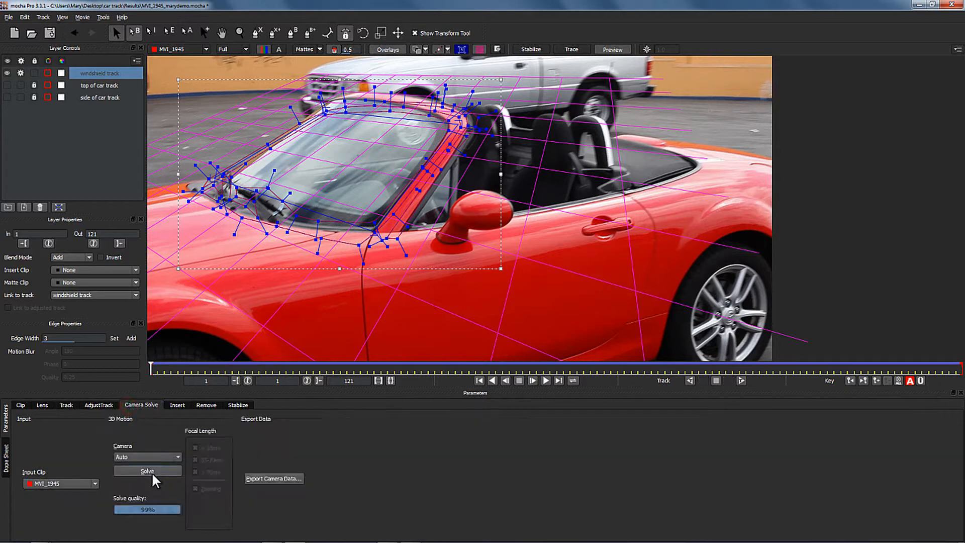
click(260, 480)
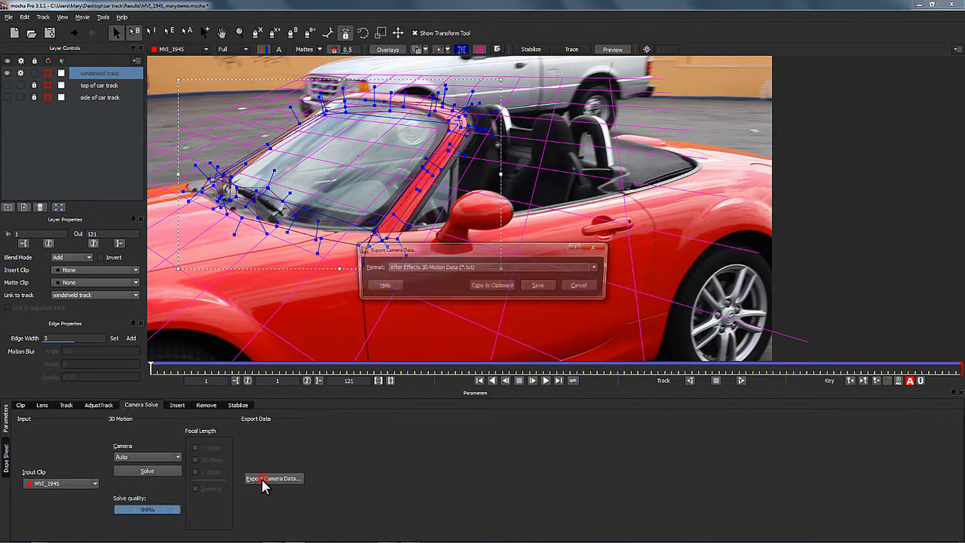
click(486, 287)
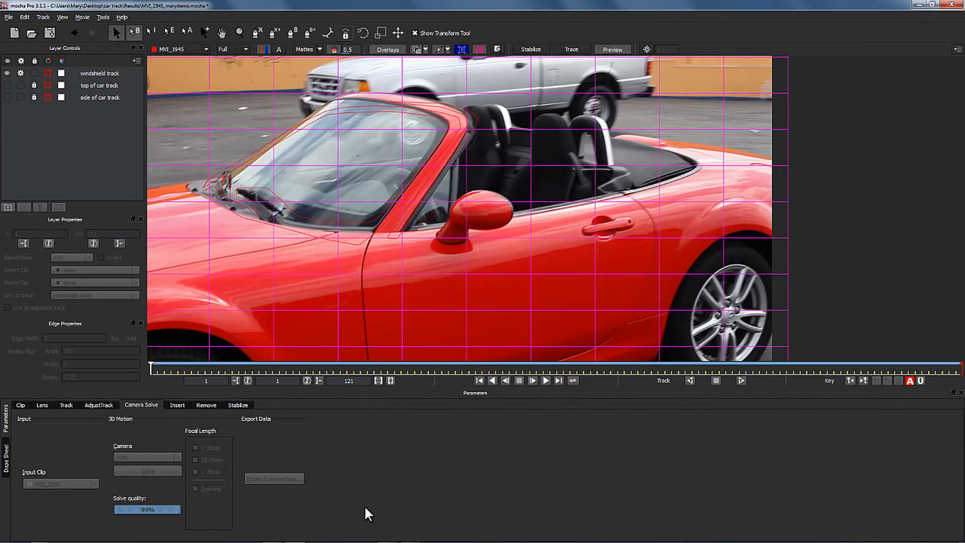
Switch to After Effects and delete the previously pasted mocha nulls and mocha camera from the marydemo composition.
mouse_move(365, 542)
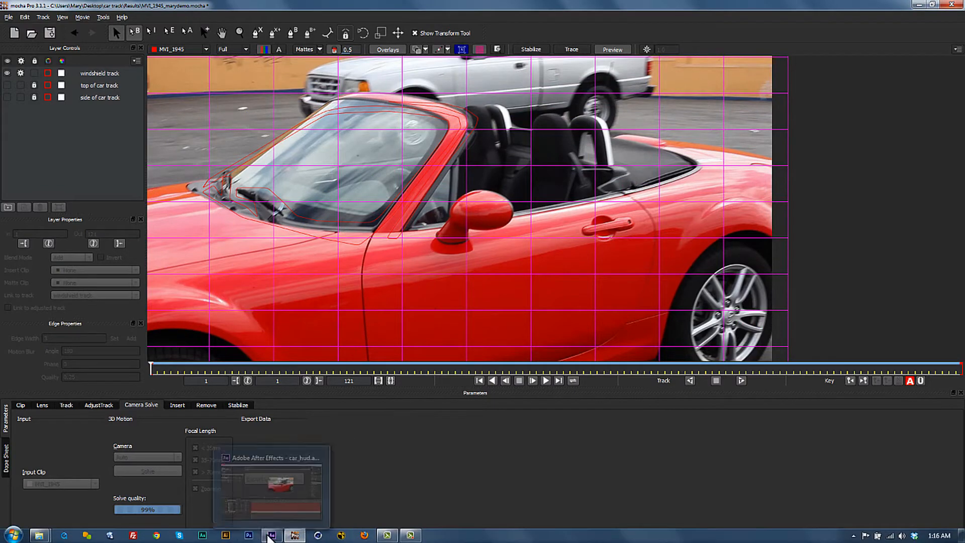
click(272, 534)
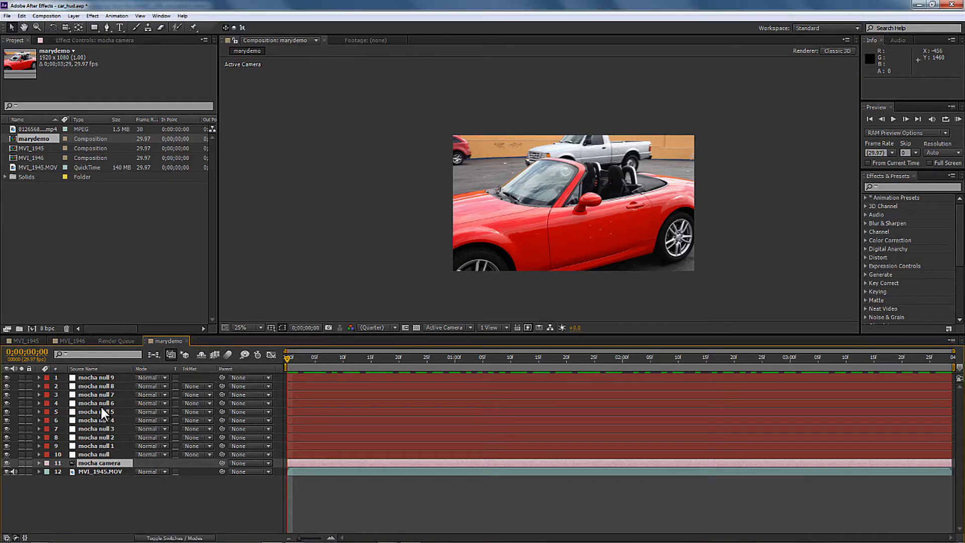
shift+click(107, 376)
key(Delete)
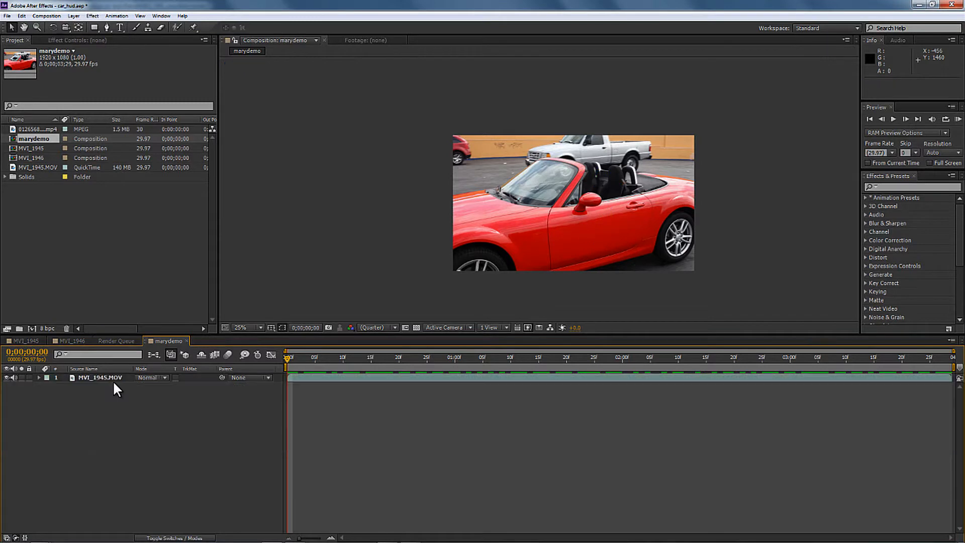
Paste the mocha camera data into the marydemo composition and check where each mocha null sits on the windshield.
click(22, 16)
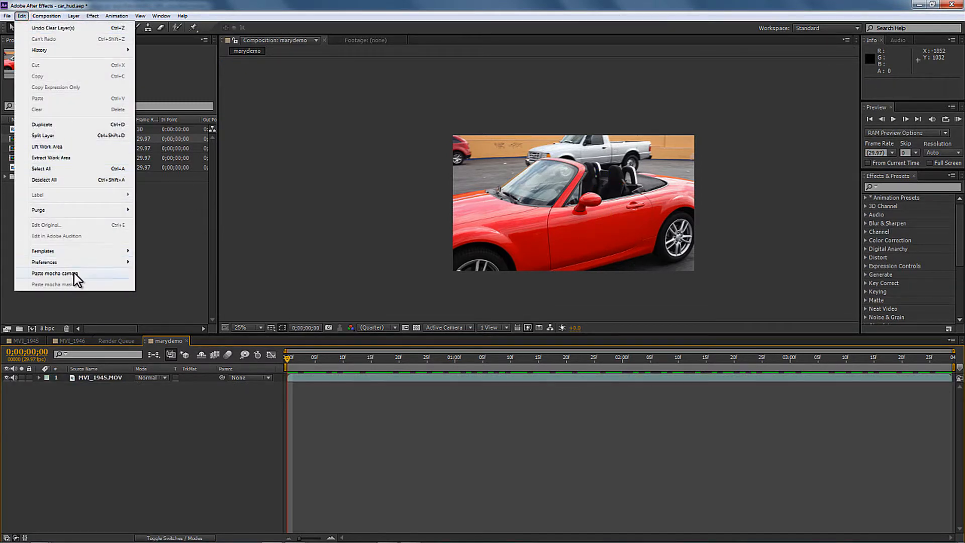
click(54, 273)
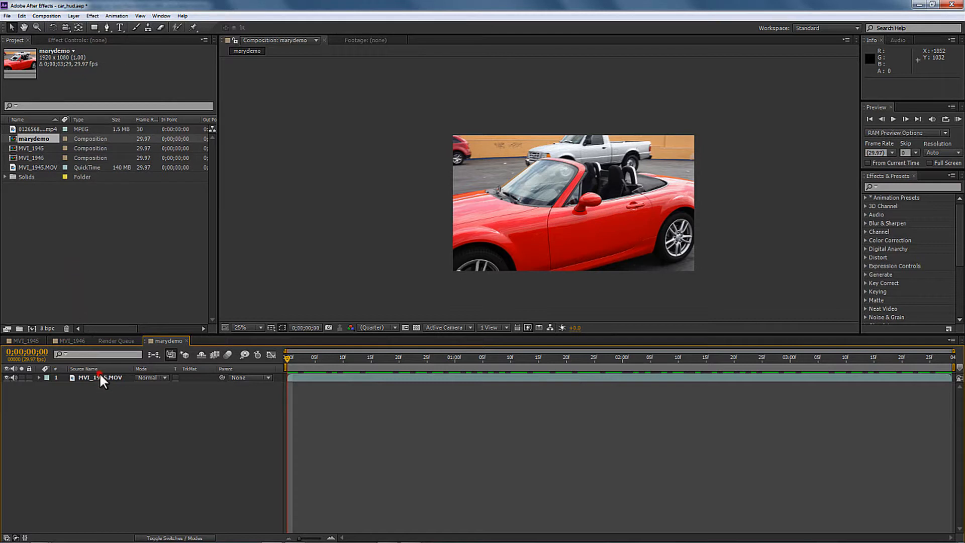
click(100, 388)
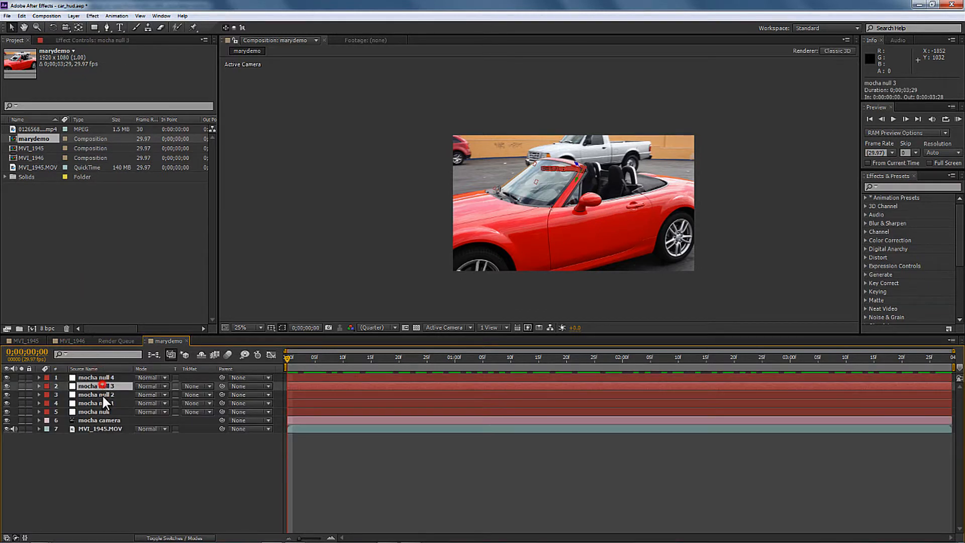
click(102, 395)
click(101, 402)
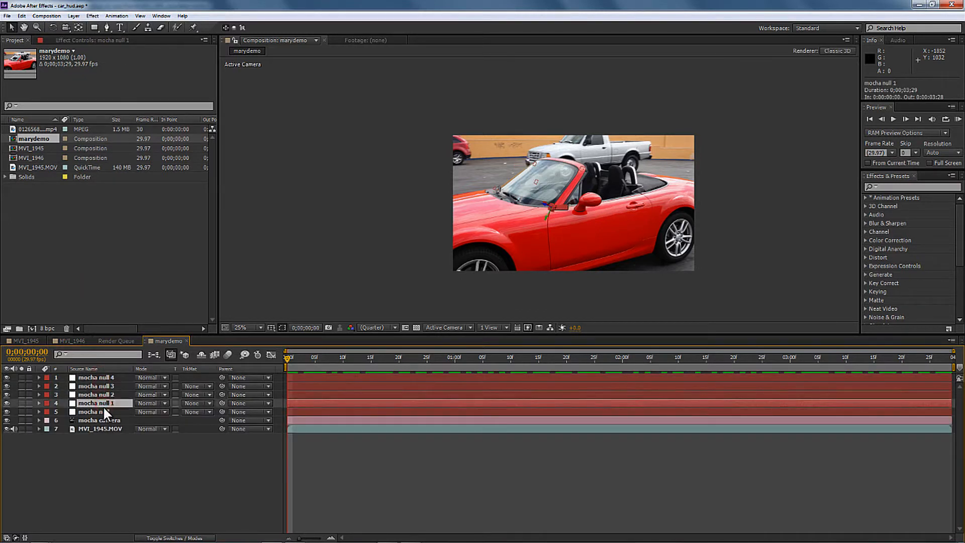
click(101, 410)
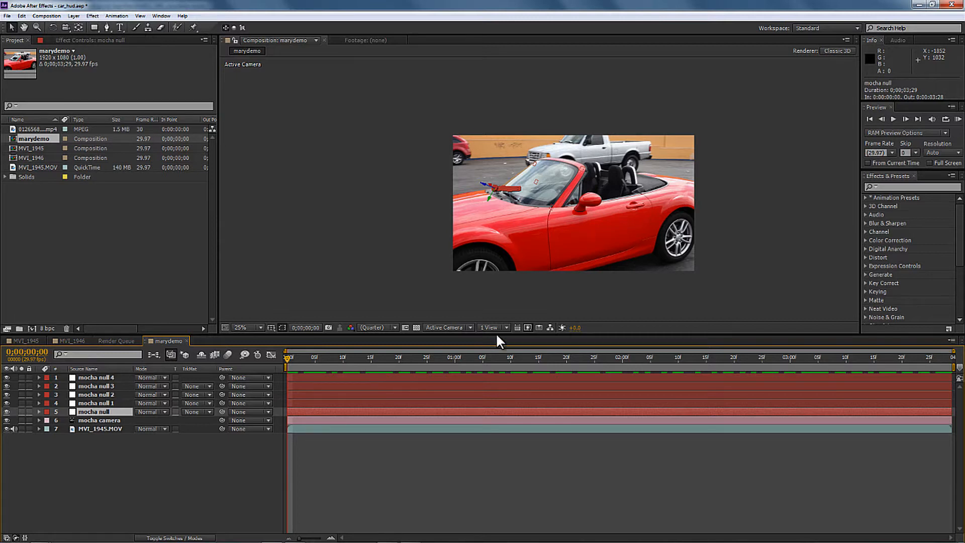
click(538, 182)
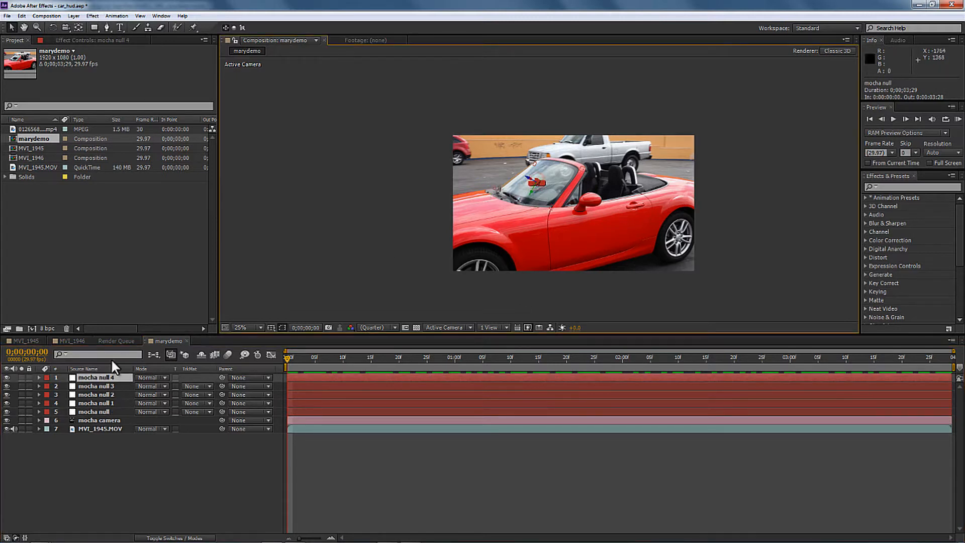
Delete the four corner nulls, keeping only mocha null 4 at the centre of the windshield.
click(99, 387)
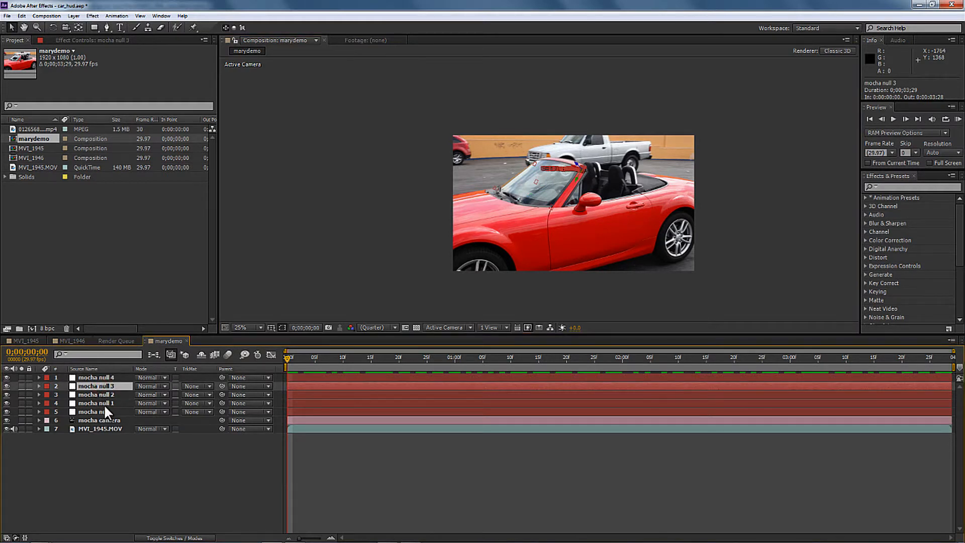
shift+click(105, 411)
key(Delete)
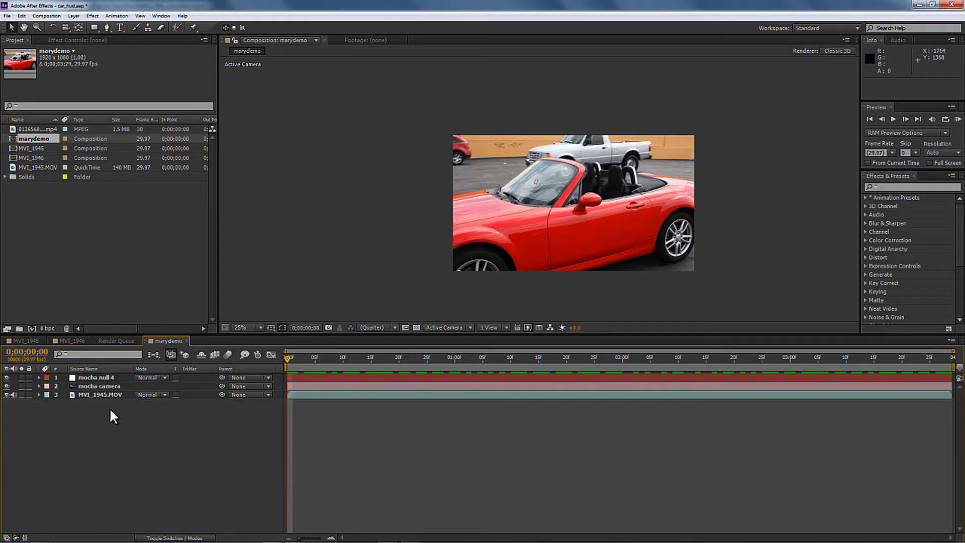
Add the 012656816-high-tech-display.mp4 footage to the marydemo composition as the layer above mocha null 4.
click(106, 378)
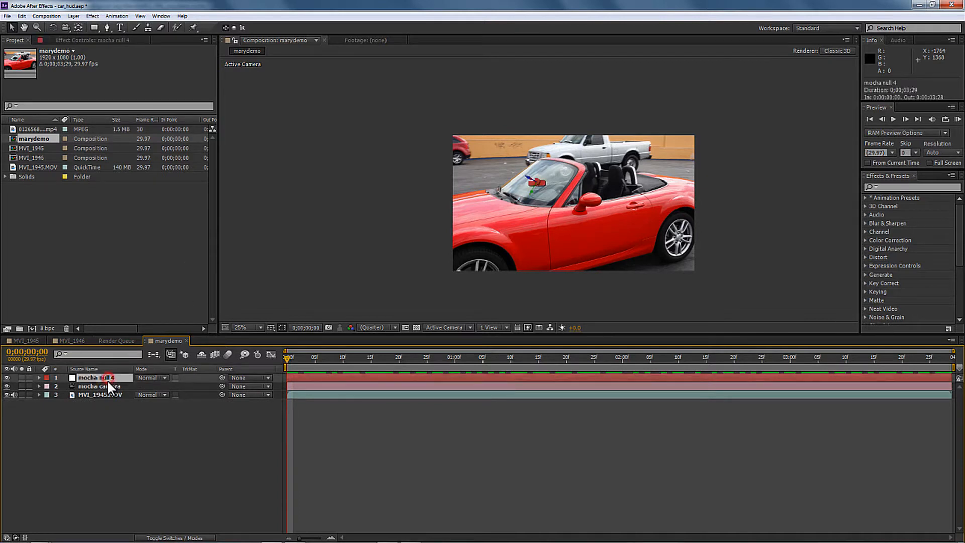
click(60, 227)
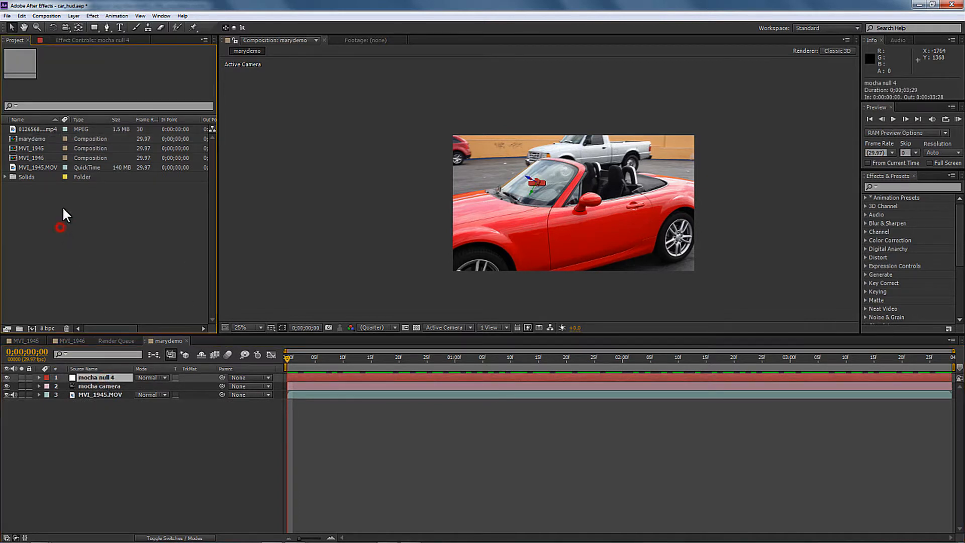
click(44, 129)
drag(46, 126, 91, 378)
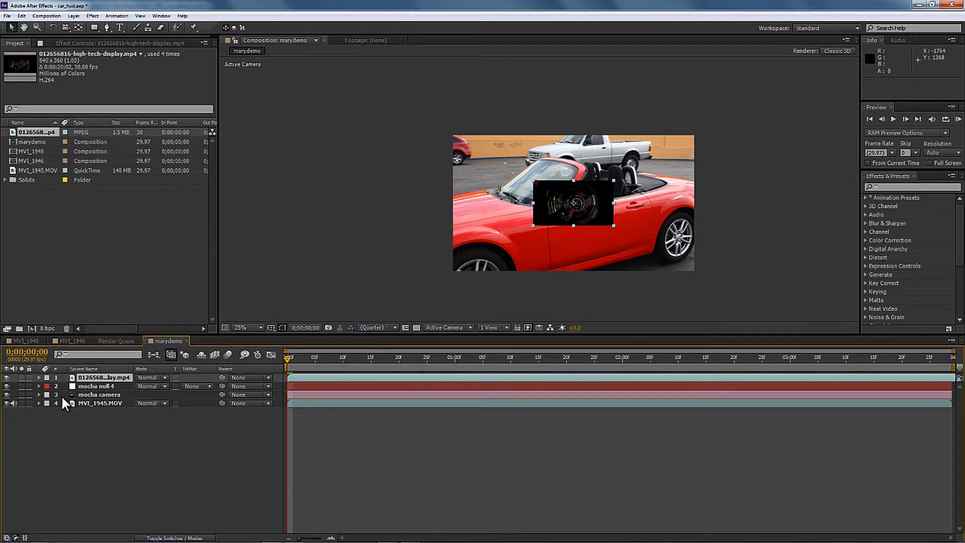
Expand the high-tech display and mocha null 4 layers and make the display layer 3D.
click(38, 386)
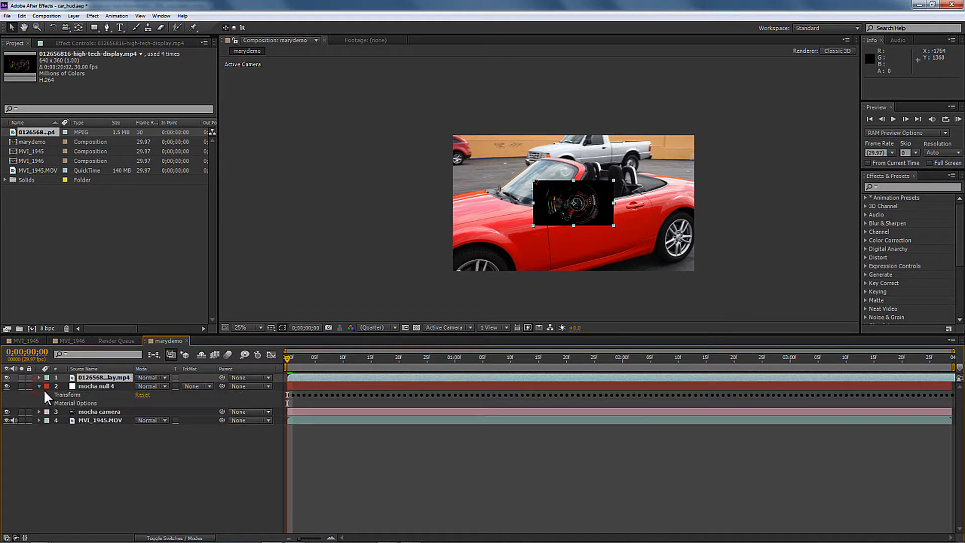
click(39, 377)
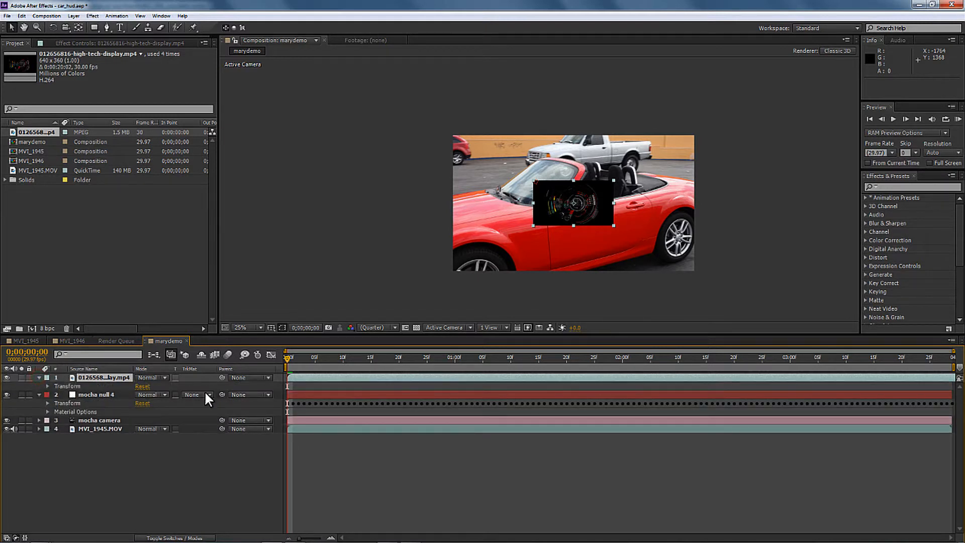
click(183, 537)
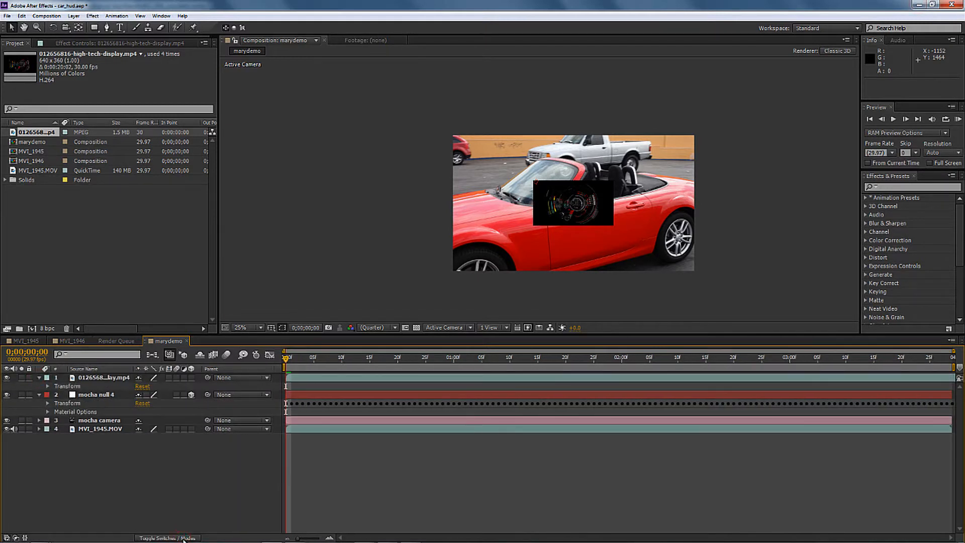
click(184, 538)
click(183, 538)
click(167, 538)
click(168, 538)
click(190, 377)
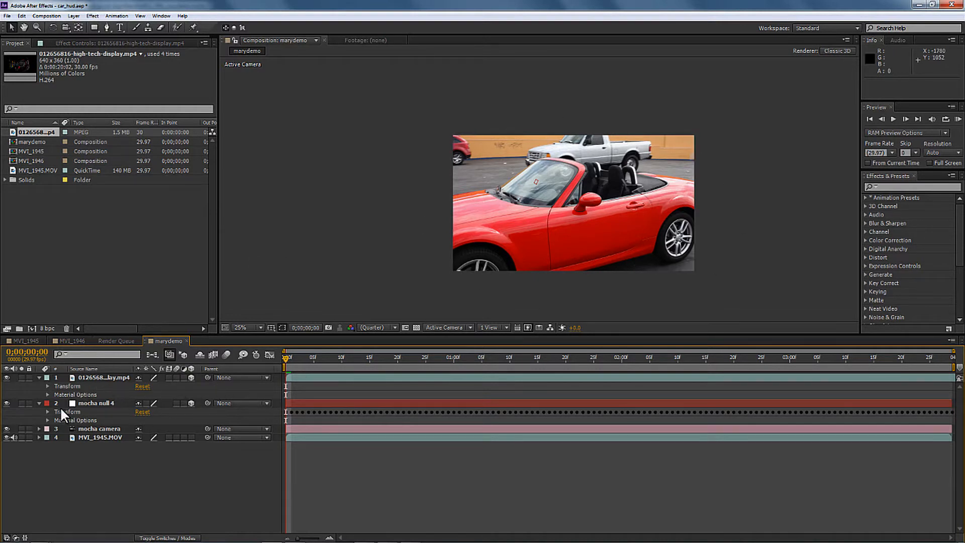
Copy the windshield null's Position to the high-tech display layer, keeping only the keyframe at the first frame.
click(47, 412)
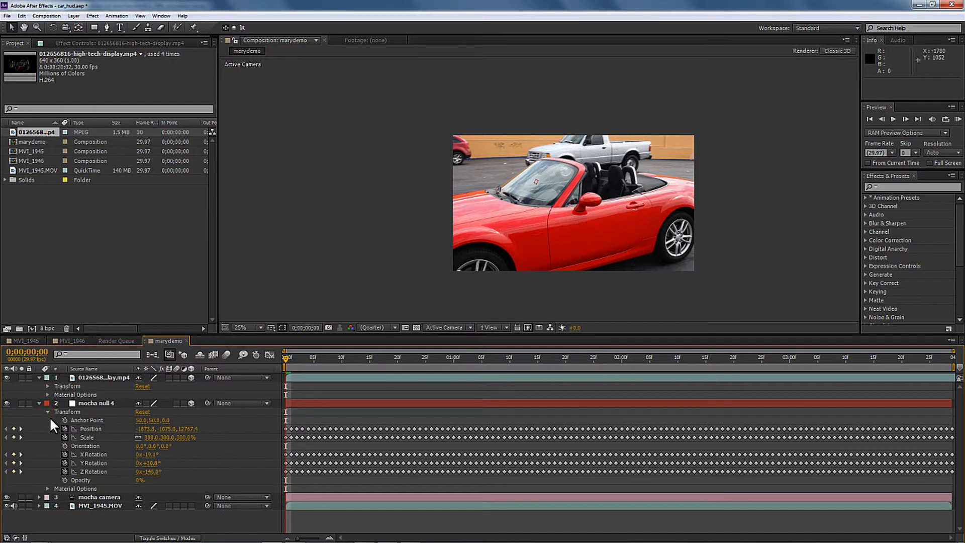
click(84, 430)
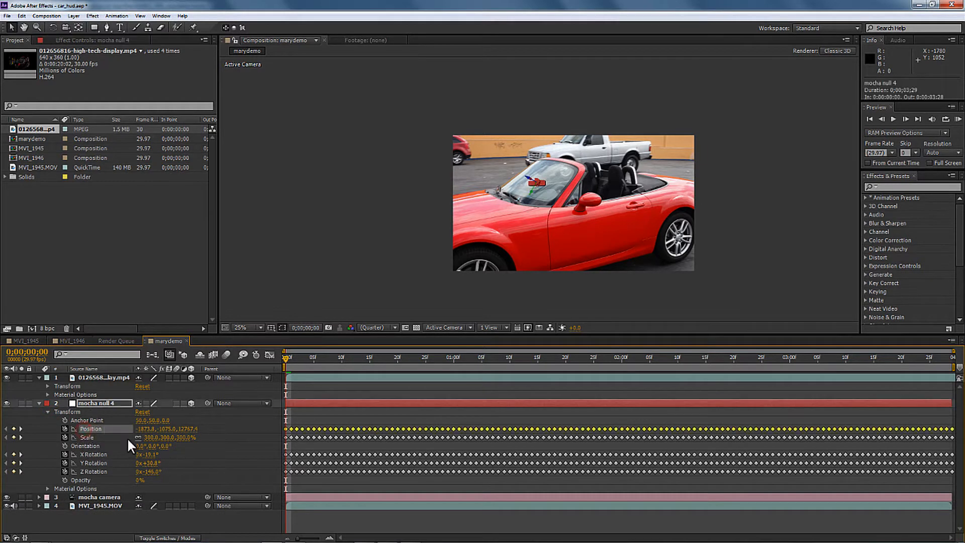
click(320, 411)
mouse_move(285, 358)
mouse_down()
mouse_move(439, 368)
mouse_move(279, 348)
mouse_move(421, 369)
mouse_move(284, 365)
mouse_up()
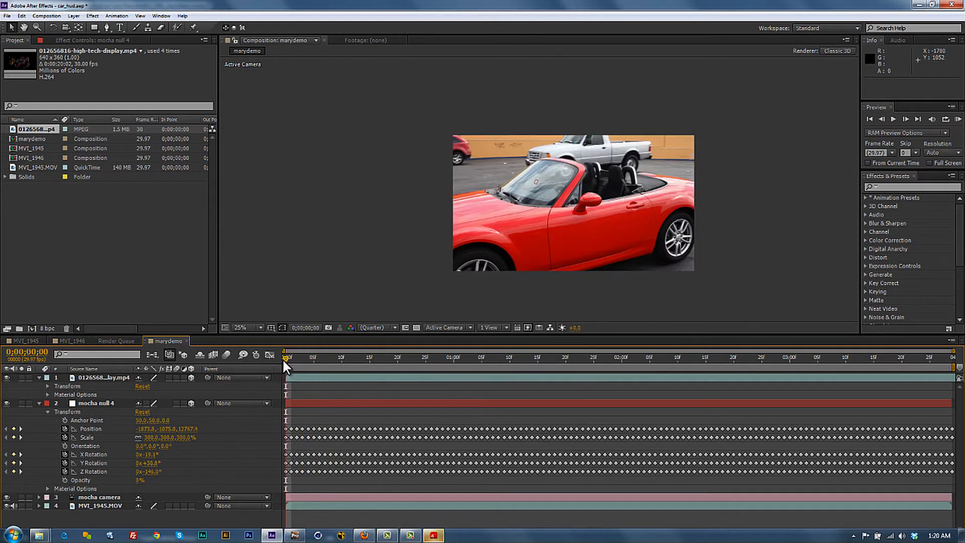
key(KP_0)
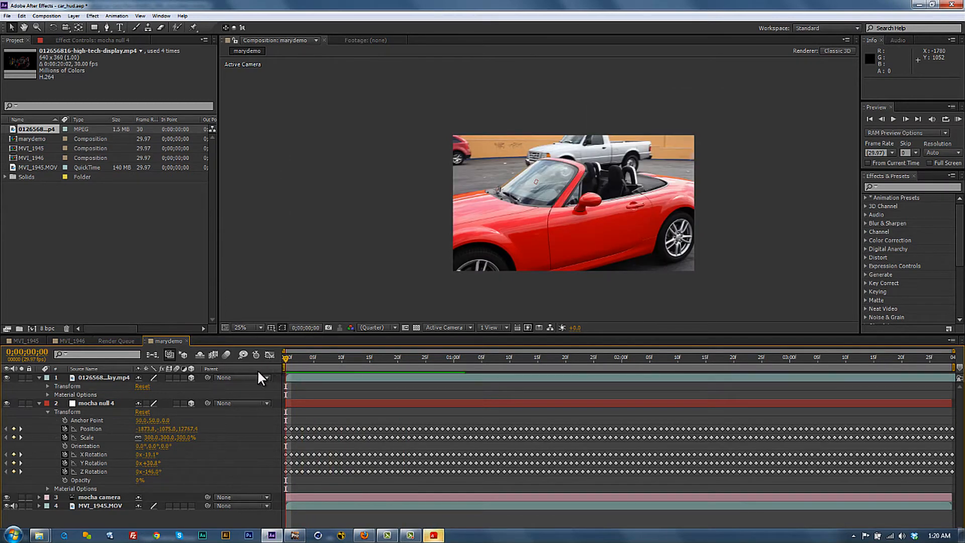
drag(293, 420, 957, 474)
key(Delete)
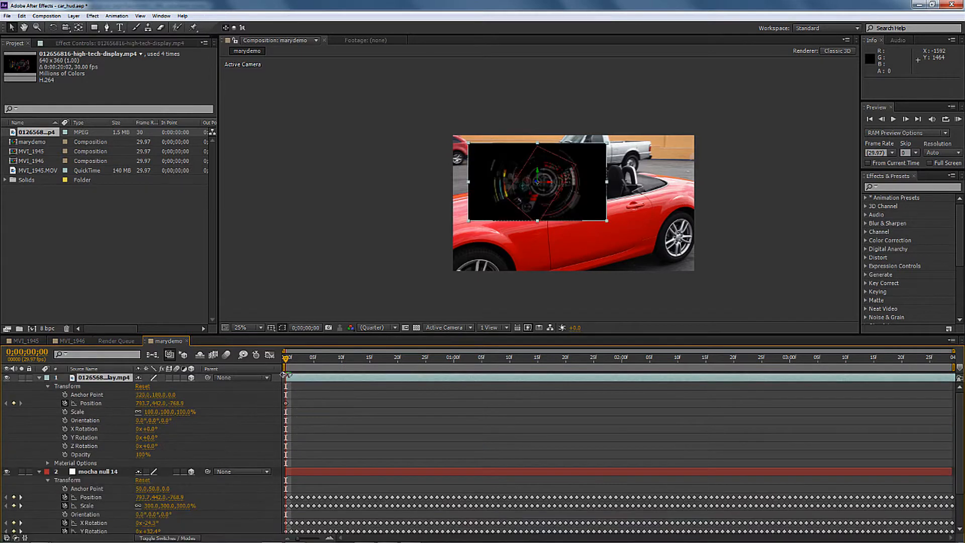
Preview the composition and set the display layer's X Rotation to -18°, Y Rotation to 28° and Z Rotation to 26°.
key(space)
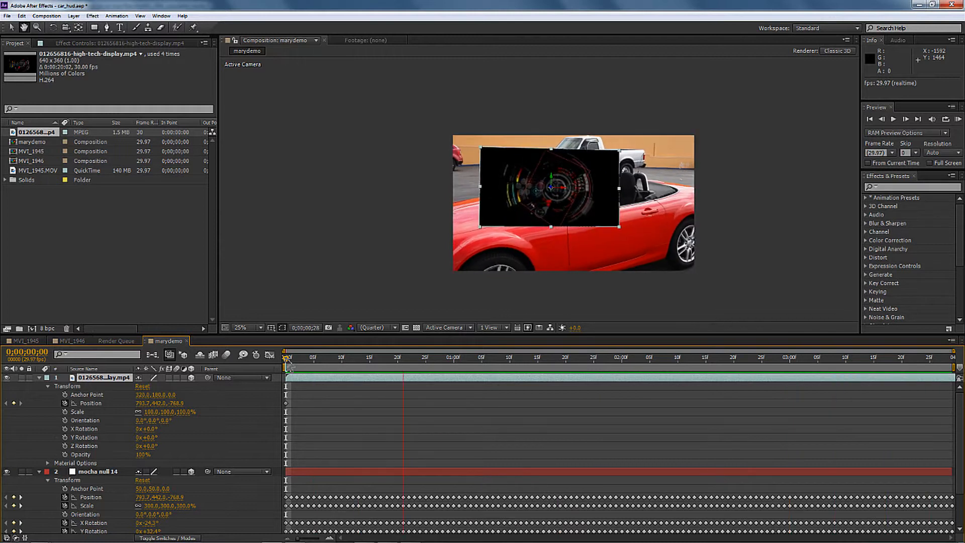
click(379, 353)
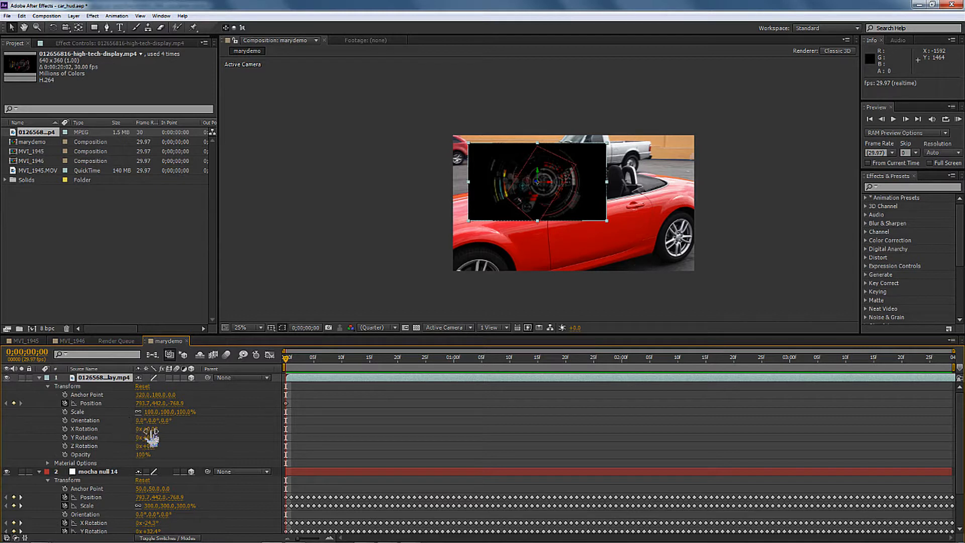
drag(147, 429, 140, 428)
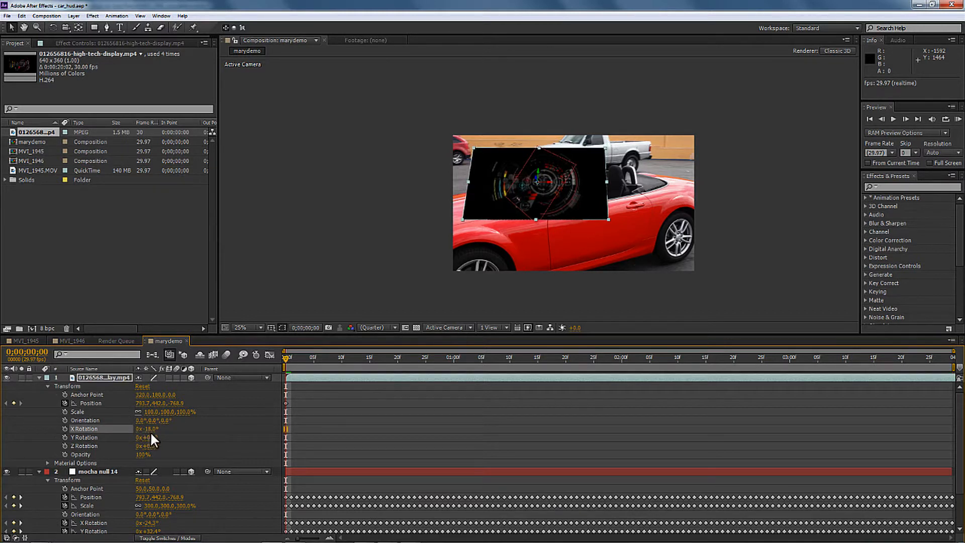
drag(147, 437, 161, 443)
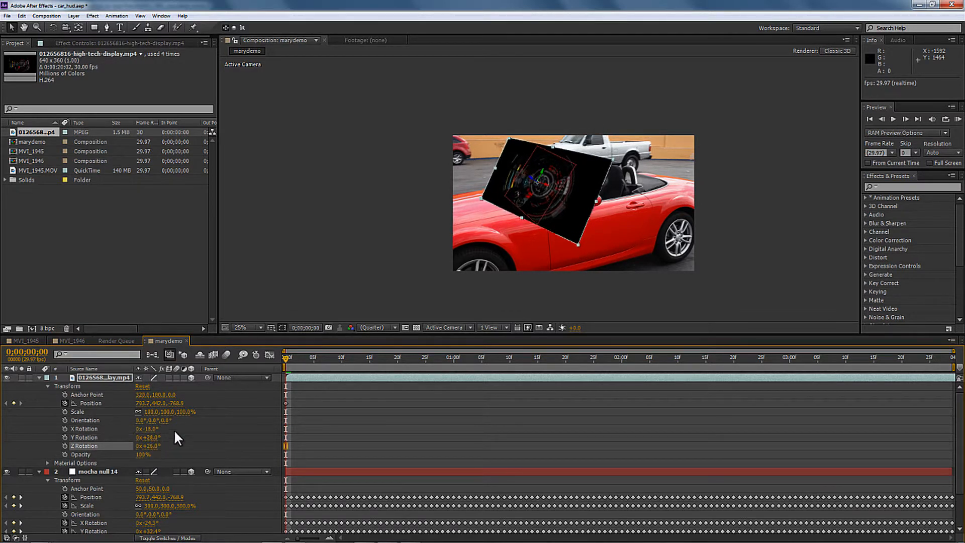
Try Classic Difference as the high-tech display layer's blending mode and settle on Soft Light.
click(227, 378)
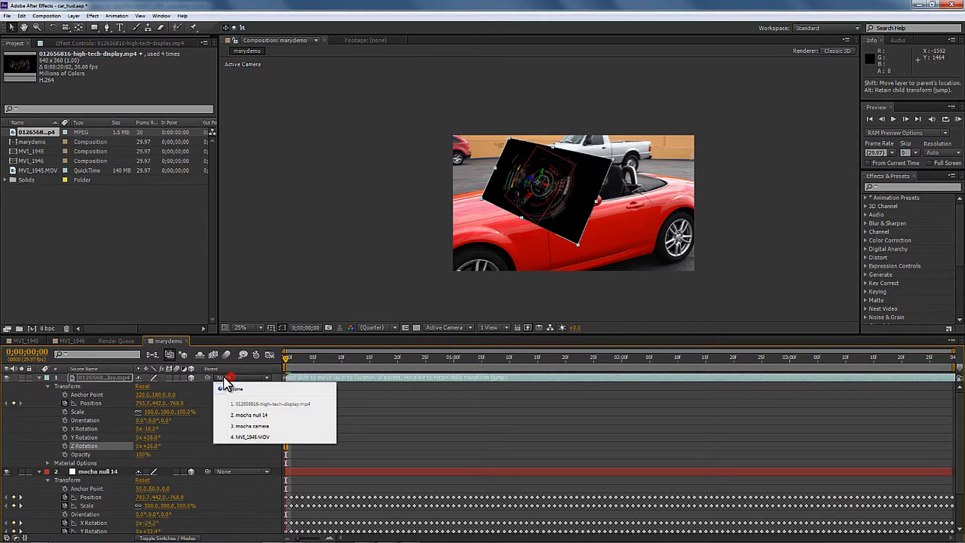
click(160, 537)
click(162, 538)
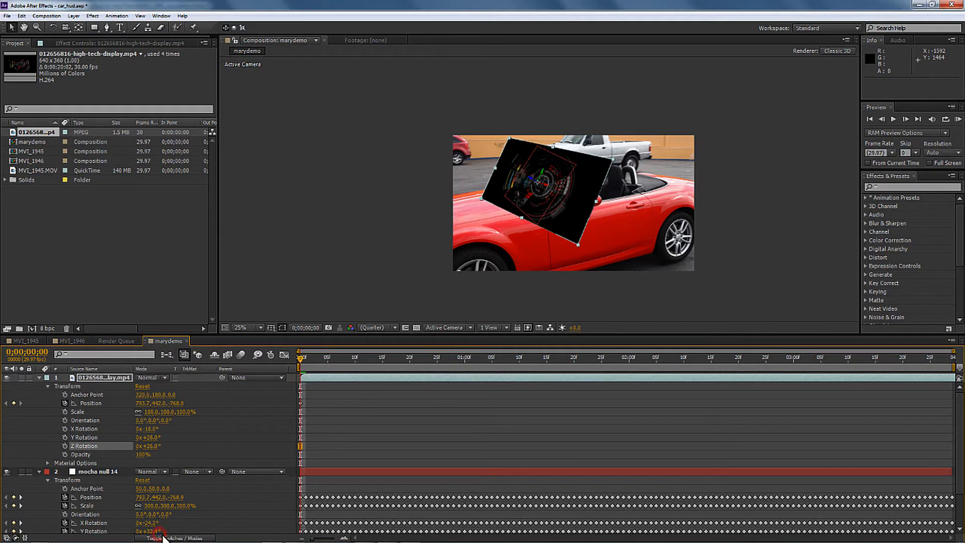
click(170, 538)
click(170, 537)
click(163, 376)
click(164, 377)
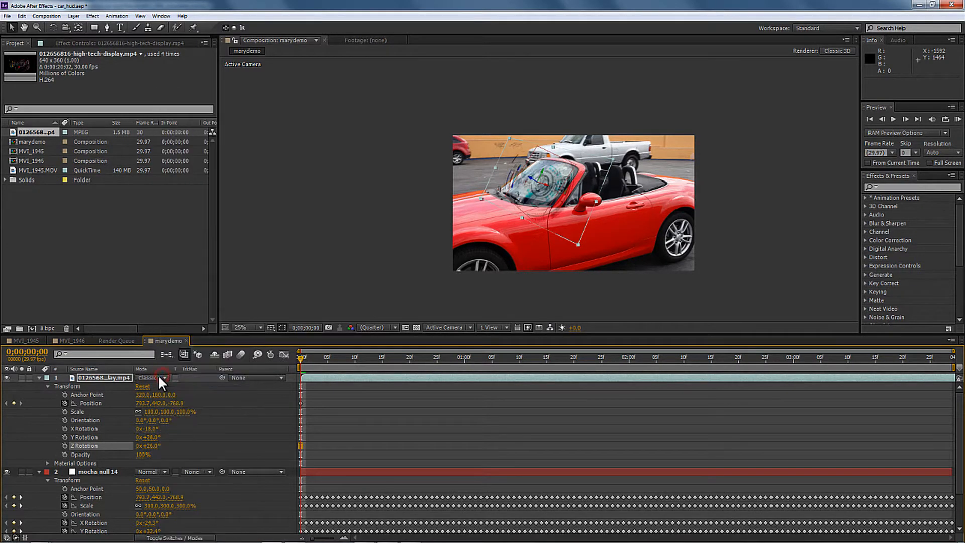
click(160, 376)
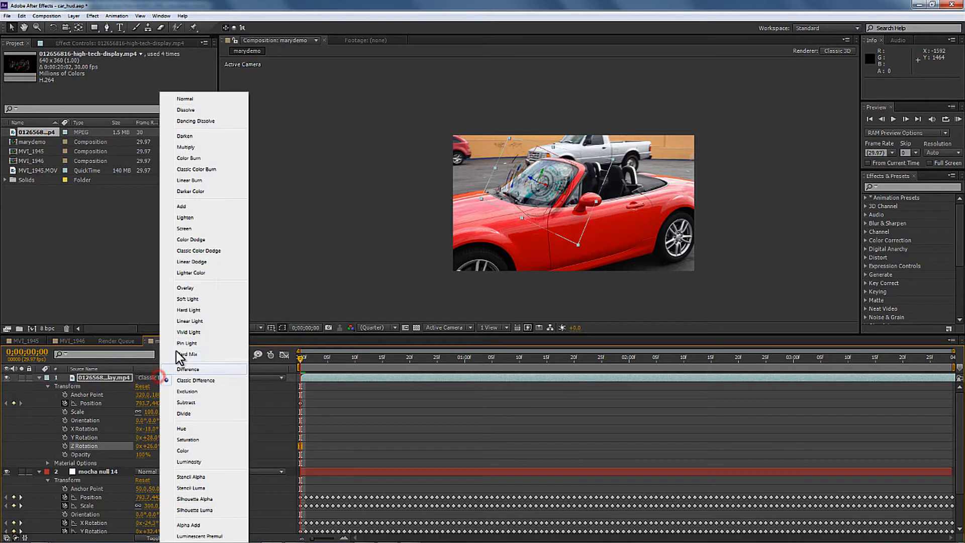
click(203, 299)
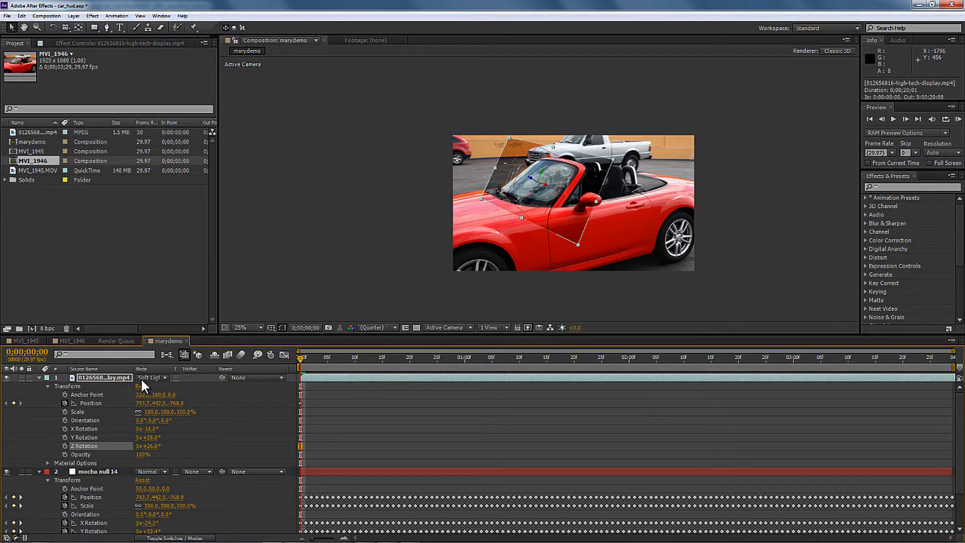
Duplicate the high-tech display layer and set the duplicate's blending mode to Screen.
click(106, 378)
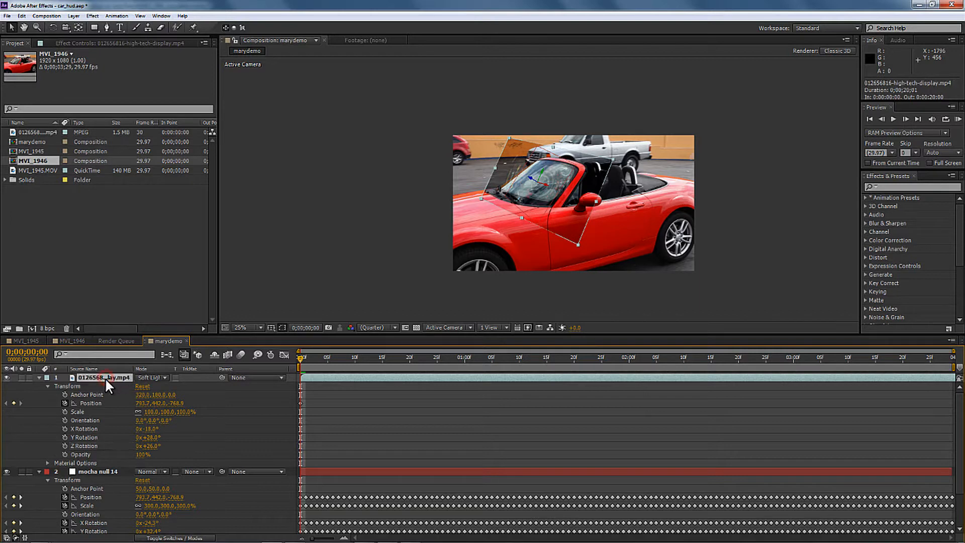
key(ctrl+d)
click(149, 378)
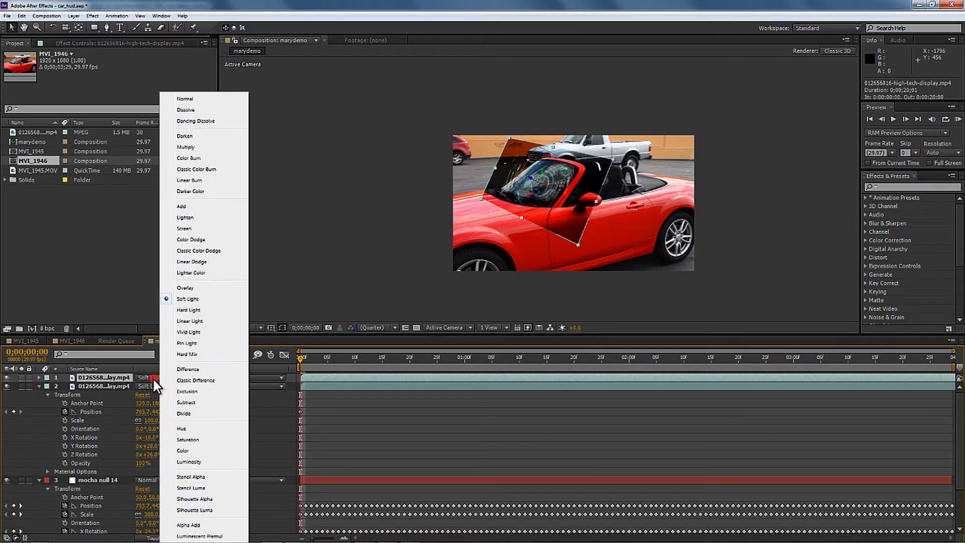
click(185, 227)
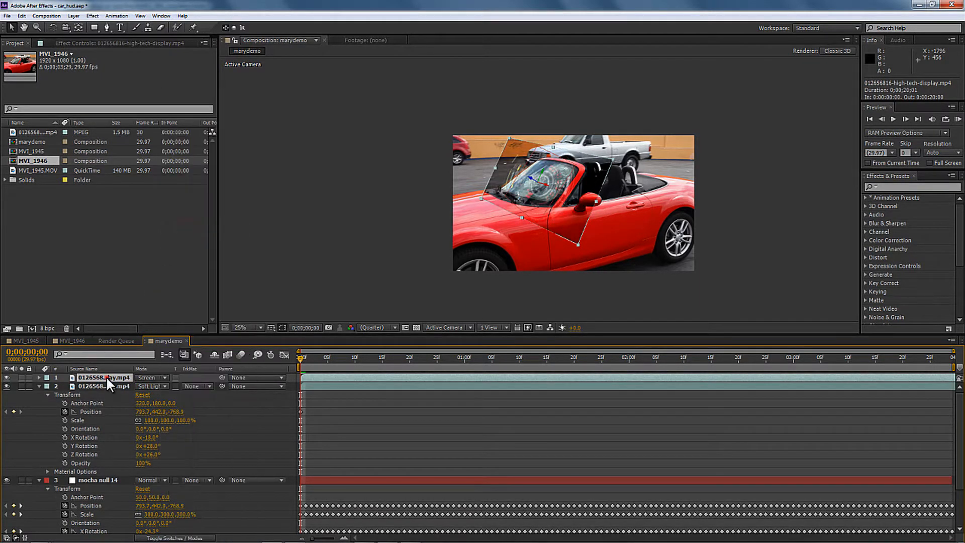
Move the Screen duplicate below the Soft Light display layer and expand the transform properties of both layers.
drag(107, 376, 106, 390)
click(38, 378)
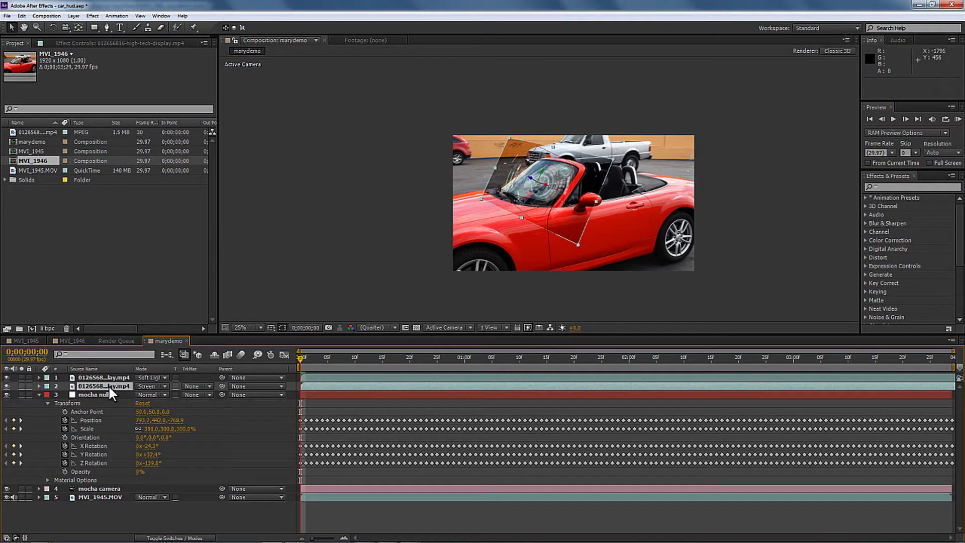
click(39, 386)
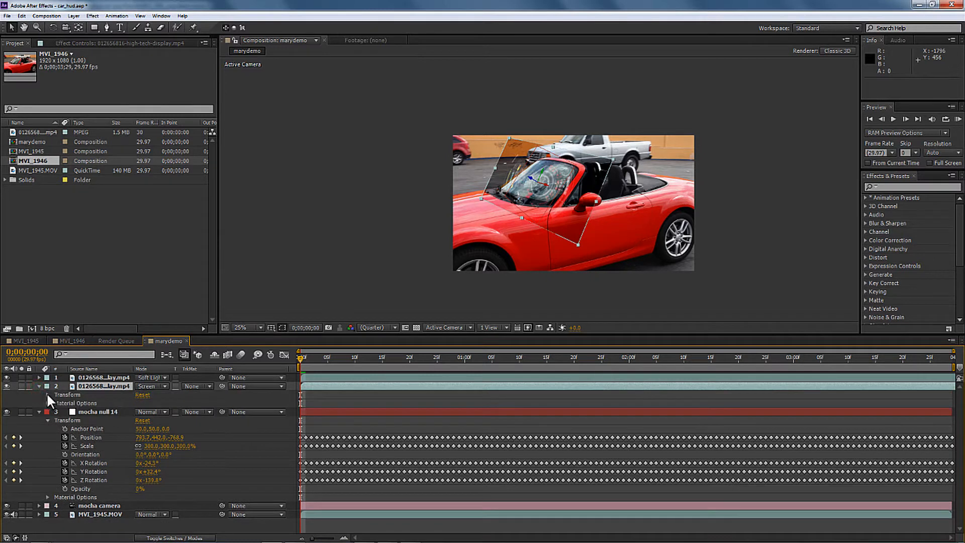
click(39, 377)
Set both display layers' Scale to 87%, X Rotation to -24°, Y Rotation to 29° and Z Rotation to 30°.
click(89, 377)
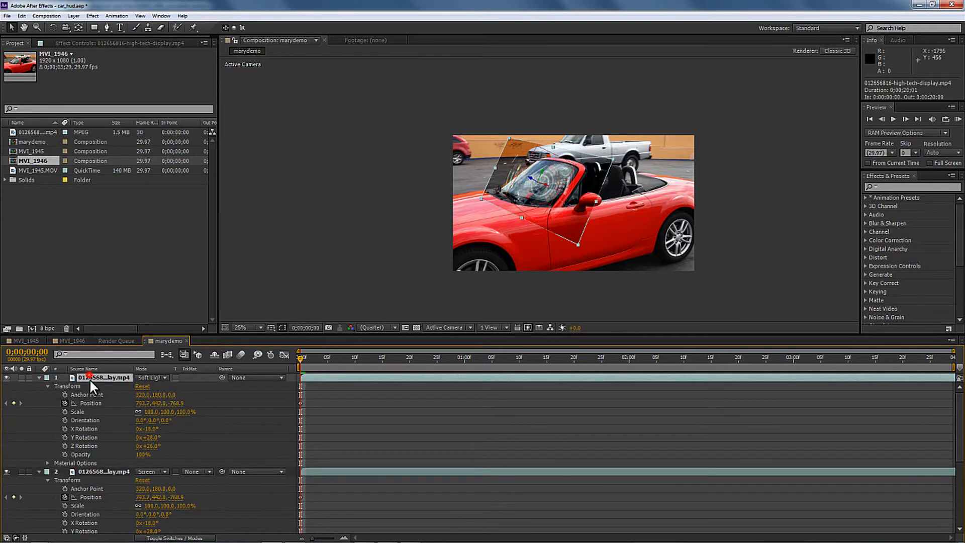
shift+click(98, 471)
mouse_move(153, 507)
mouse_down()
mouse_move(143, 505)
mouse_move(165, 518)
mouse_move(149, 530)
mouse_move(142, 521)
mouse_up()
scroll(960, 442, down, 4)
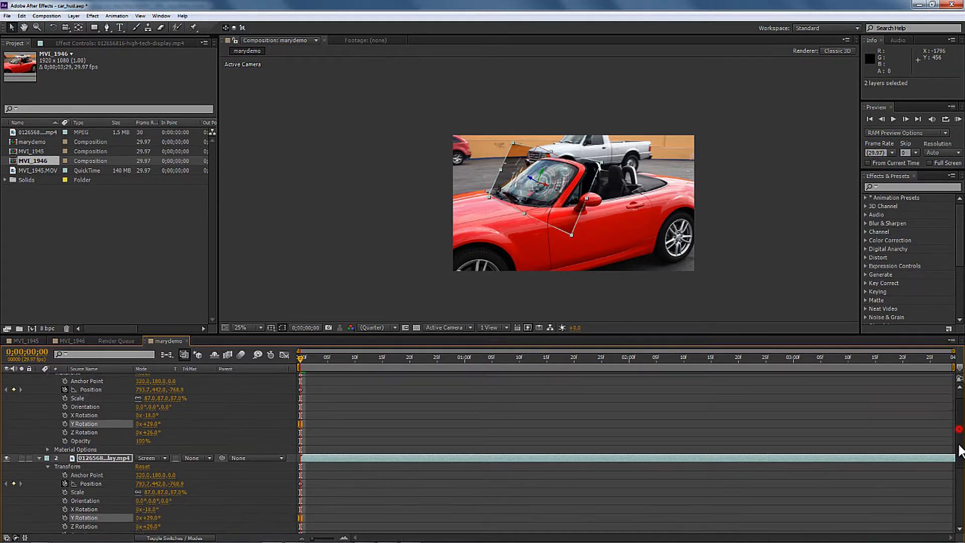
drag(151, 483, 149, 482)
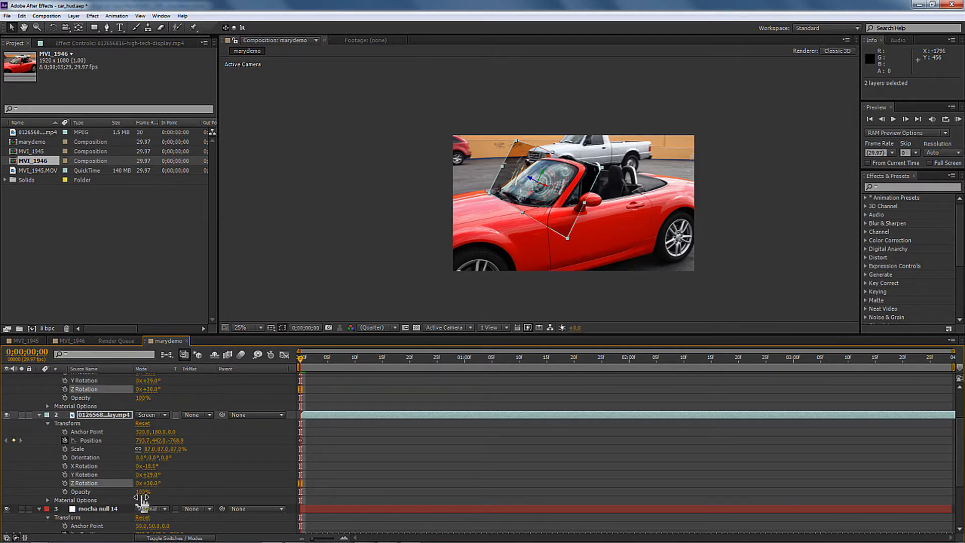
drag(153, 466, 159, 470)
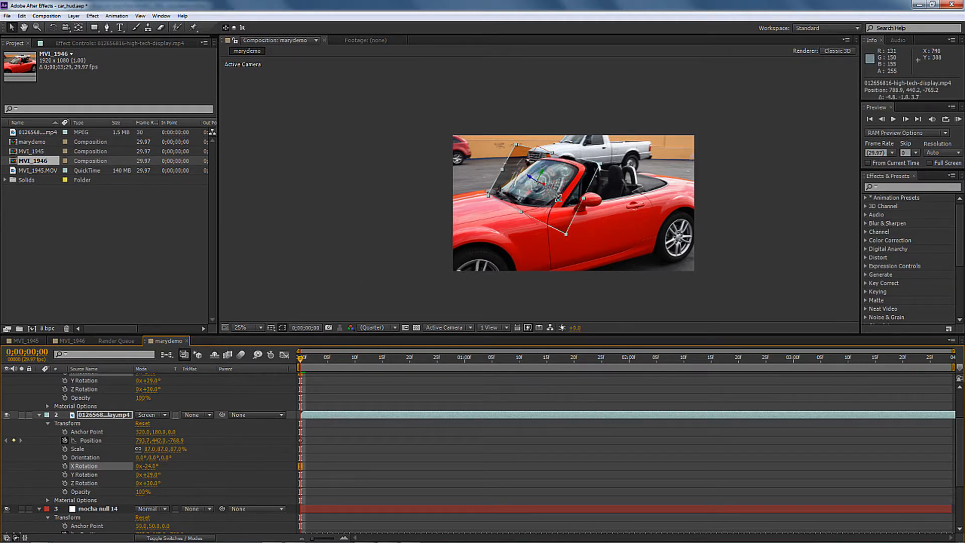
Move both display layers to Position 781.3, 437.3, -759.2 at the first frame and preview the composition.
drag(526, 200, 523, 198)
key(space)
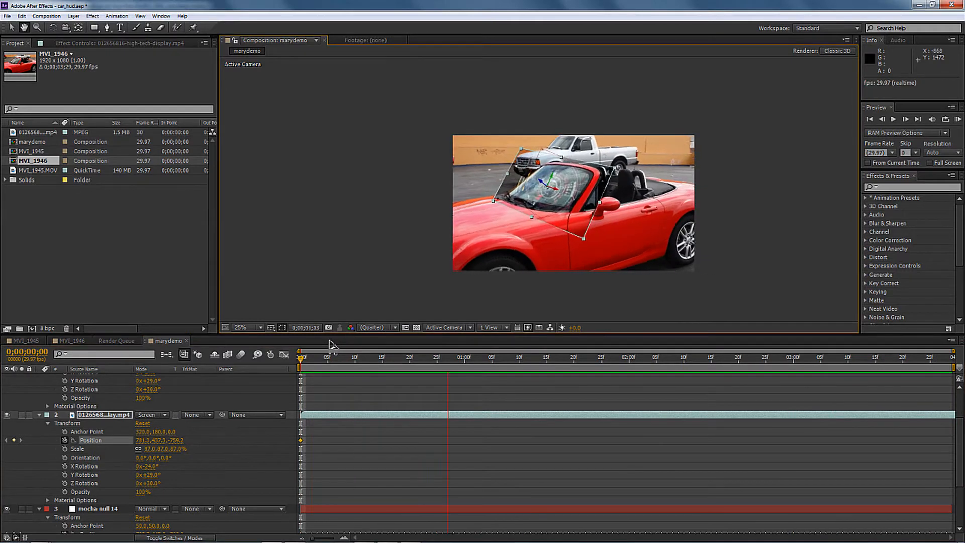
key(space)
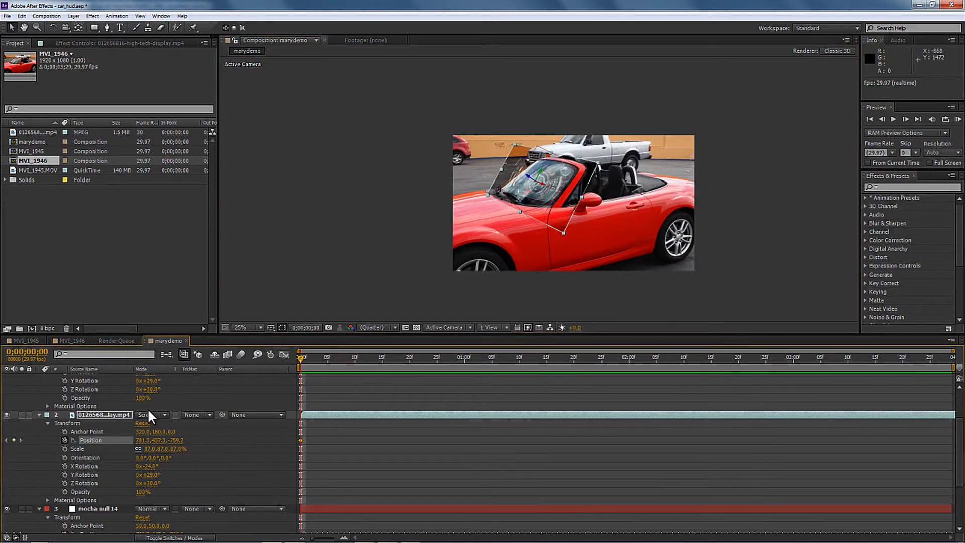
Set both display layers' Scale to 72%, X Rotation to -28°, Y Rotation to 209° and Z Rotation to -32°, and reposition them at frame 20.
scroll(958, 445, up, 3)
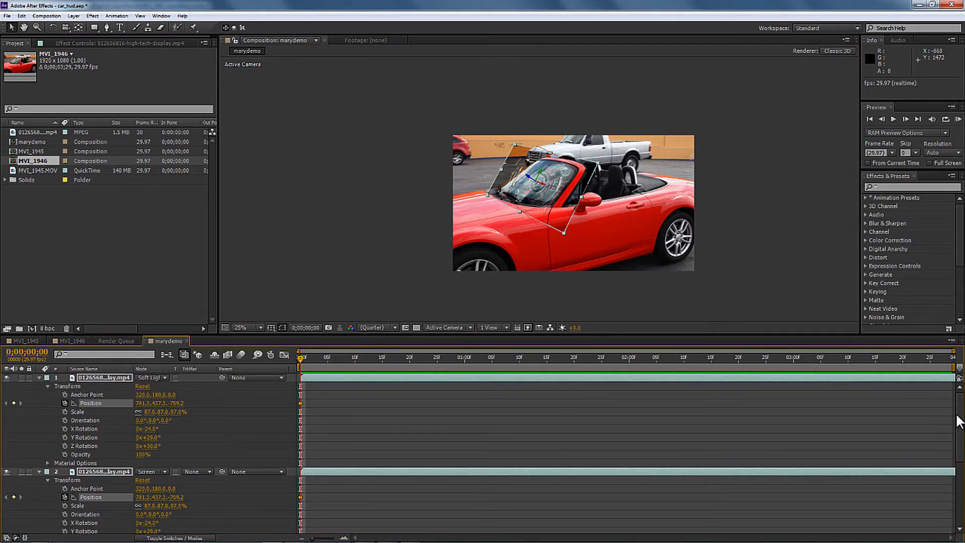
scroll(958, 421, down, 4)
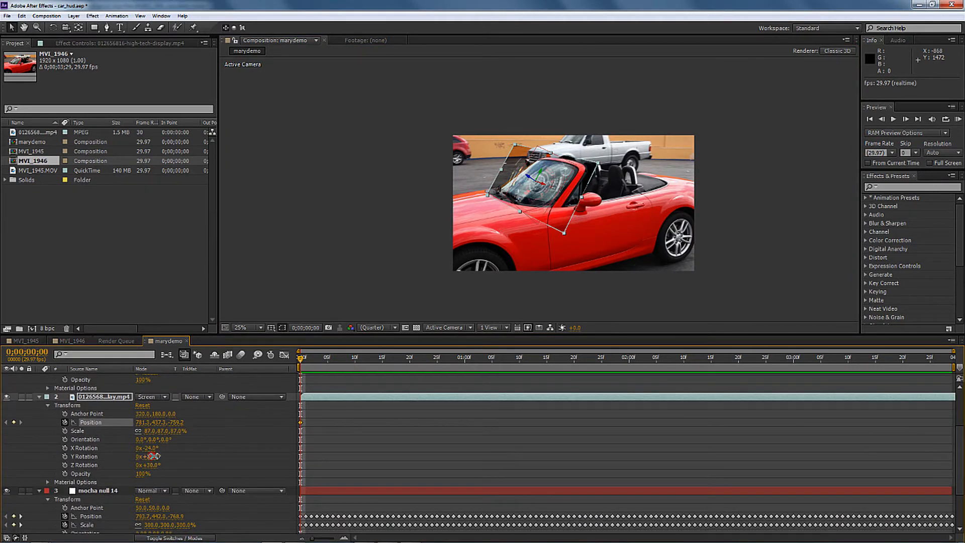
drag(152, 456, 238, 458)
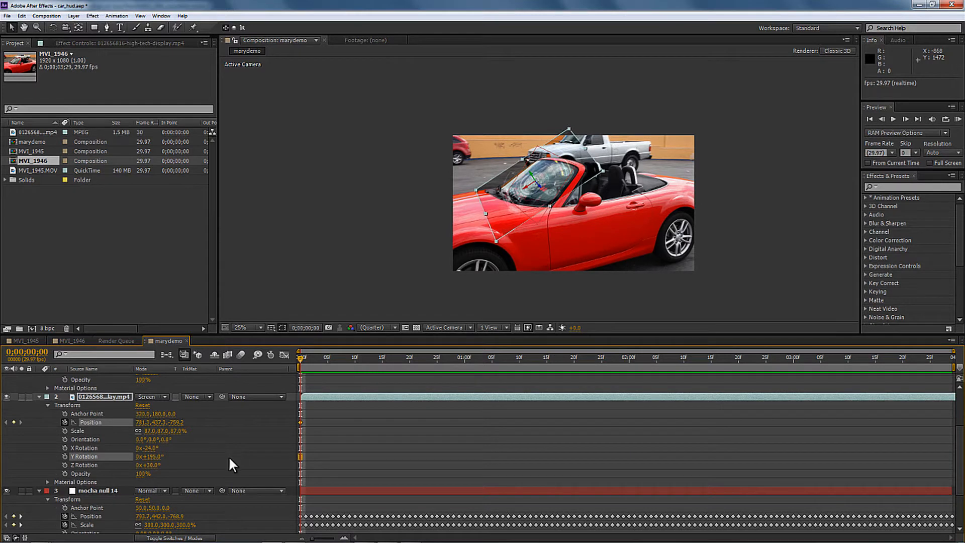
drag(154, 465, 119, 452)
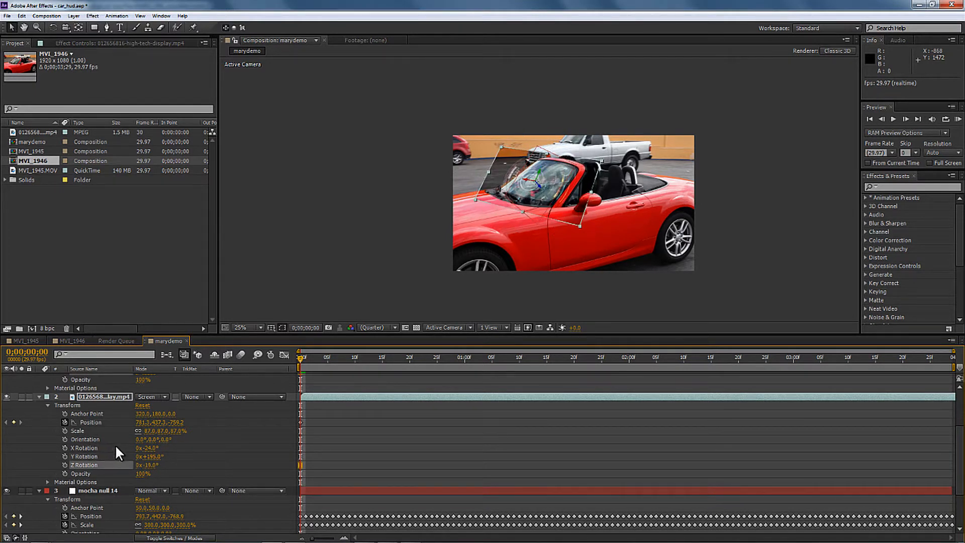
key(KP_0)
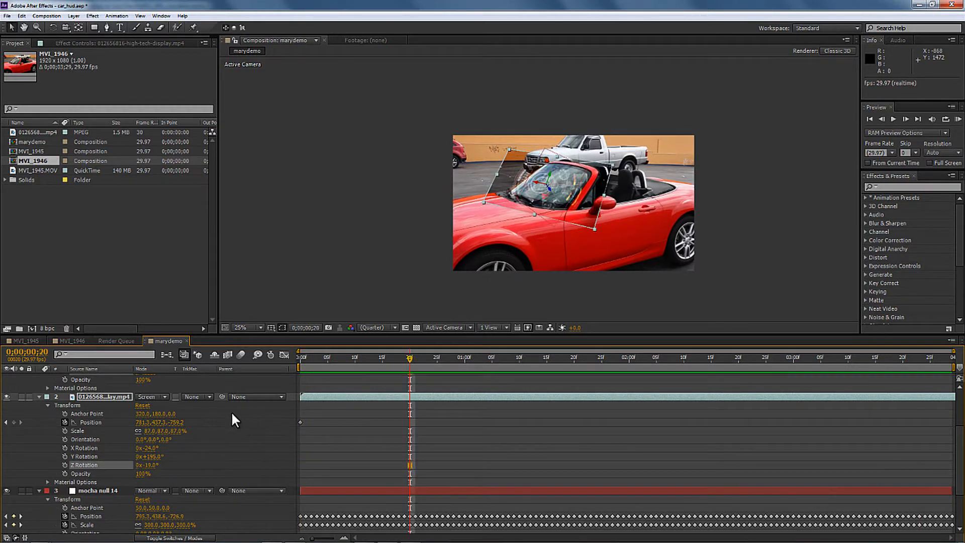
mouse_move(149, 469)
mouse_down()
mouse_move(157, 462)
mouse_move(138, 456)
mouse_up()
drag(550, 185, 533, 183)
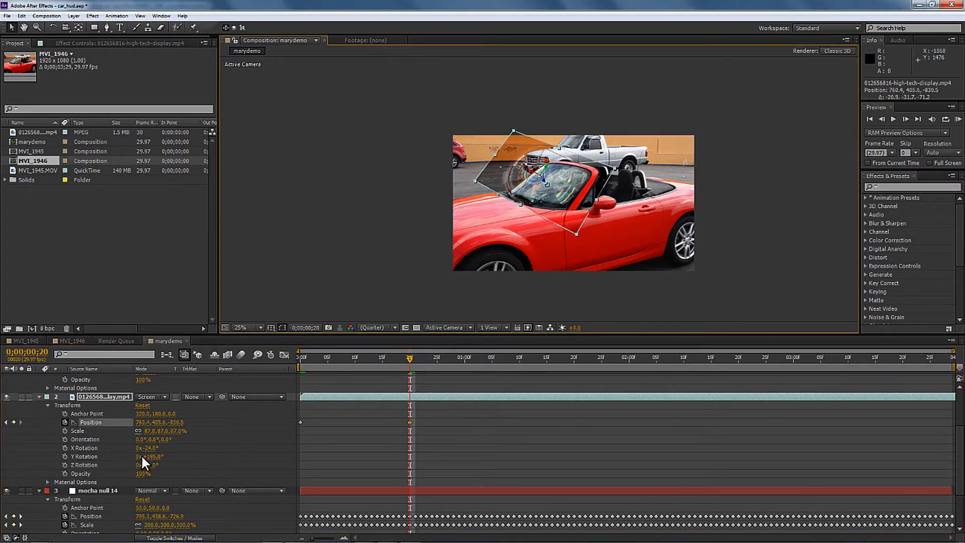
drag(150, 431, 159, 451)
drag(532, 172, 551, 177)
key(space)
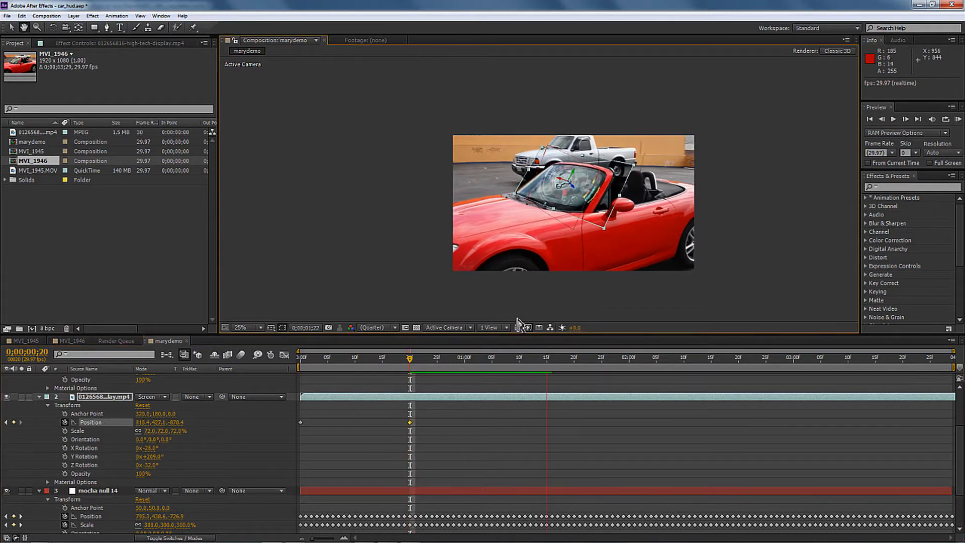
Reposition both display layers over the windshield at frame 15 and preview the motion.
key(space)
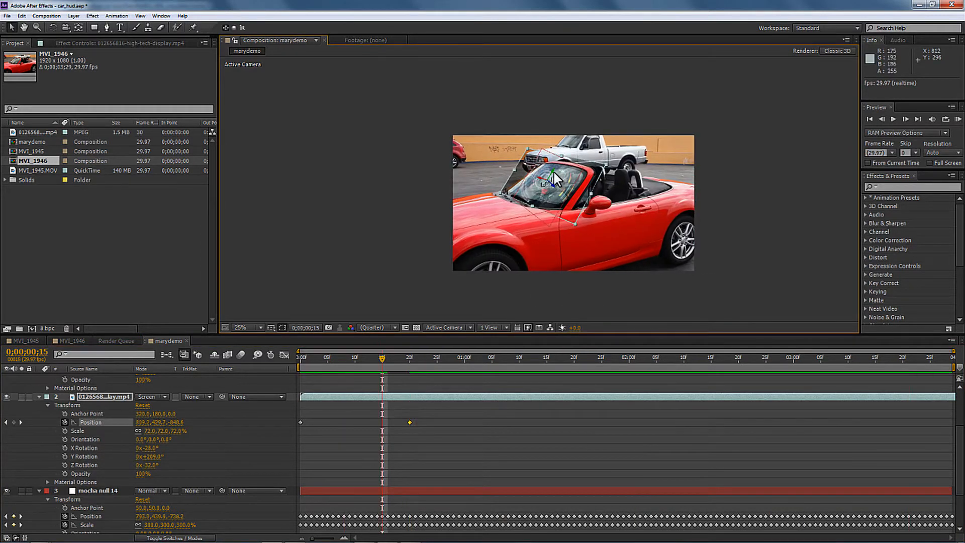
drag(553, 173, 516, 221)
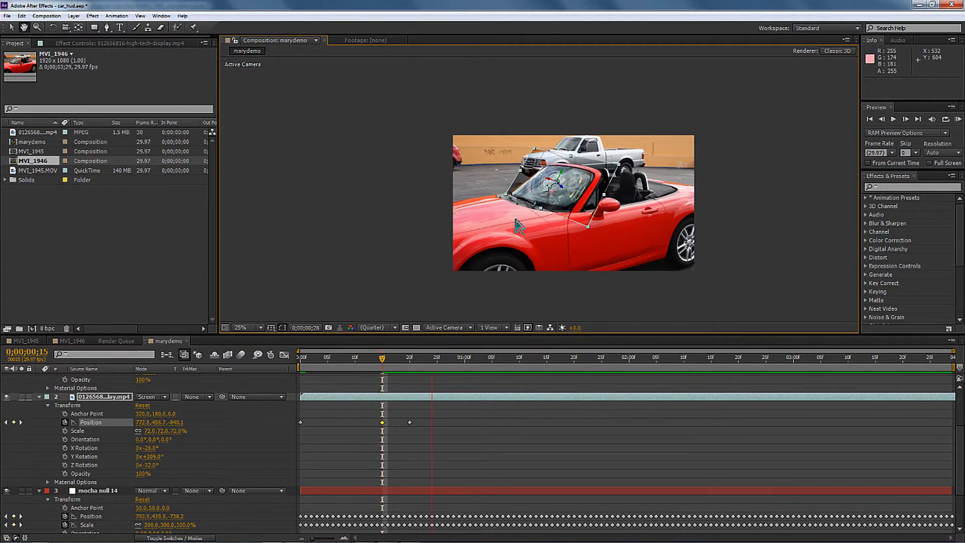
key(space)
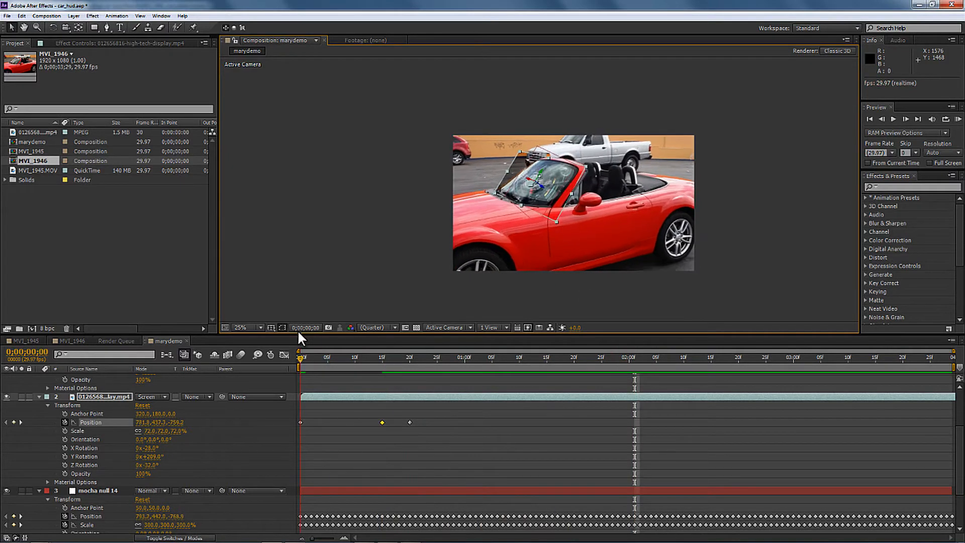
Delete the Screen display layer's Position keyframes at frames 15 and 20 and return to the first frame.
drag(298, 331, 360, 355)
drag(445, 413, 355, 425)
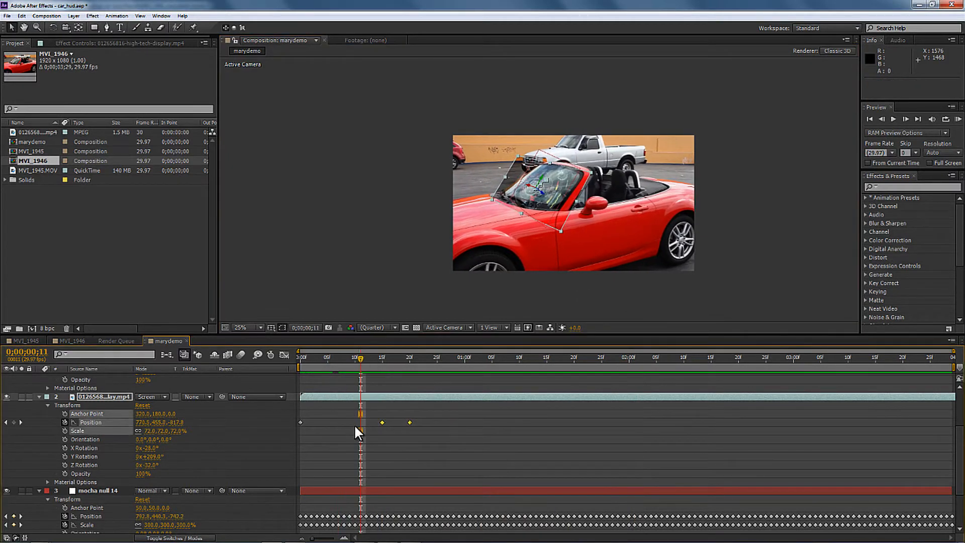
key(Delete)
drag(357, 357, 273, 347)
Move both display layers together to Position 785.2, 440.7, -752.9 at the first frame and preview the composition.
drag(540, 169, 527, 206)
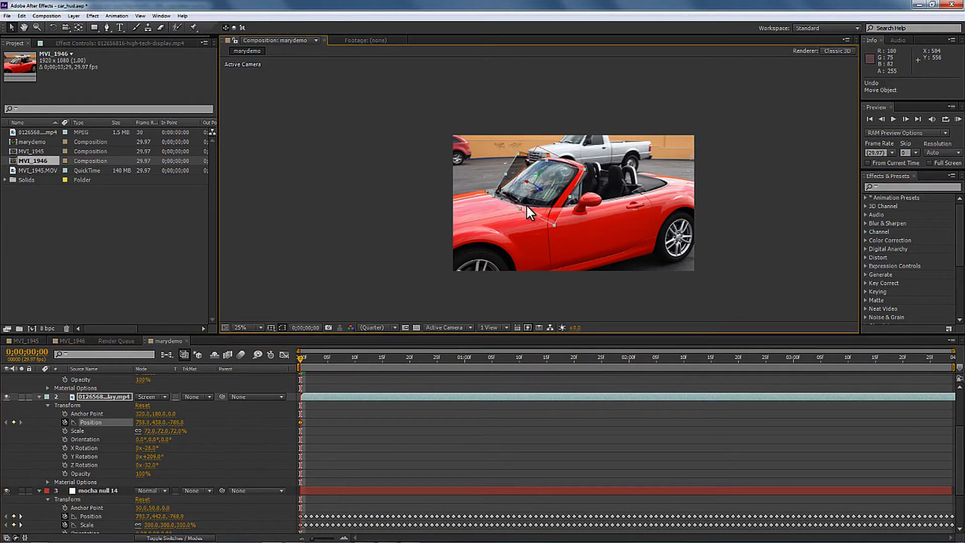
key(ctrl+z)
drag(958, 440, 959, 405)
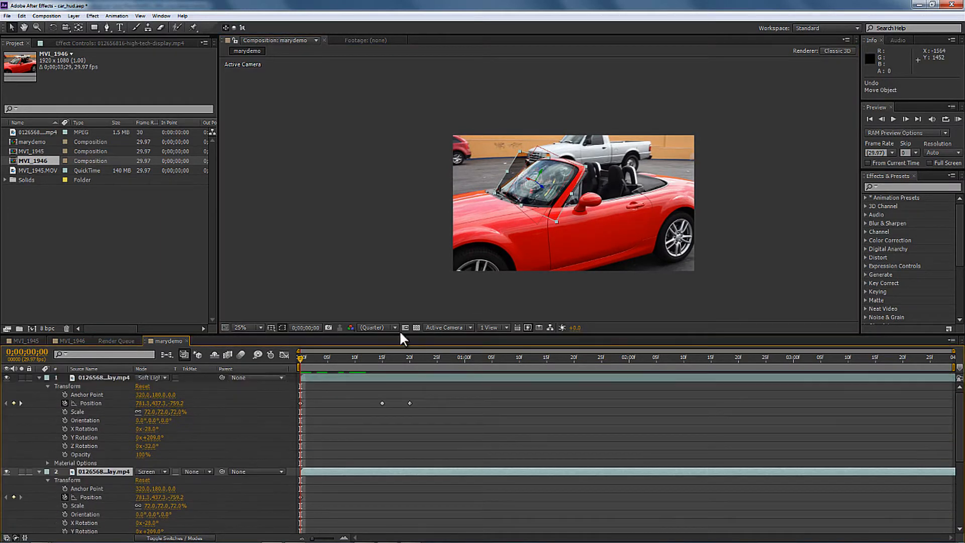
shift+click(92, 376)
drag(542, 191, 539, 186)
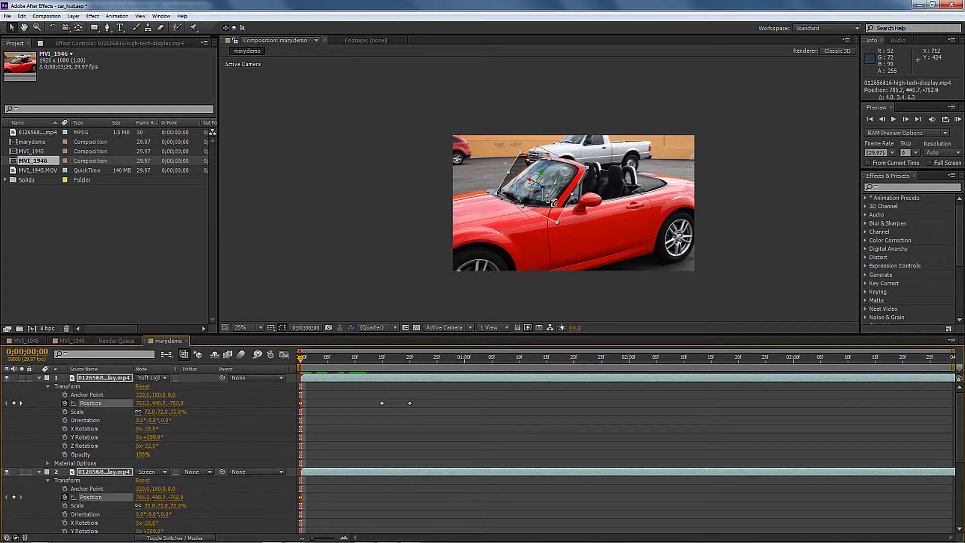
key(space)
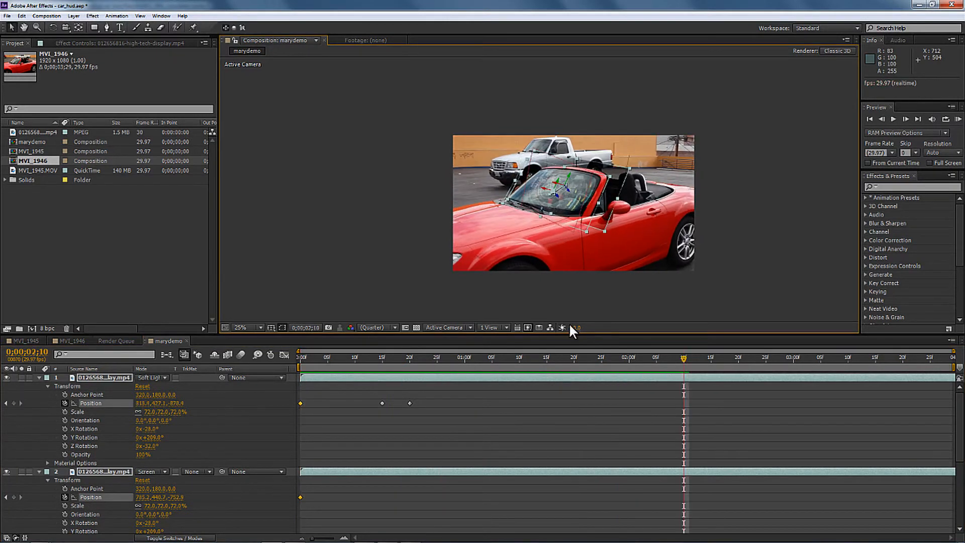
Delete the Soft Light display layer's Position keyframes at frames 15 and 20 and preview from the first frame.
drag(443, 418, 377, 395)
key(Delete)
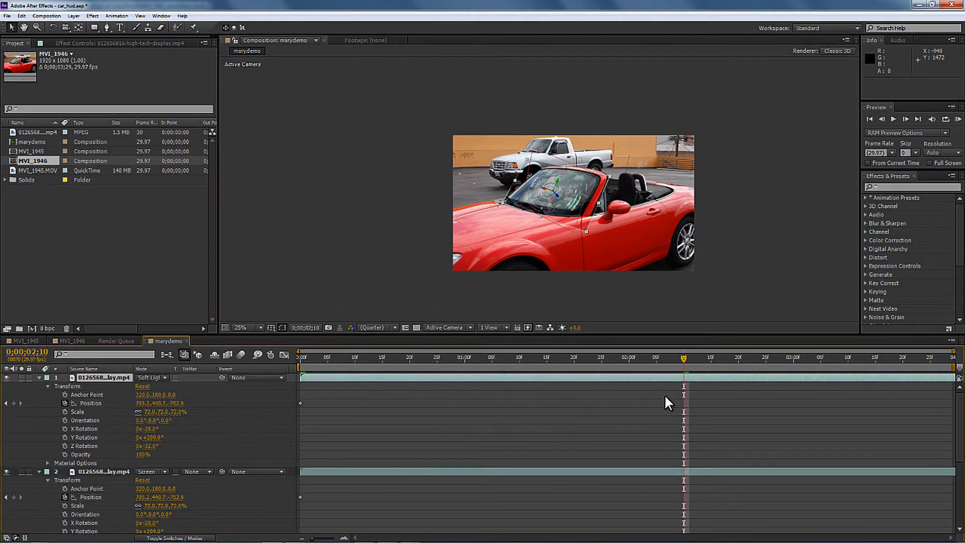
drag(682, 358, 261, 366)
key(space)
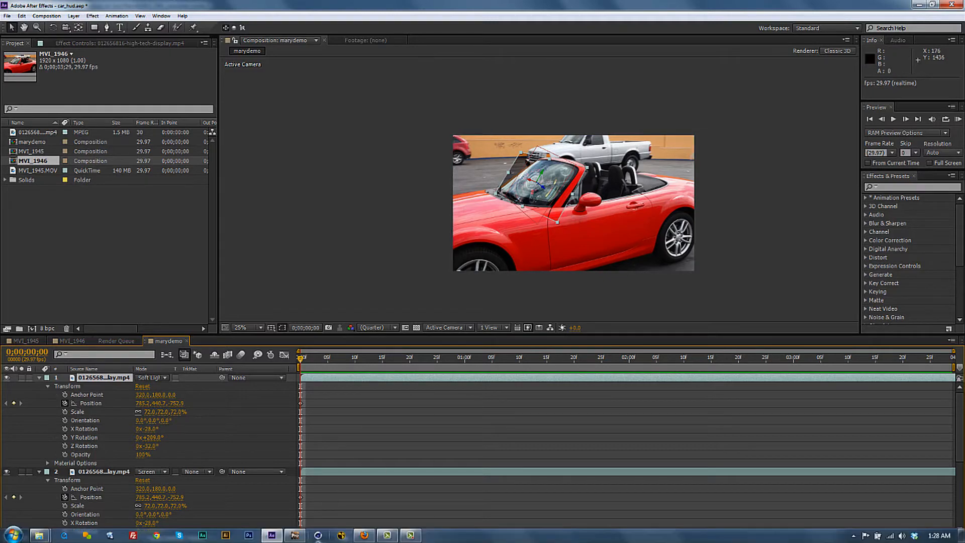
Switch to mocha Pro, then turn off processing for the three existing track layers, lock them and deselect them.
click(294, 535)
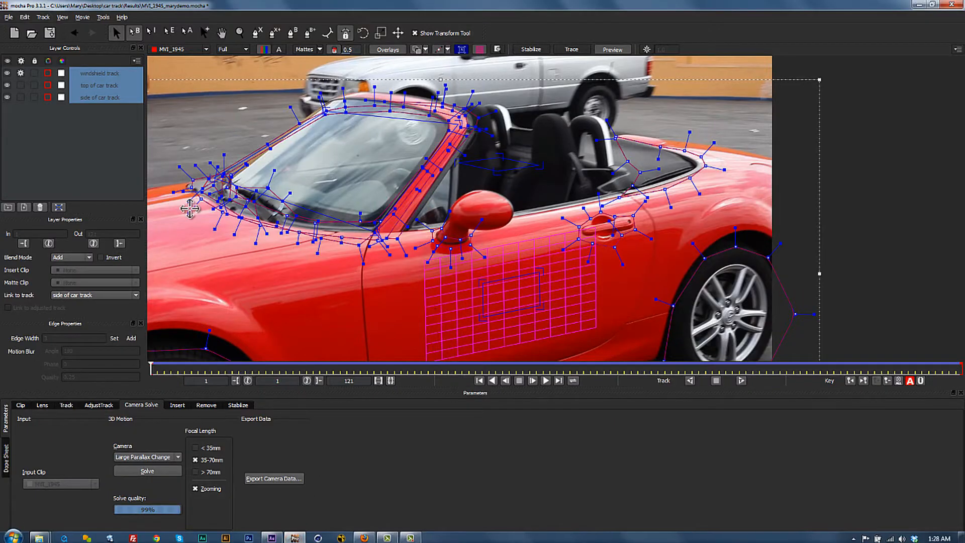
click(20, 72)
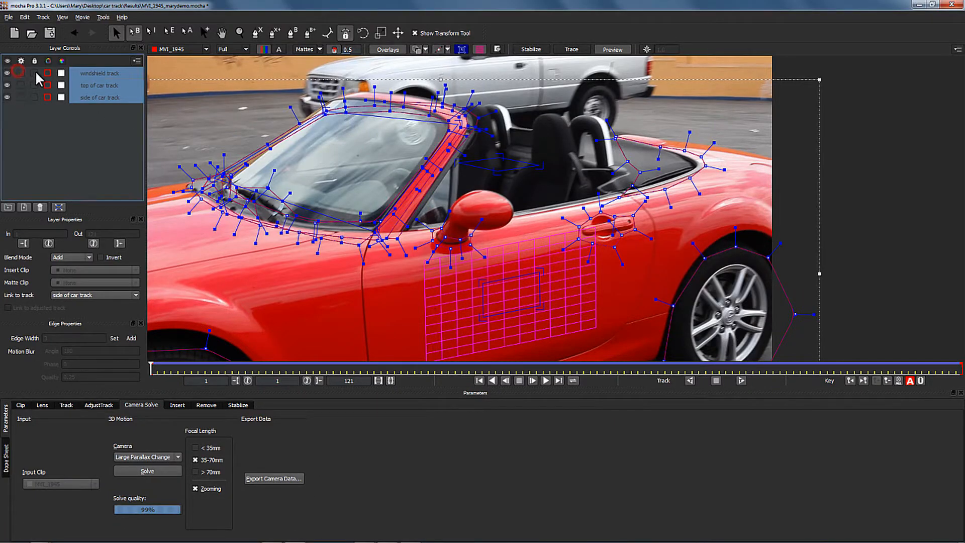
click(34, 72)
click(62, 146)
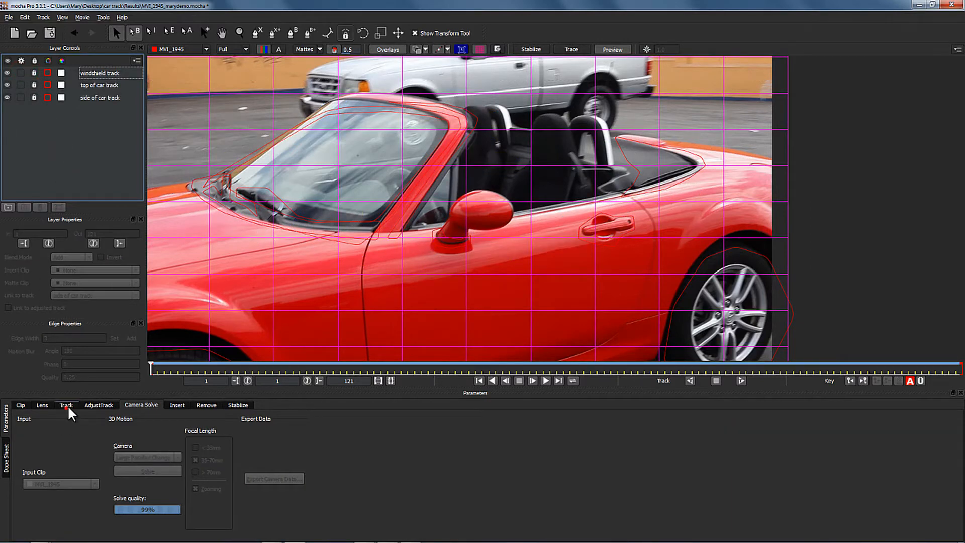
Bring up the Track parameters and hide the planar grid overlay on the footage, leaving no layer selected.
click(67, 405)
click(463, 49)
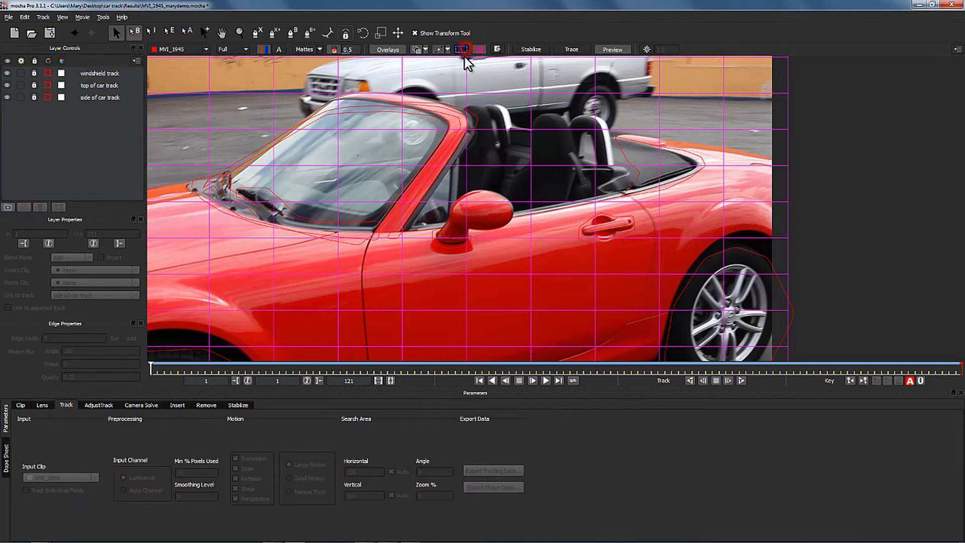
click(461, 49)
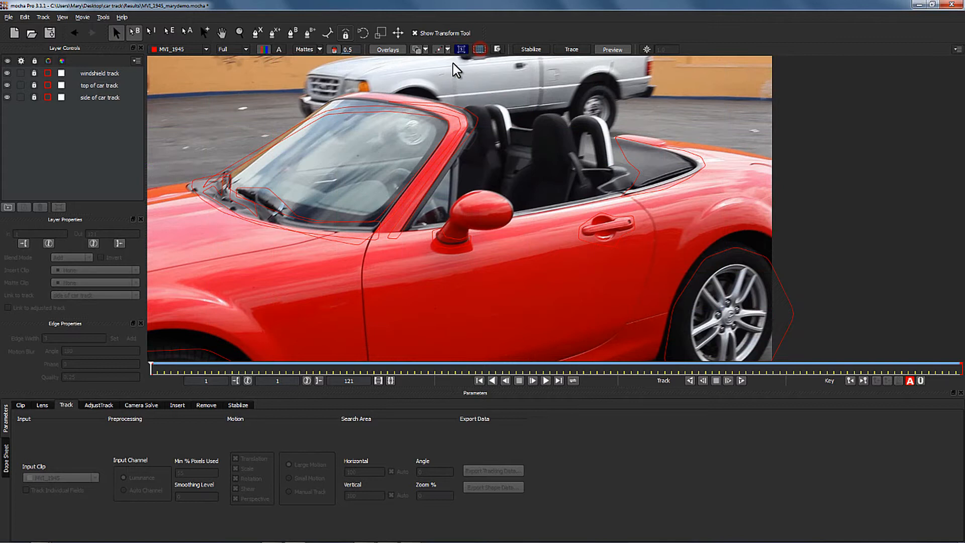
click(87, 137)
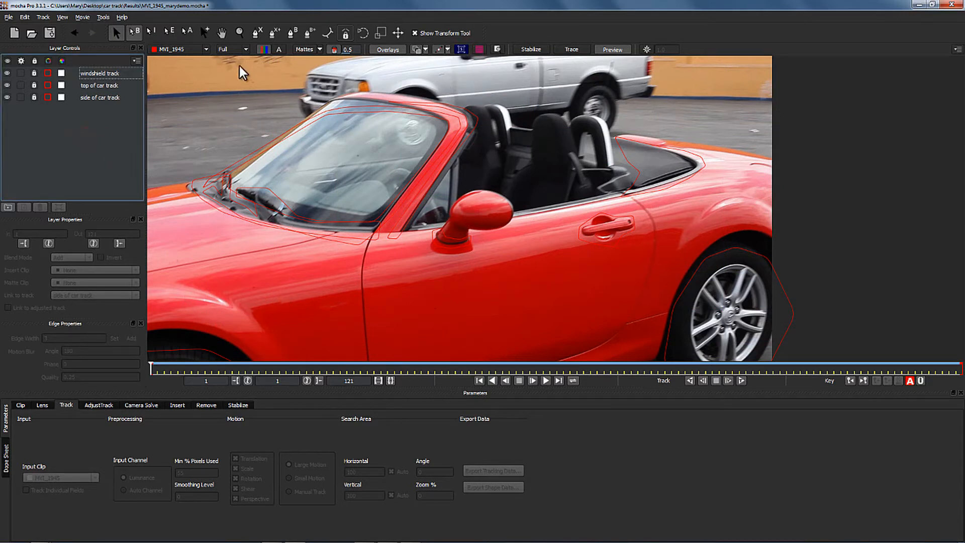
Draw a closed X-Spline around the wiper at the base of the windshield and adjust its control points.
click(257, 33)
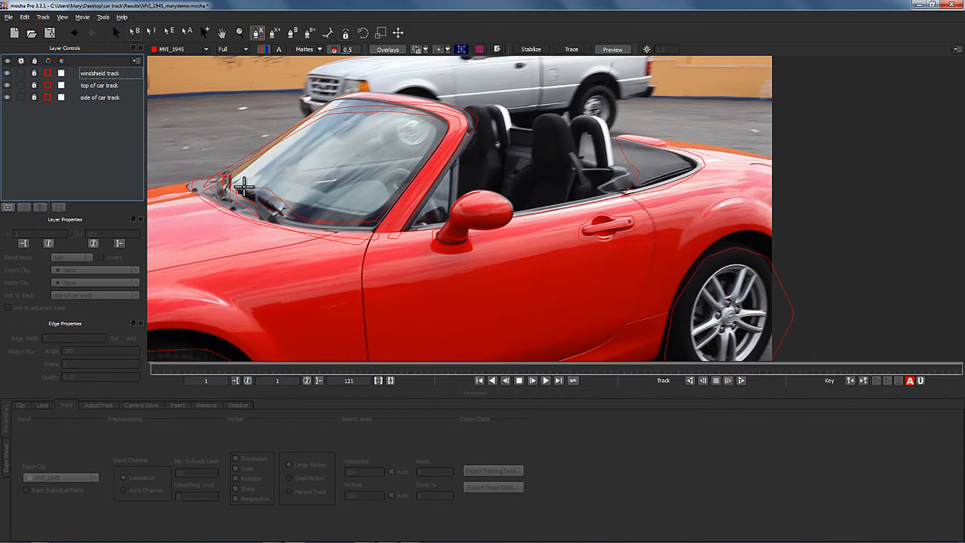
click(237, 189)
click(258, 191)
click(273, 204)
click(287, 217)
click(263, 204)
click(280, 223)
click(283, 228)
click(262, 220)
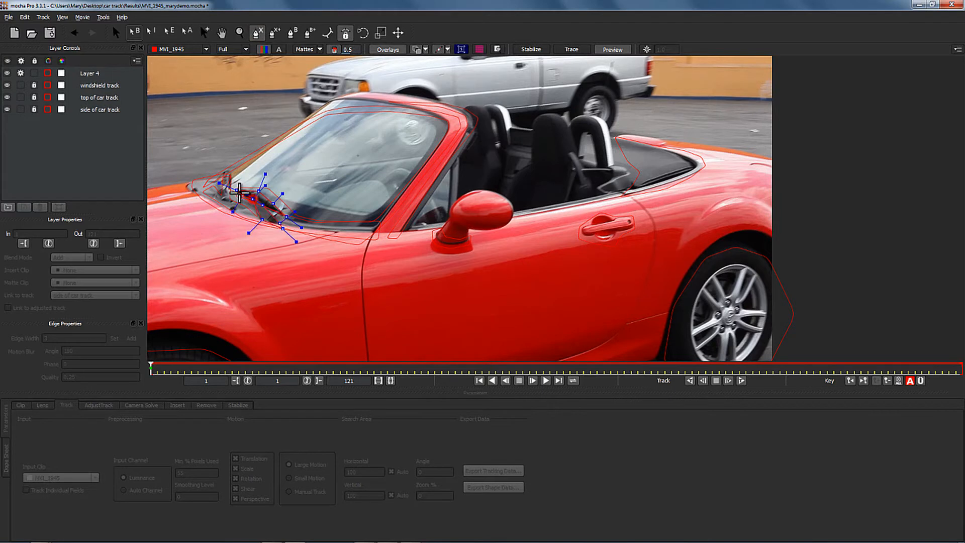
right_click(239, 191)
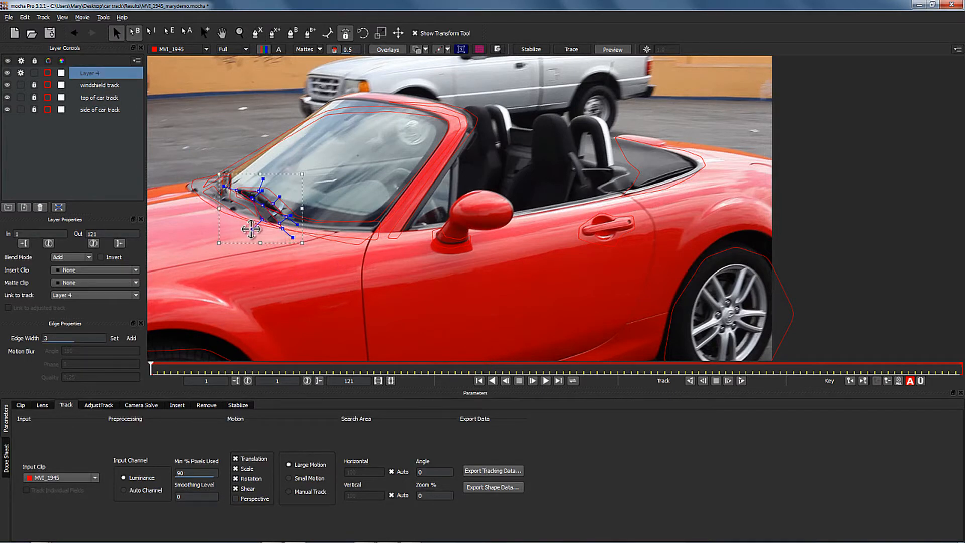
drag(251, 229, 246, 236)
drag(233, 190, 227, 186)
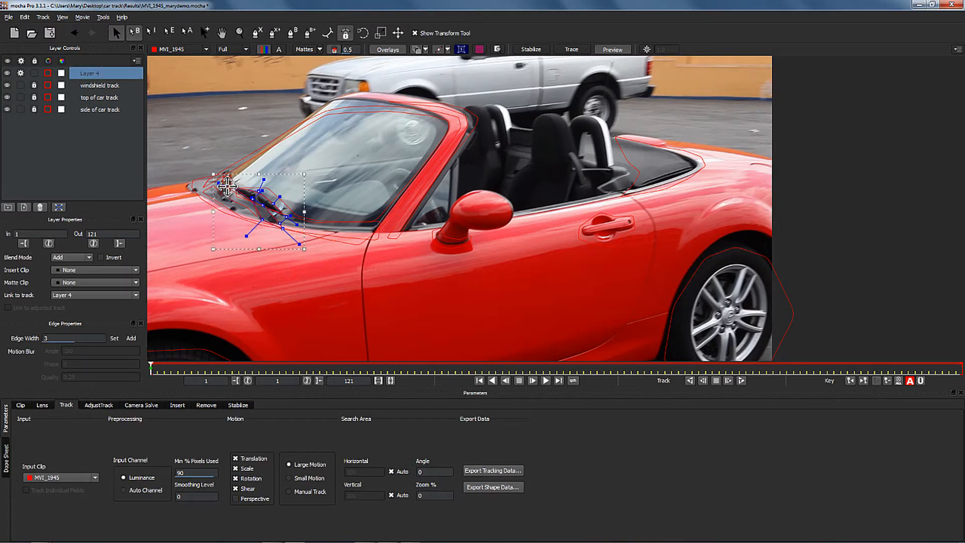
Rename the wiper shape layer as wipers and link it to the windshield track.
drag(297, 225, 300, 228)
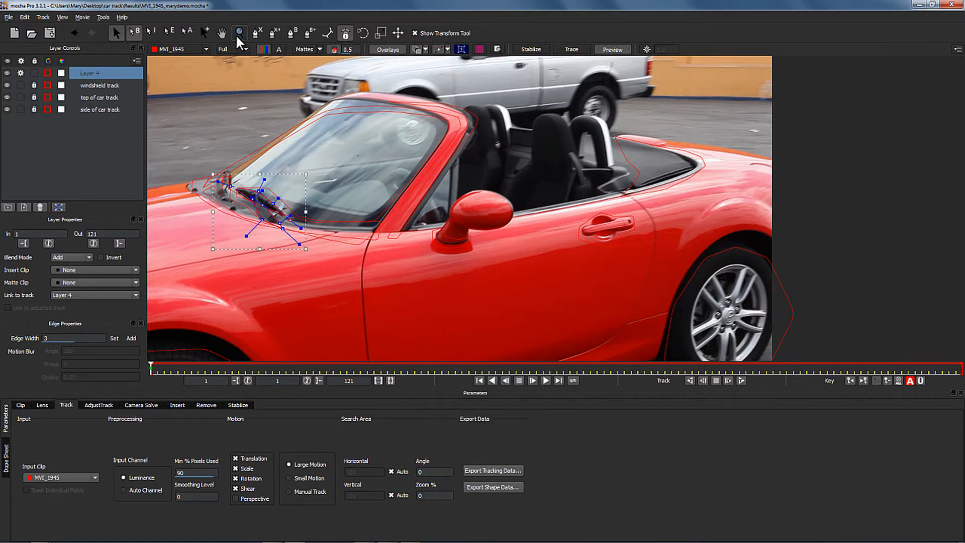
text(wipers)
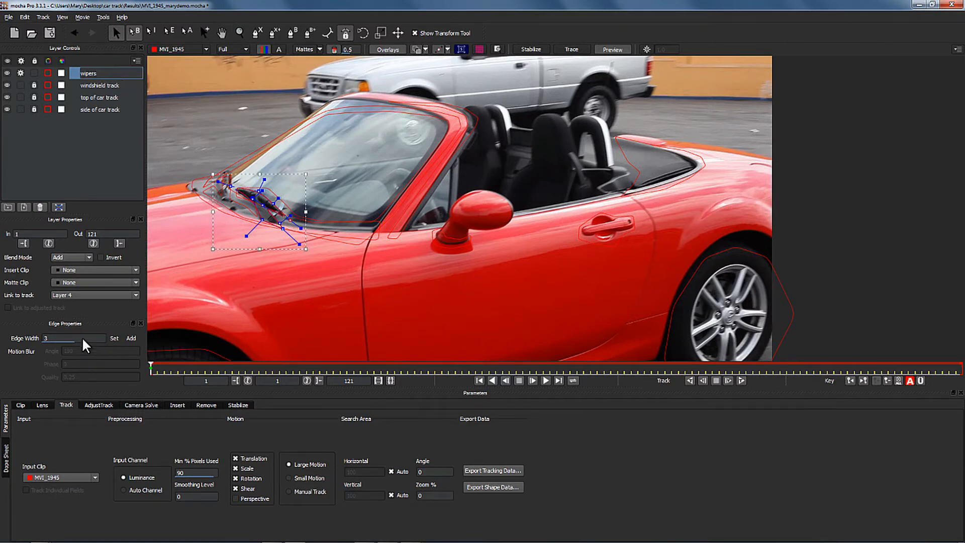
click(92, 290)
click(92, 291)
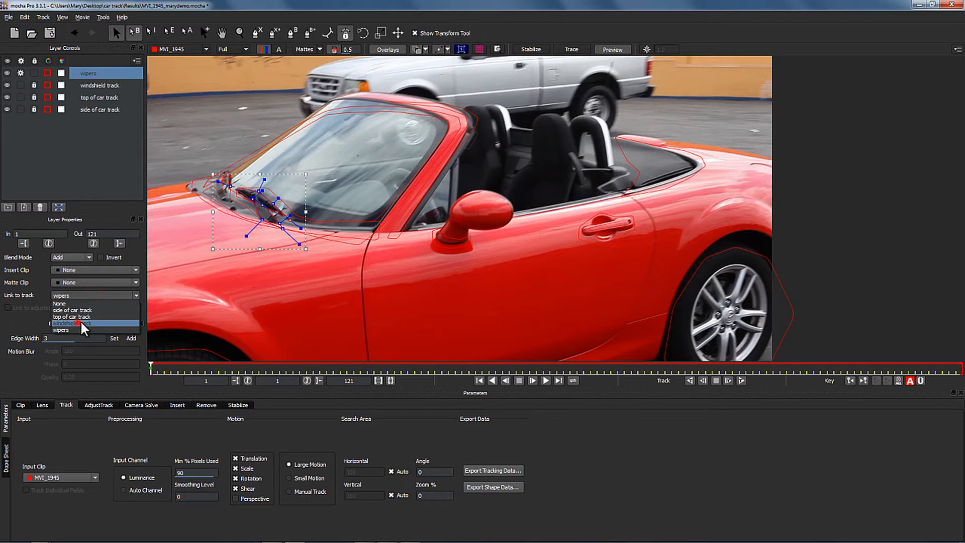
click(79, 320)
Go to frame 121 and hide the windshield track, top of car track and side of car track layers.
drag(153, 366, 958, 366)
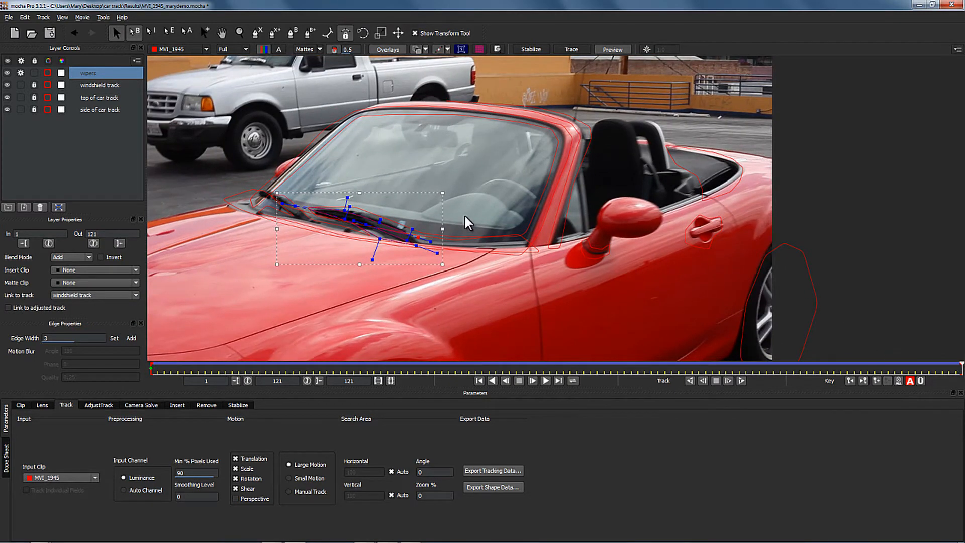
click(8, 85)
click(6, 97)
click(6, 109)
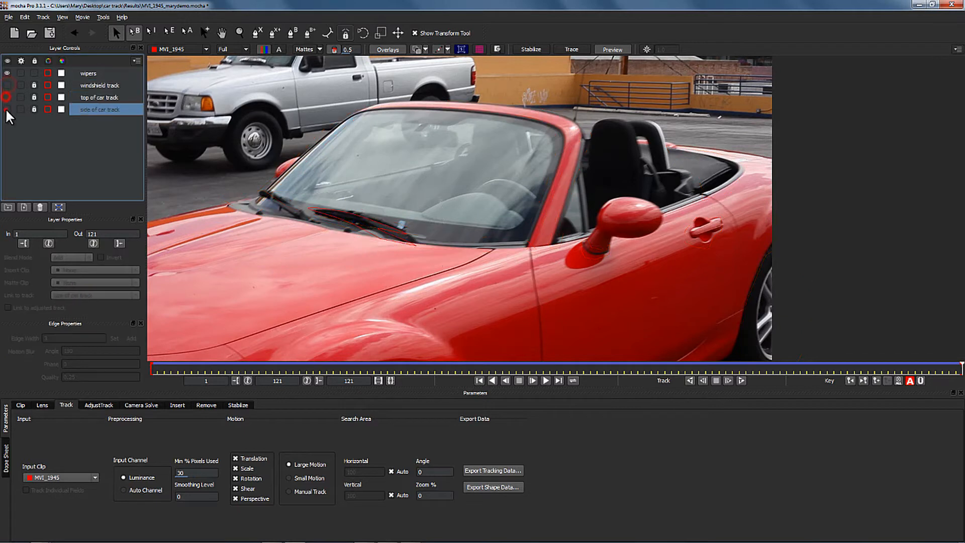
Reposition the wipers layer's spline points to fit the near wiper at frame 121, then refine a point at frame 1.
click(381, 228)
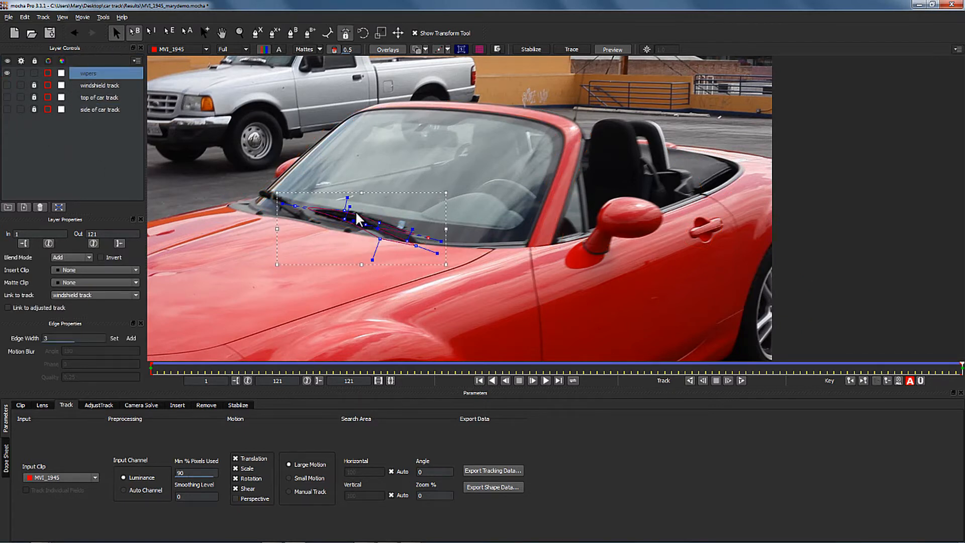
drag(345, 210, 357, 211)
mouse_move(416, 246)
mouse_down()
mouse_move(425, 244)
mouse_move(414, 236)
mouse_up()
drag(379, 239, 403, 242)
drag(345, 219, 354, 221)
drag(295, 206, 292, 208)
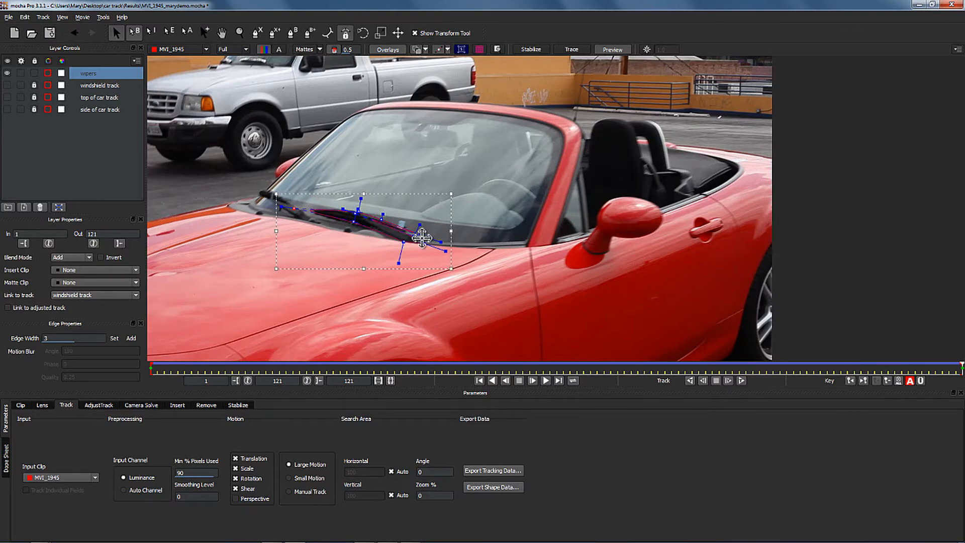
drag(953, 370, 113, 332)
drag(230, 187, 227, 189)
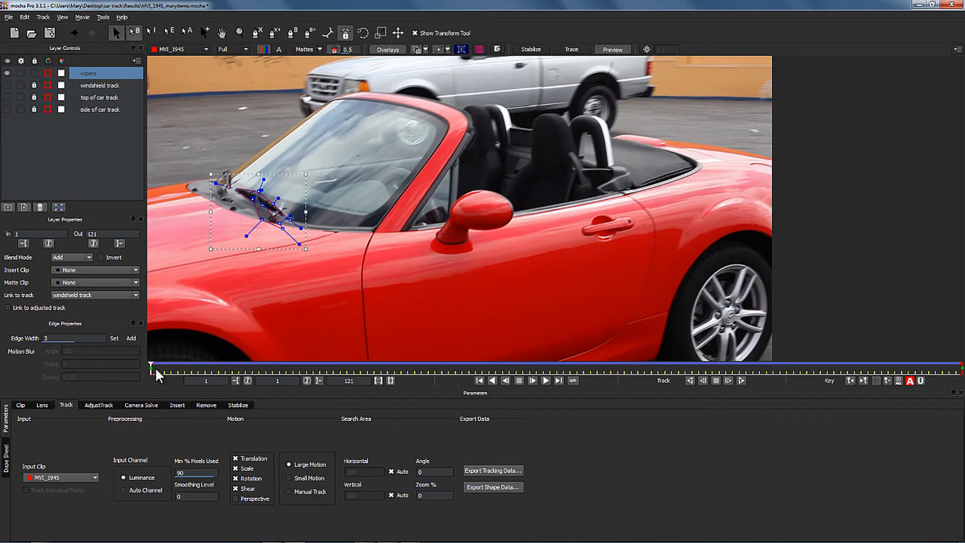
At frame 121, add a second closed X-Spline to the wipers layer around the far wiper.
drag(154, 368, 960, 317)
click(274, 33)
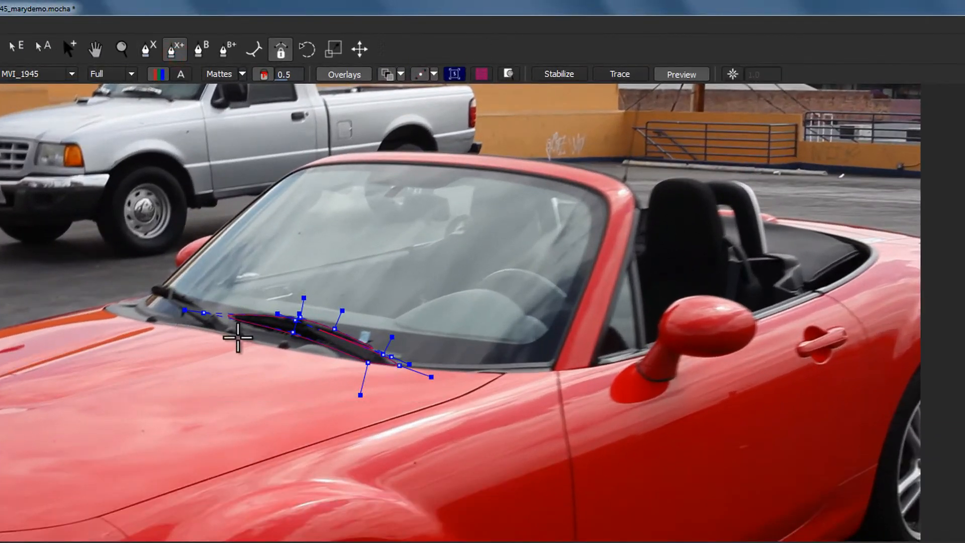
click(320, 226)
click(301, 211)
click(286, 203)
click(276, 193)
click(152, 282)
click(149, 294)
click(166, 300)
click(175, 306)
click(212, 328)
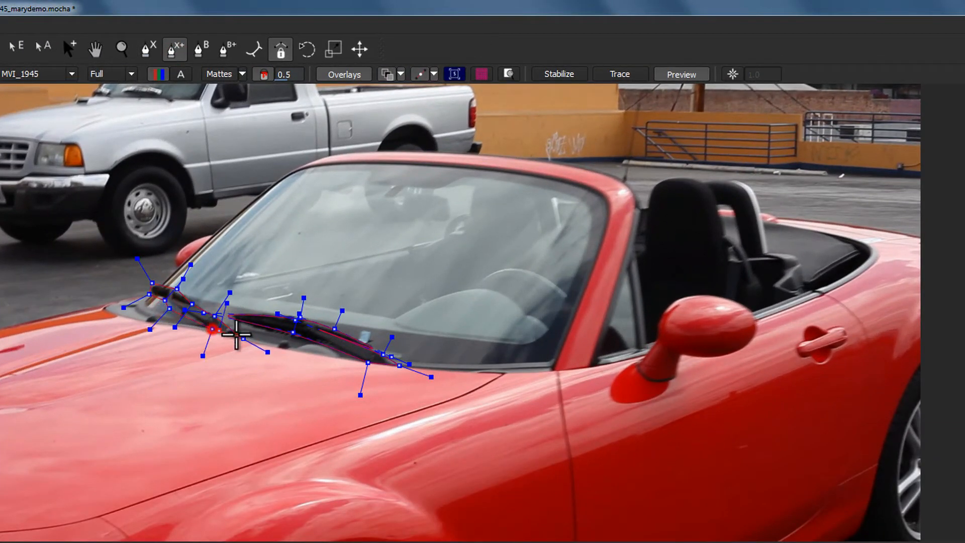
right_click(238, 334)
Reshape the far wiper's spline at frame 1 by moving its points to fit the wiper's outline.
drag(66, 231, 186, 271)
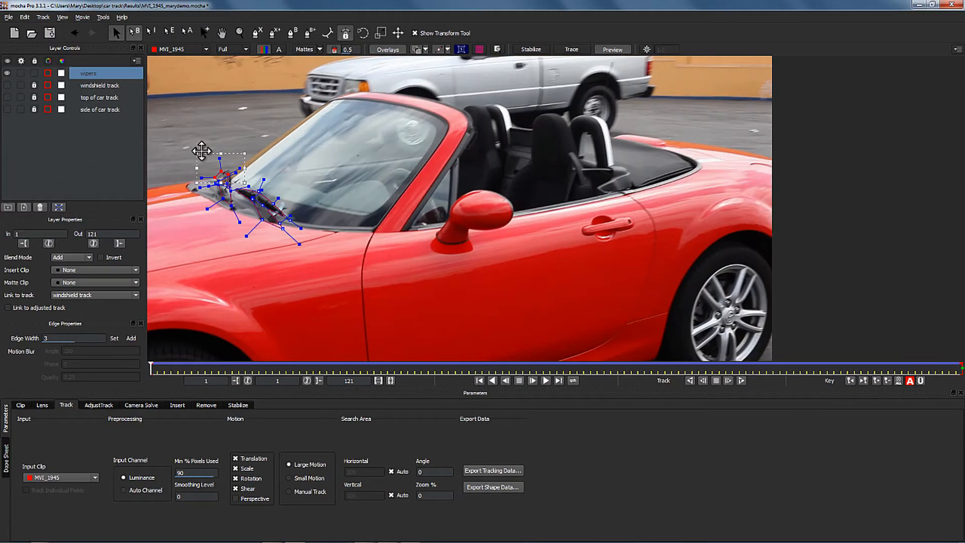
key(z)
click(239, 103)
drag(239, 103, 271, 103)
key(x)
drag(211, 181, 293, 194)
click(116, 32)
click(261, 150)
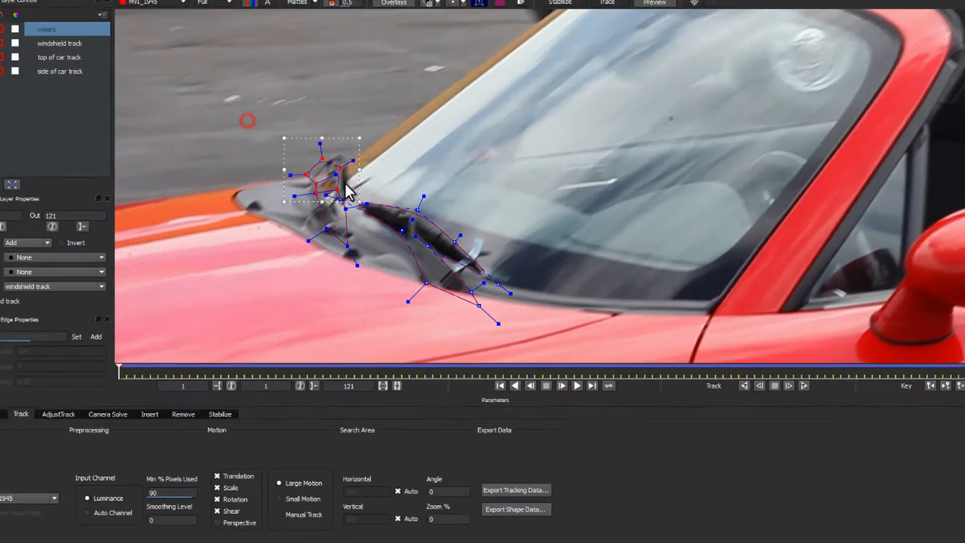
click(412, 189)
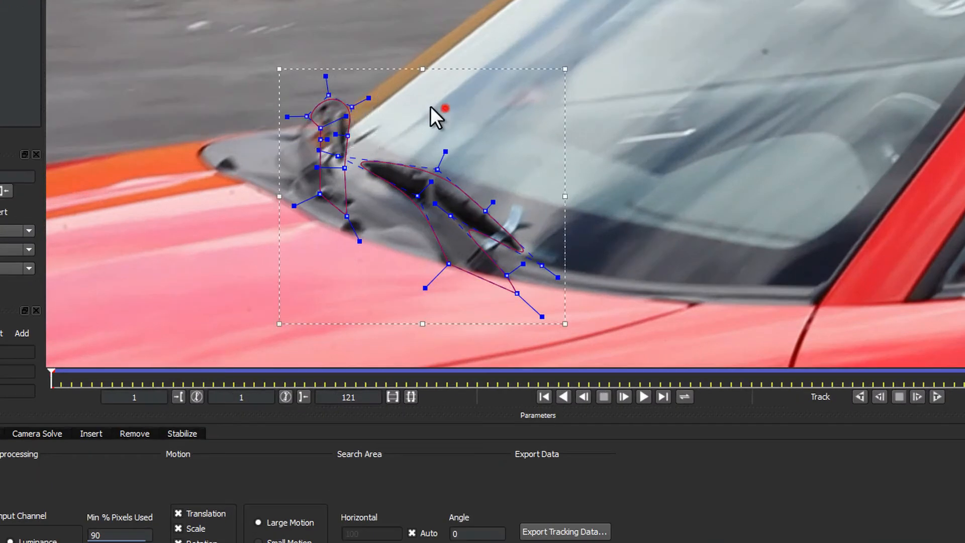
drag(351, 107, 347, 108)
drag(321, 127, 329, 126)
drag(306, 116, 316, 113)
drag(321, 140, 332, 138)
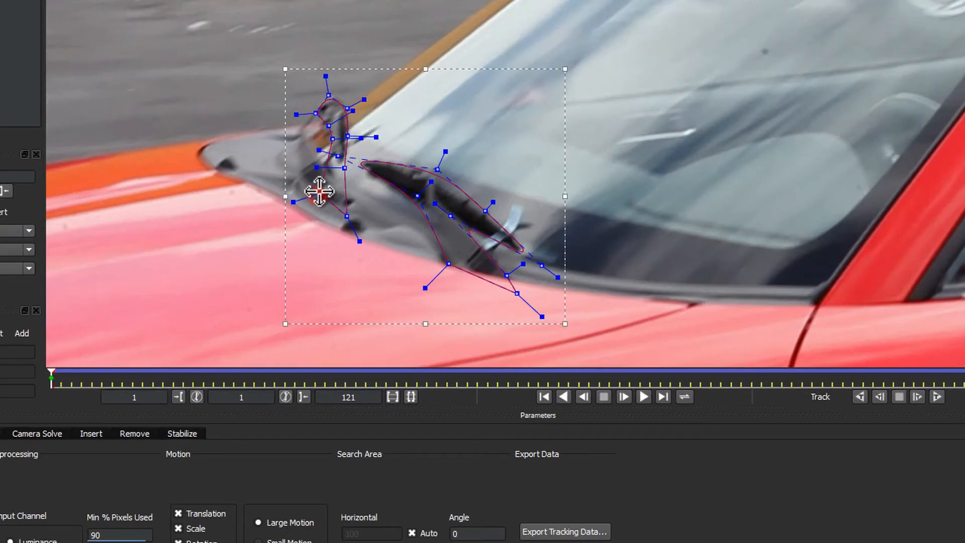
drag(319, 194, 322, 190)
Move the far wiper spline's control points to match the wiper at frame 67.
drag(75, 382, 719, 378)
drag(417, 181, 406, 184)
drag(433, 213, 430, 213)
drag(461, 242, 459, 246)
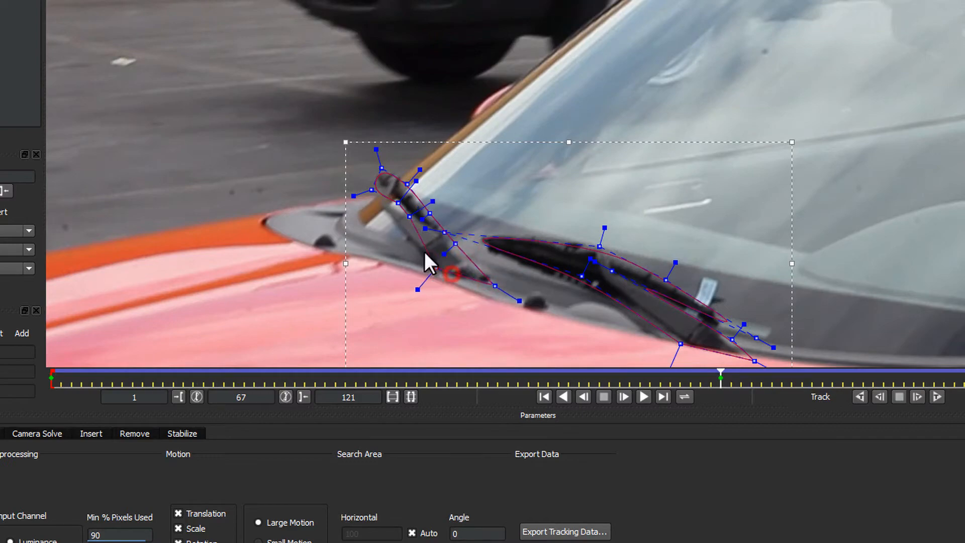
drag(398, 203, 382, 204)
drag(382, 169, 381, 168)
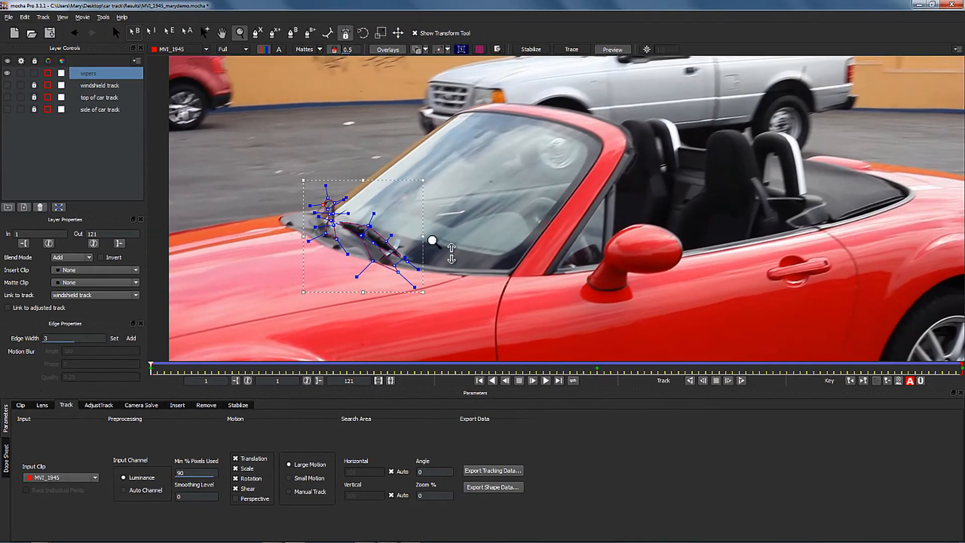
With no layer selected, draw a closed X-Spline on a new layer around the whole windshield at frame 121 and adjust its control points.
click(66, 142)
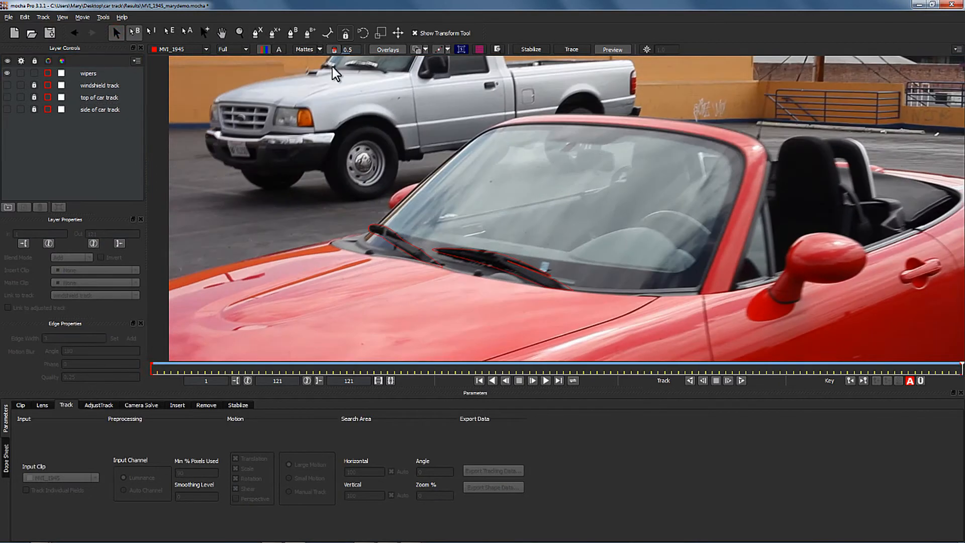
key(ctrl+l)
click(699, 294)
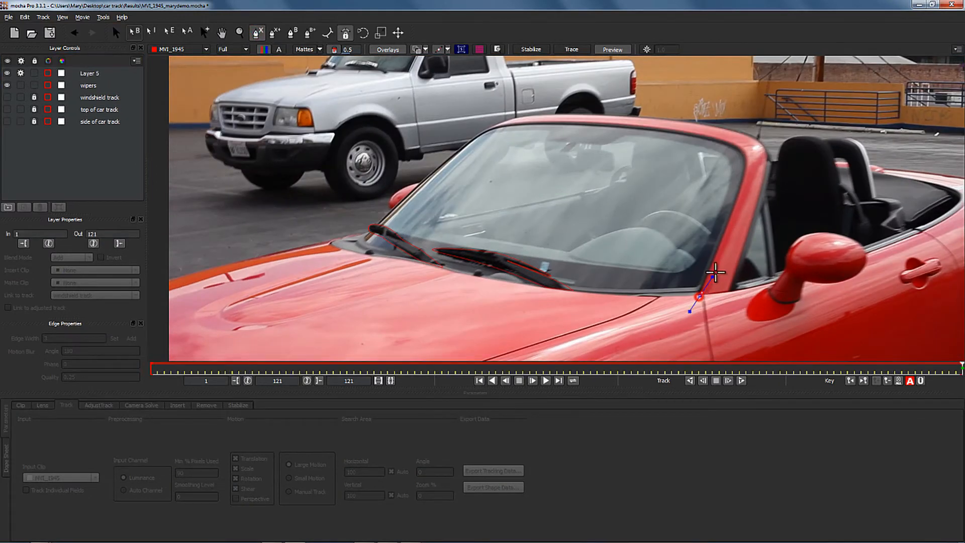
click(738, 166)
click(742, 153)
click(728, 145)
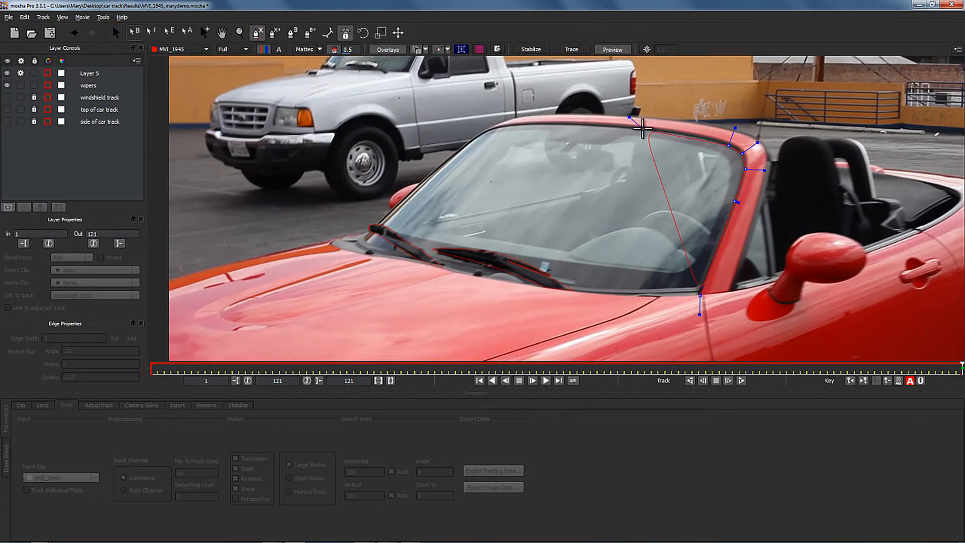
click(643, 130)
click(500, 126)
click(479, 134)
click(469, 142)
click(363, 236)
right_click(367, 245)
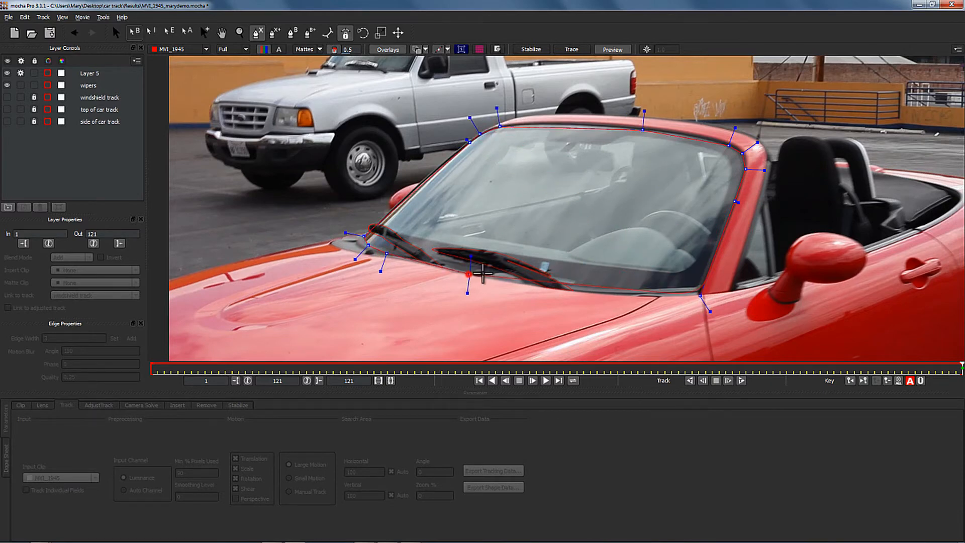
key(s)
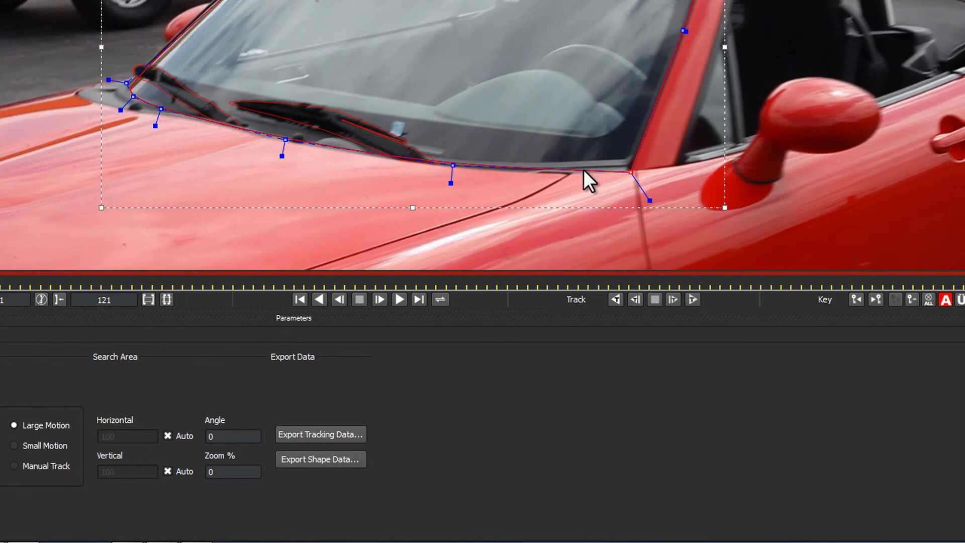
drag(108, 80, 93, 77)
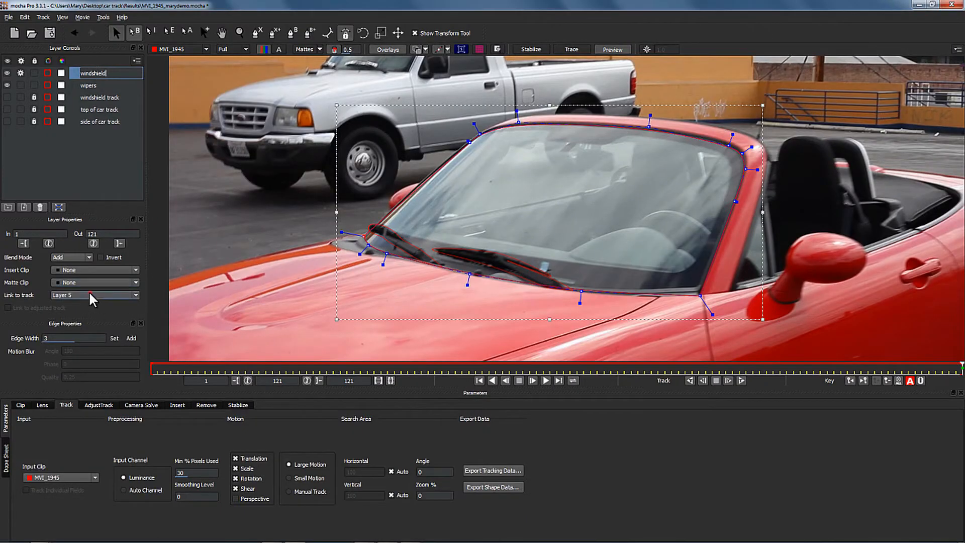
Rename the new shape layer as windshield and link it to the windshield track.
key(Return)
click(86, 291)
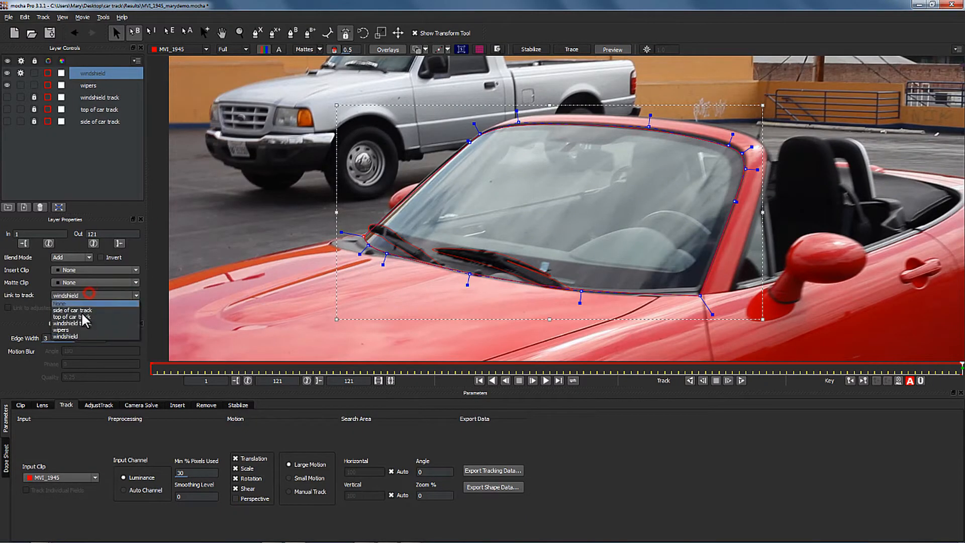
click(76, 322)
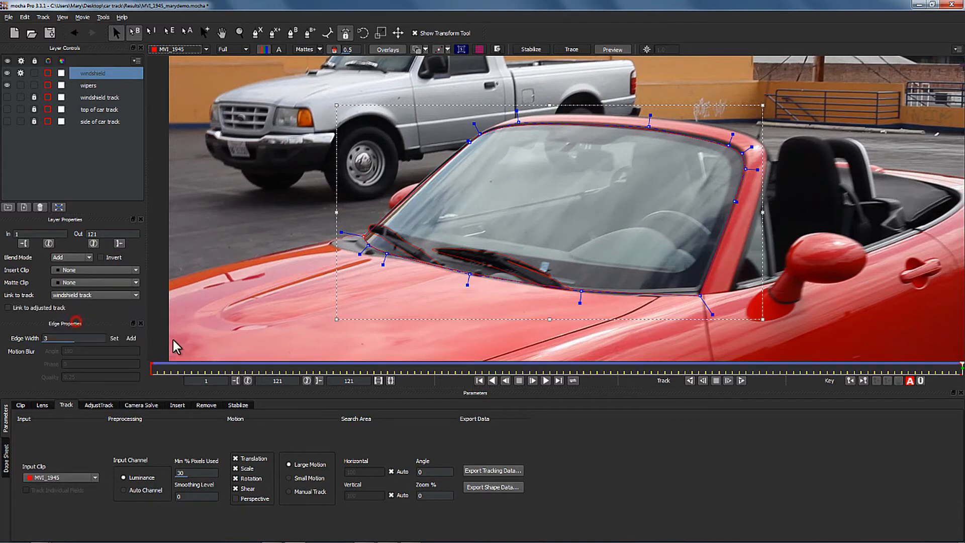
At frame 1, move the windshield spline's side, roof and lower corner points to follow the glass edge.
drag(960, 366, 151, 342)
drag(514, 280, 509, 275)
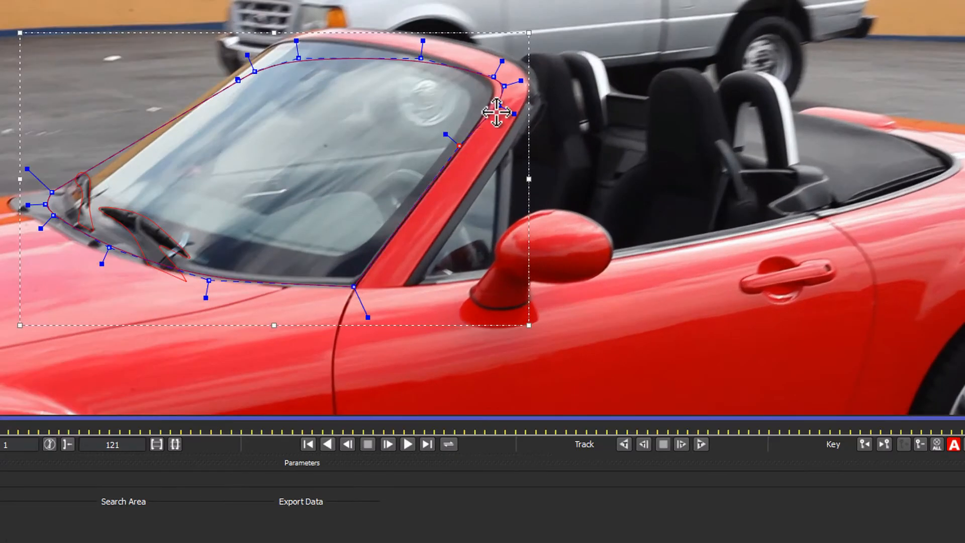
drag(605, 158, 601, 151)
drag(474, 122, 470, 118)
drag(295, 53, 297, 37)
drag(254, 71, 266, 48)
drag(238, 80, 236, 72)
drag(52, 192, 62, 215)
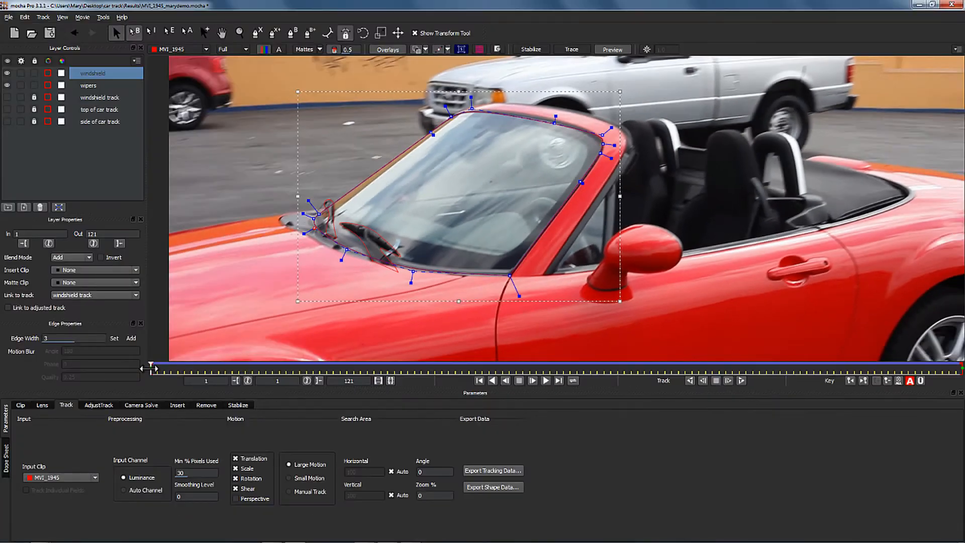
drag(149, 369, 149, 263)
drag(555, 122, 531, 115)
mouse_move(149, 366)
mouse_down()
mouse_move(732, 366)
mouse_move(150, 366)
mouse_up()
Copy the windshield layer's shape to the clipboard as mocha shape data for AE, exporting the selected layer only.
key(z)
drag(445, 184, 429, 220)
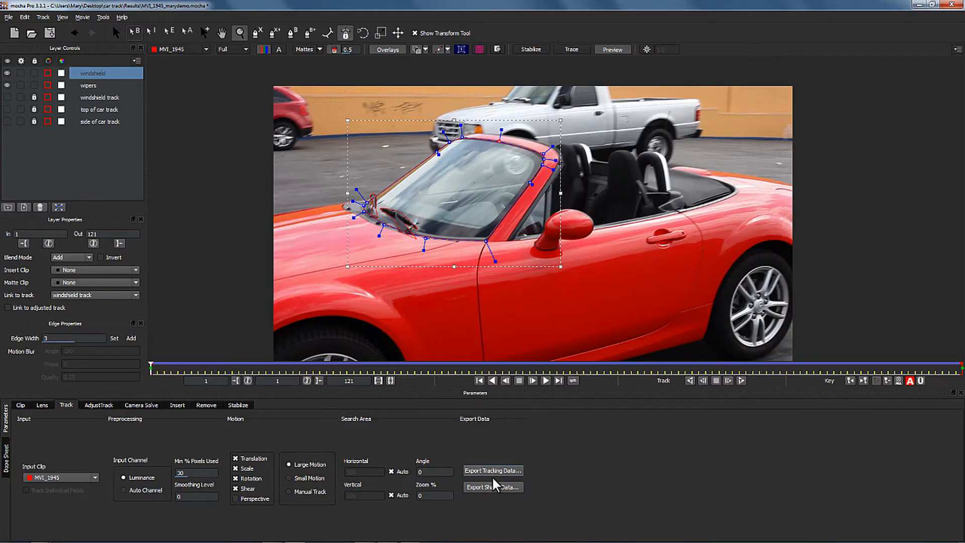
click(257, 537)
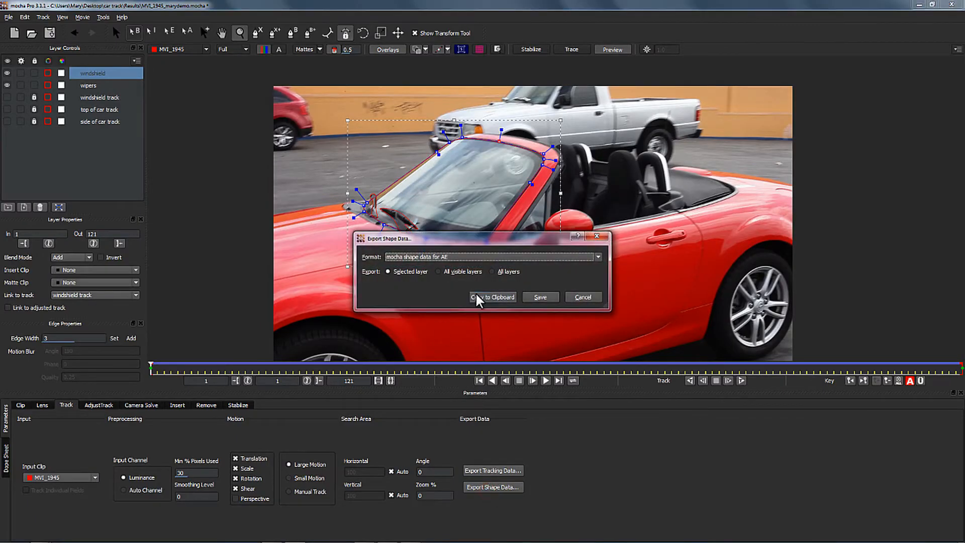
click(491, 297)
Switch to After Effects and add a white (FFFFFF) 1920 x 1080 px solid to the marydemo composition.
mouse_move(338, 535)
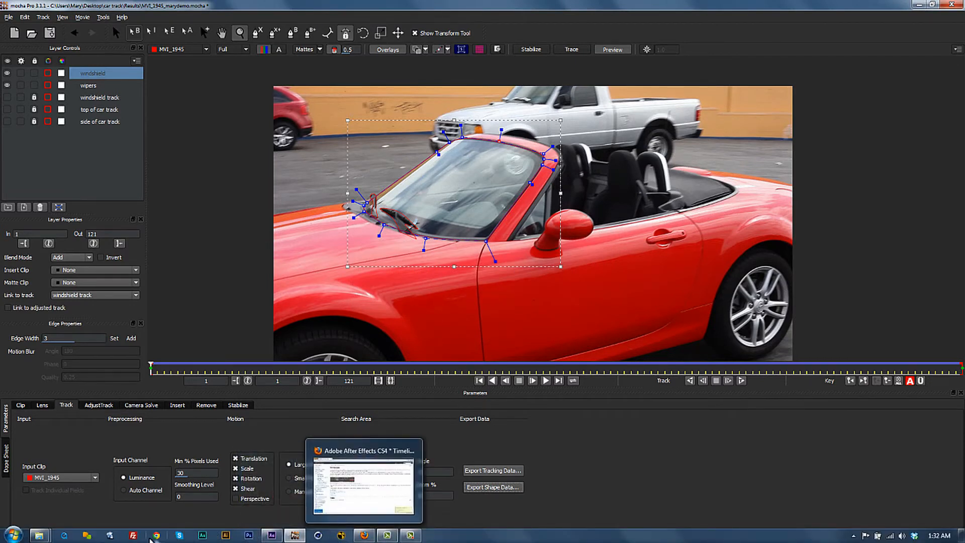
click(271, 535)
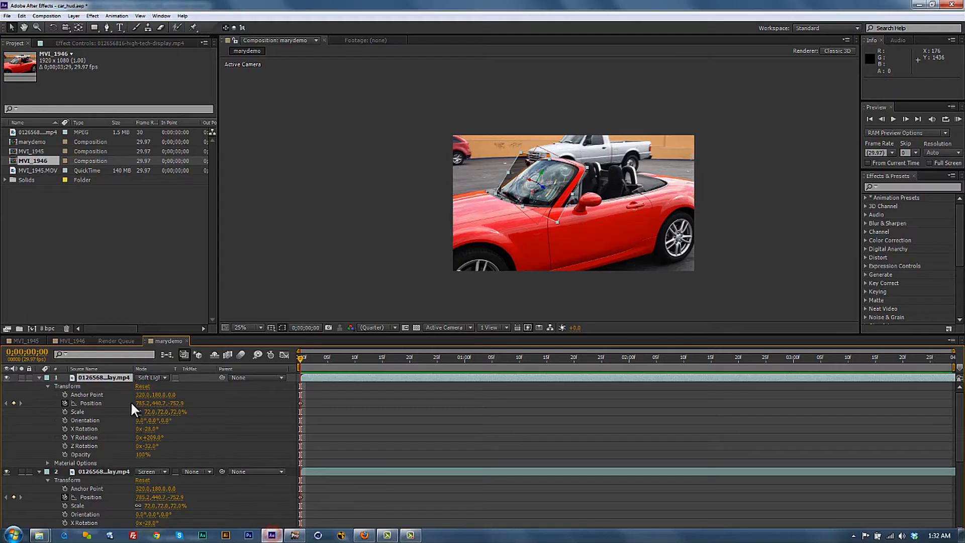
click(101, 470)
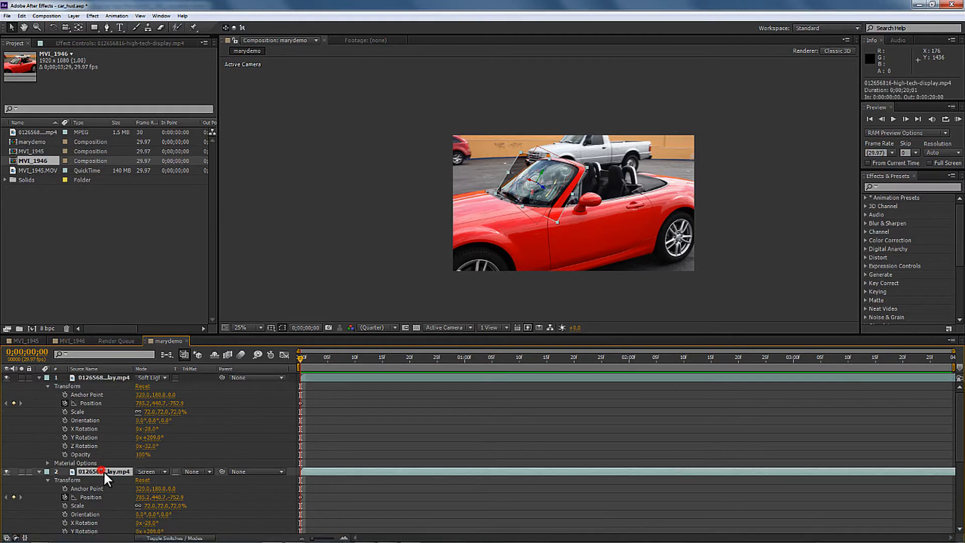
click(73, 16)
mouse_move(151, 20)
click(242, 38)
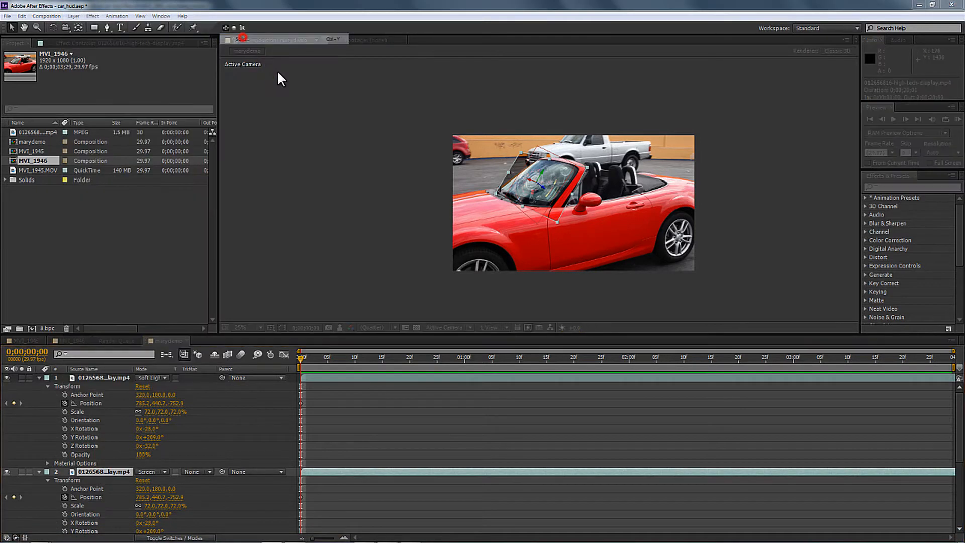
click(475, 336)
drag(391, 232, 341, 201)
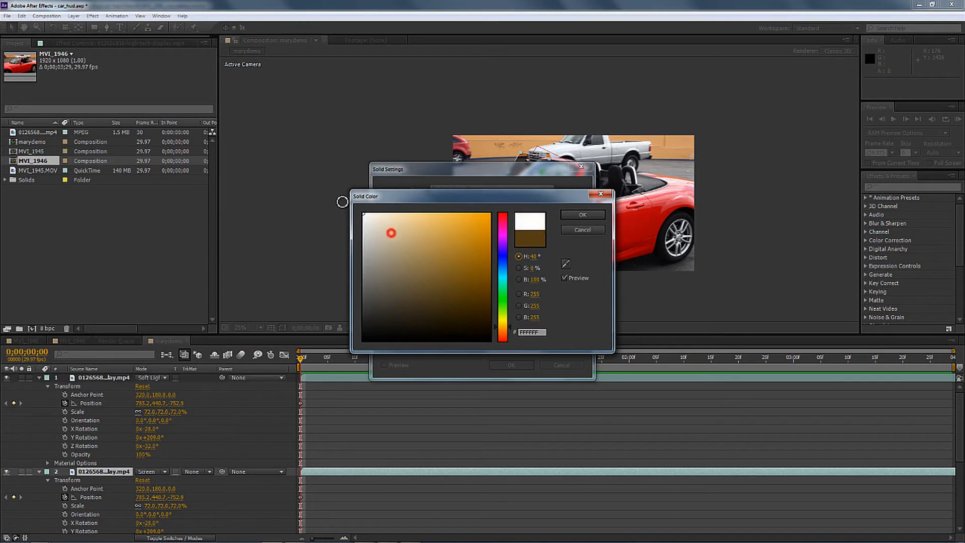
click(587, 216)
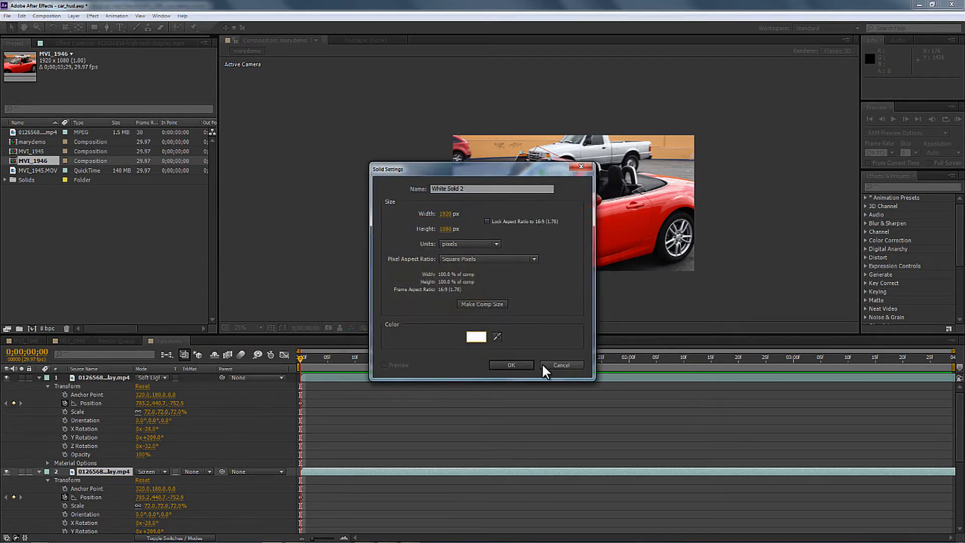
click(512, 365)
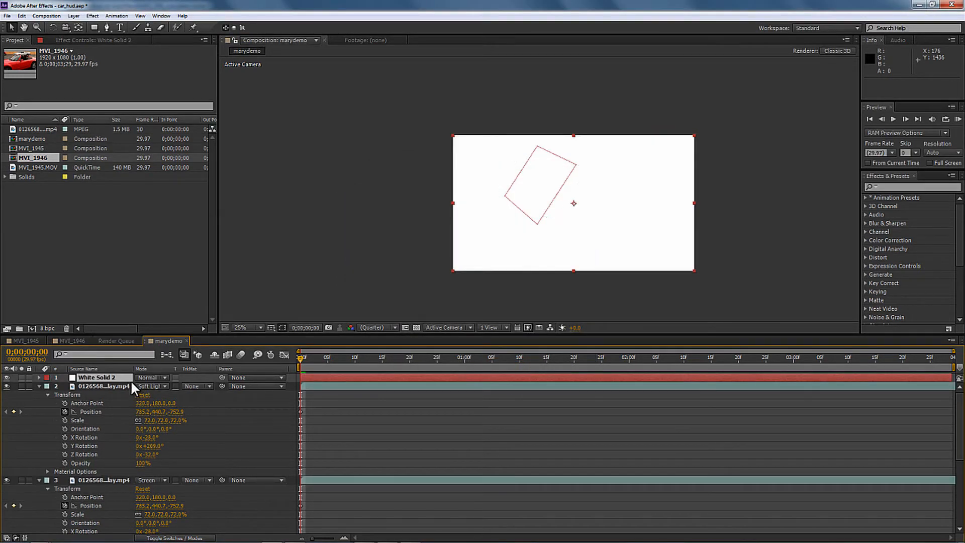
Paste the copied mocha mask onto the full-frame white solid above the display clips.
key(ctrl+d)
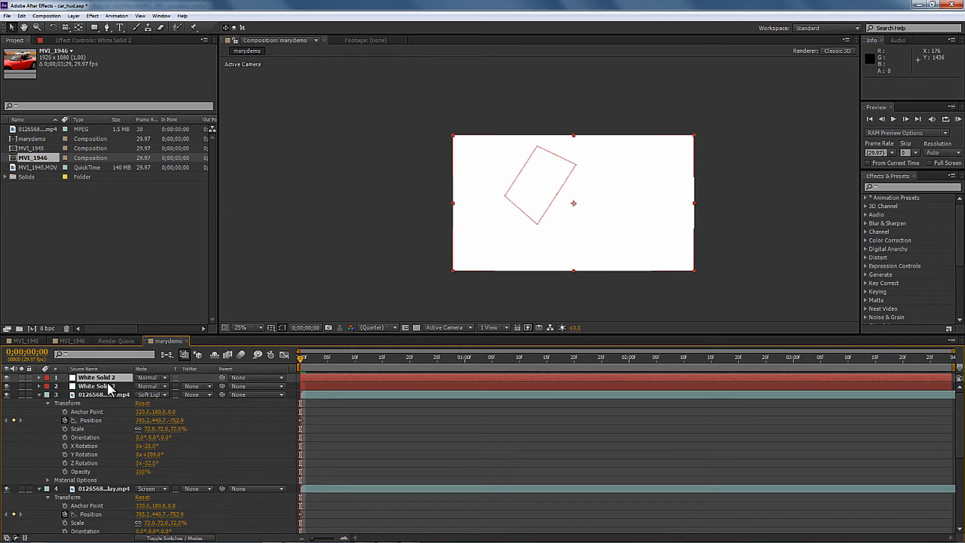
key(ctrl+z)
click(21, 16)
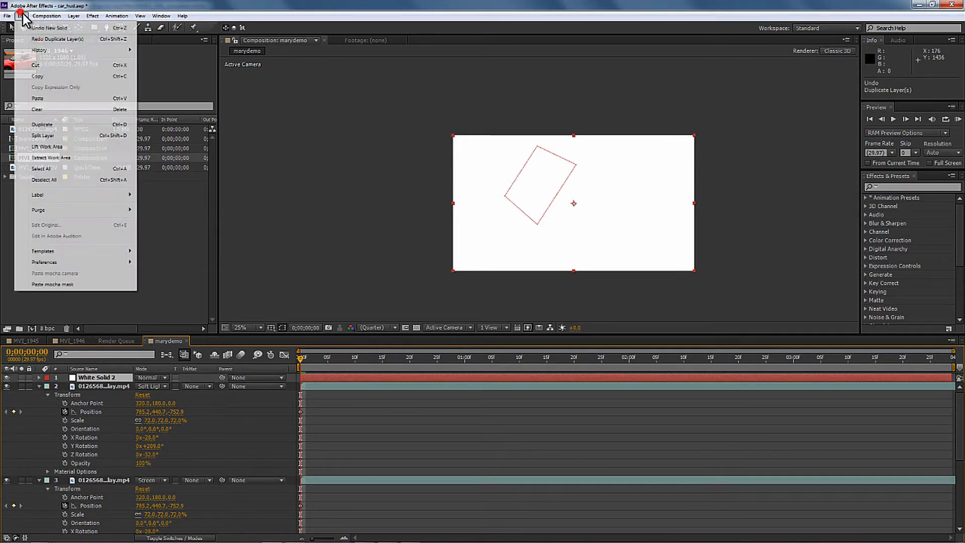
click(55, 284)
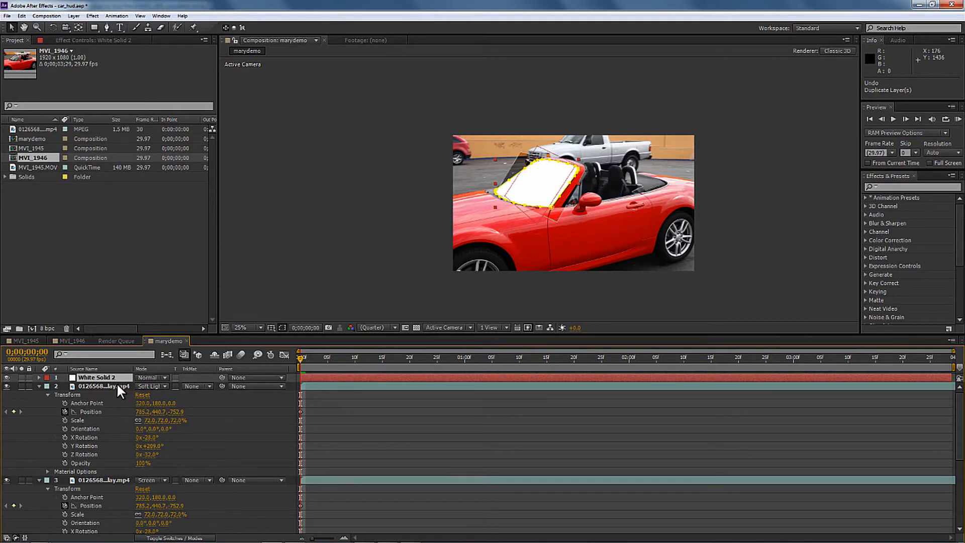
Duplicate the masked white solid, place the copy directly above the second display clip, and set both display clips to Luma Matte.
key(ctrl+d)
drag(101, 376, 94, 481)
click(191, 488)
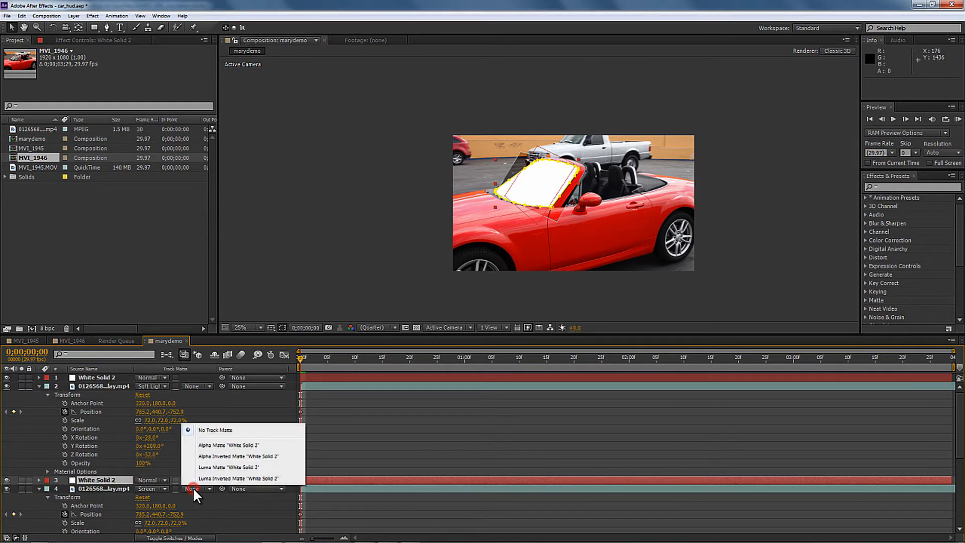
click(210, 466)
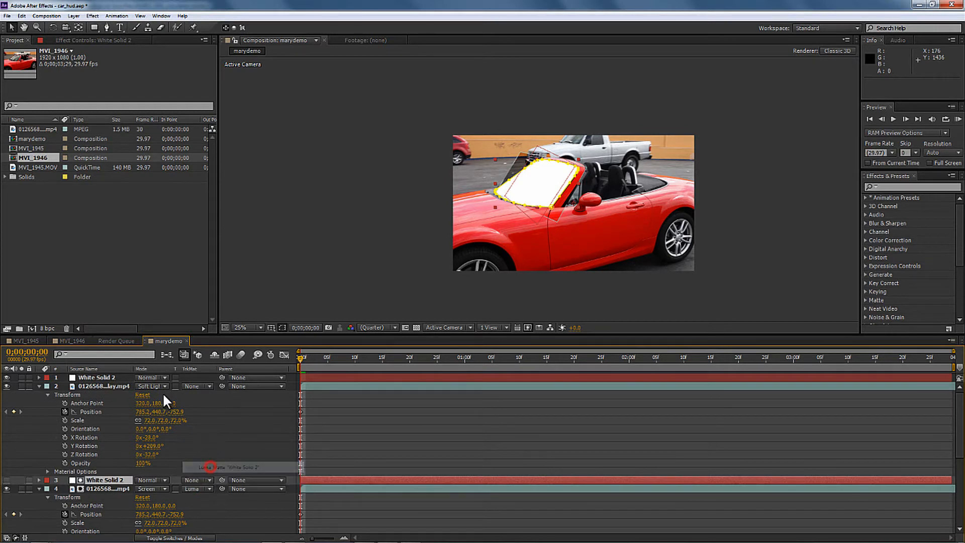
click(198, 384)
click(210, 434)
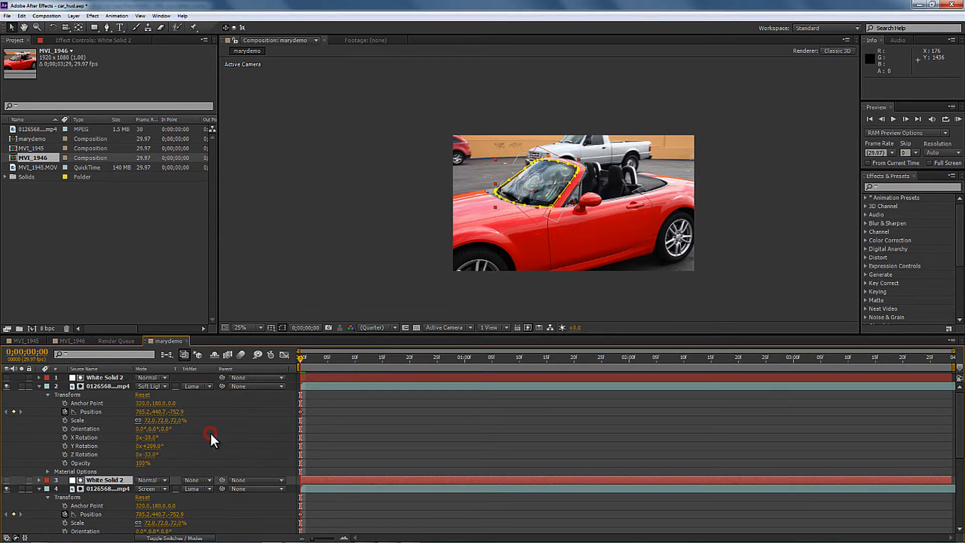
Preview the matted display on the windshield and collapse the expanded layer properties in the marydemo timeline.
click(311, 253)
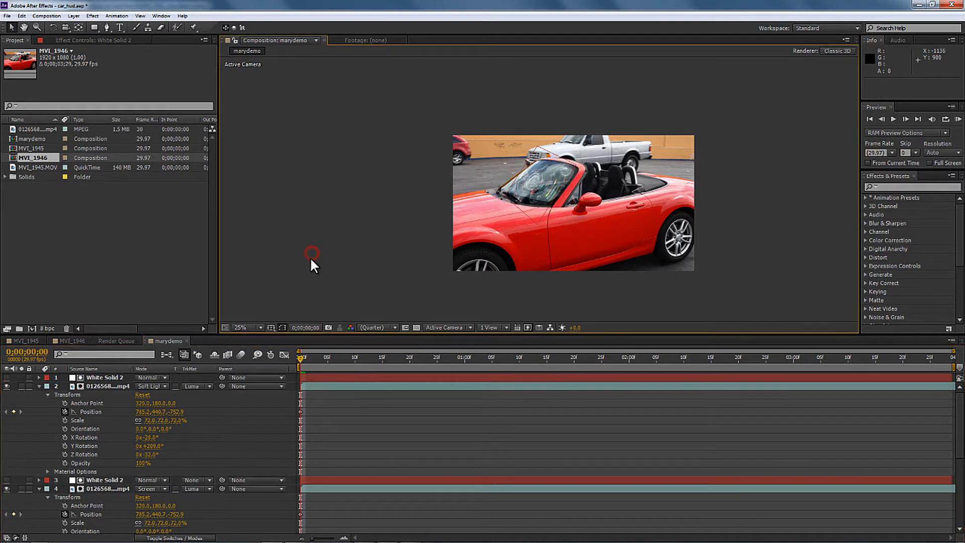
key(space)
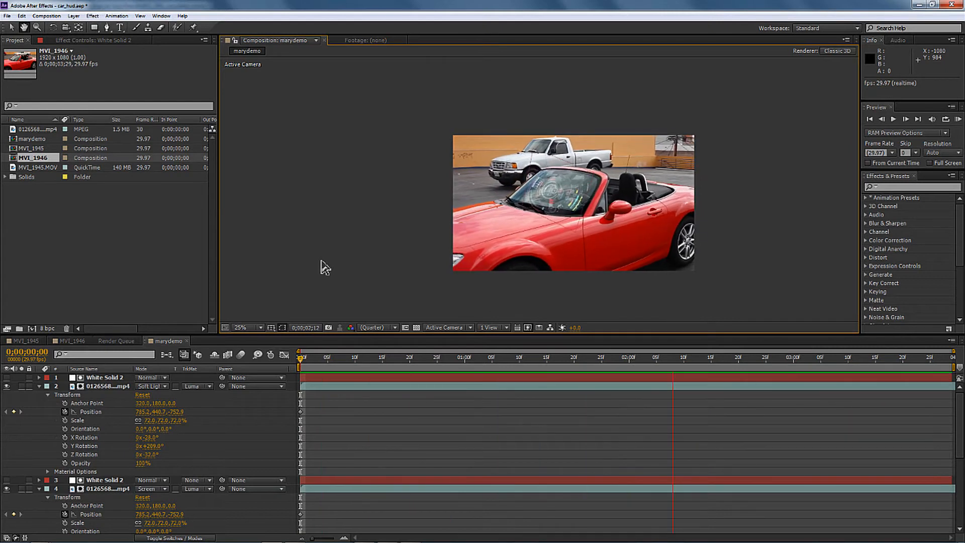
click(39, 385)
click(39, 385)
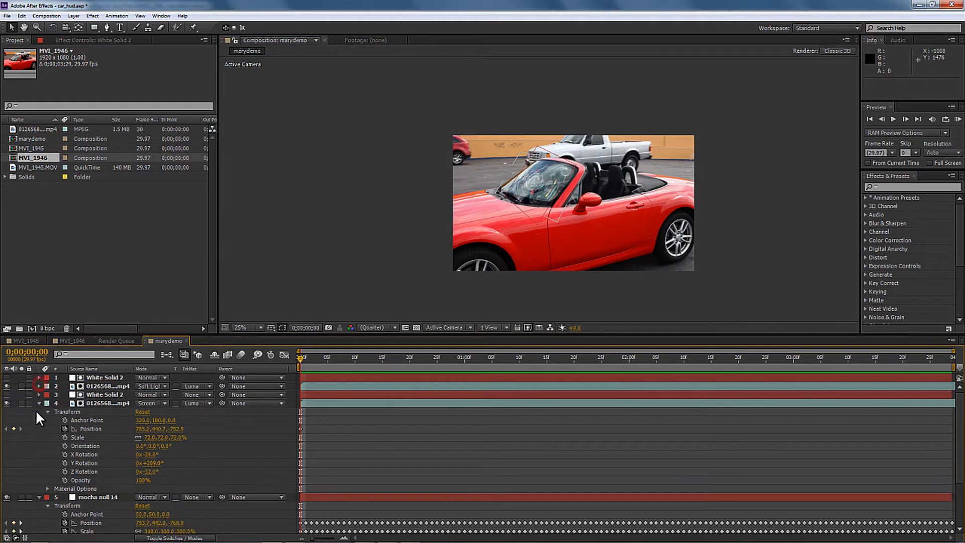
click(38, 403)
click(38, 412)
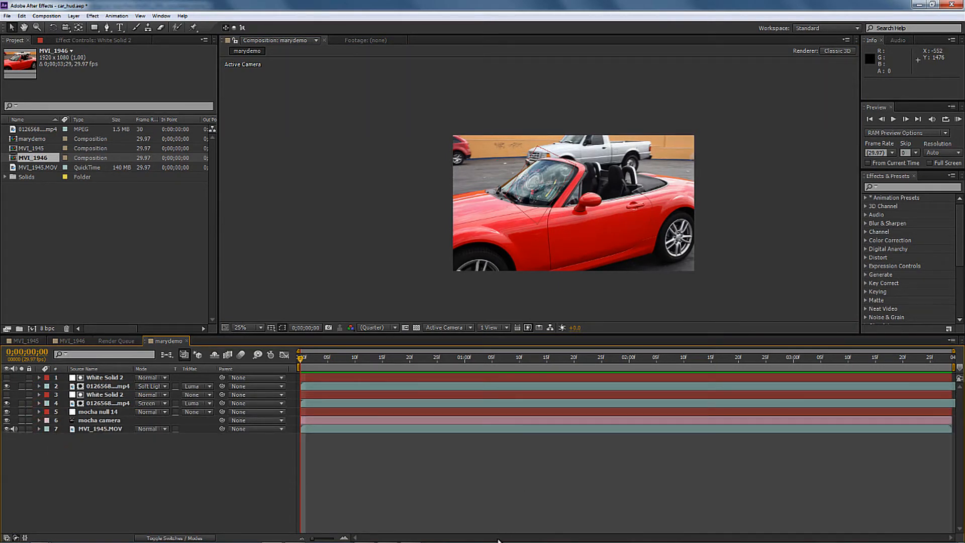
Switch to mocha Pro and draw a closed, arched X-spline over the car's side opening, from the windshield pillar to behind the seats.
mouse_move(498, 541)
click(248, 534)
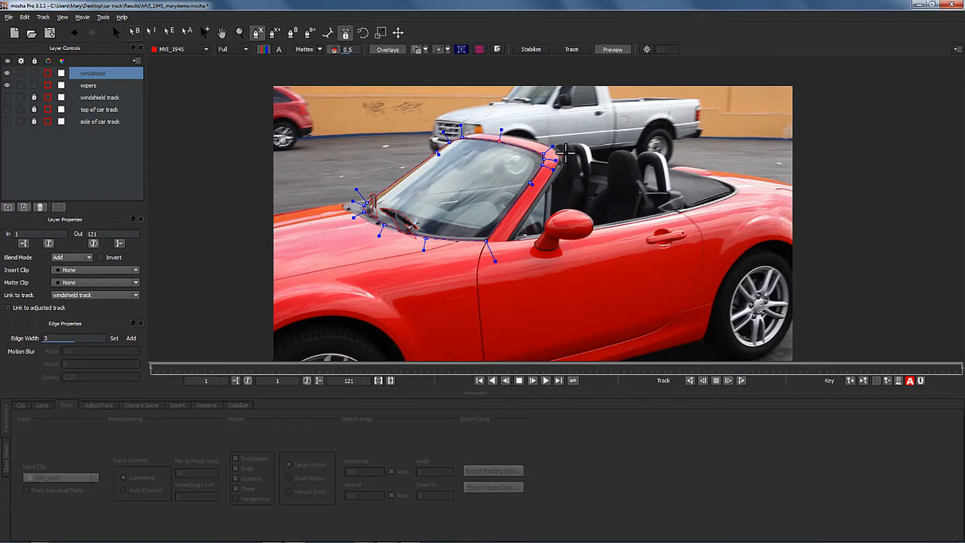
click(562, 154)
click(602, 150)
click(641, 150)
click(672, 157)
click(705, 174)
click(732, 193)
click(669, 214)
click(670, 195)
click(655, 177)
click(621, 165)
click(575, 168)
click(515, 241)
right_click(541, 201)
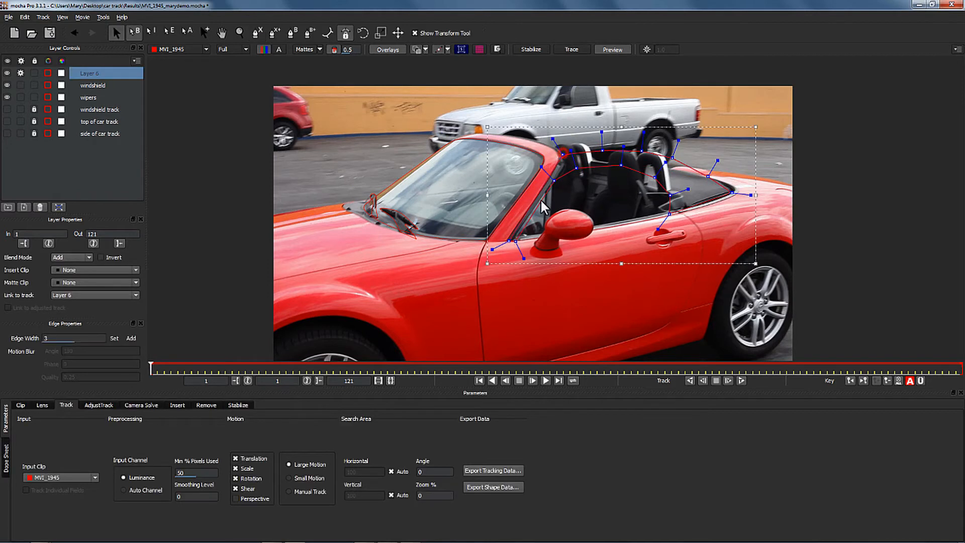
Adjust the point tension along the arch's rear end, inner edge and front lower corner to sharpen its outline.
drag(678, 141, 674, 151)
click(688, 185)
drag(739, 194, 755, 195)
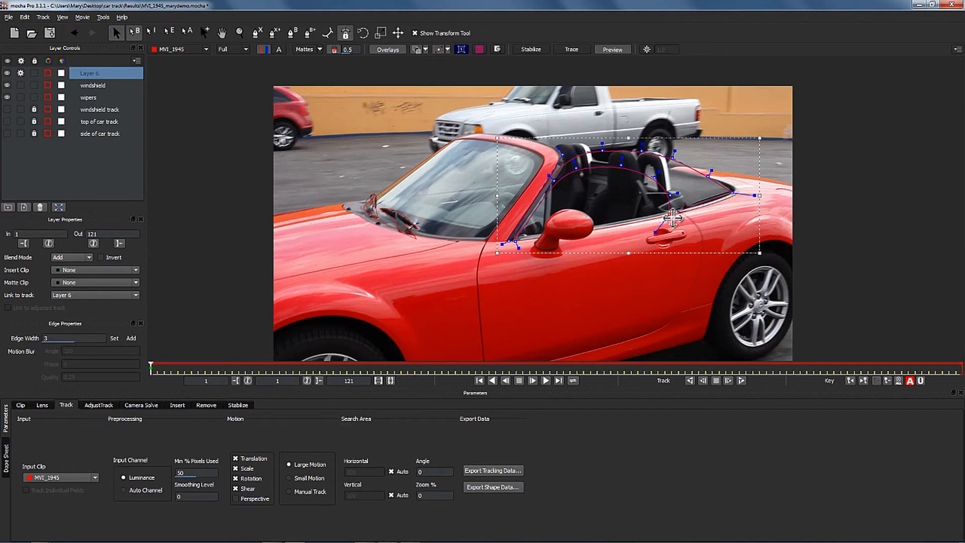
drag(665, 220, 655, 232)
click(611, 202)
drag(517, 248, 489, 251)
Insert a point at the arch's rear end and raise its outer points into a smoother curve up to the windshield pillar.
key(i)
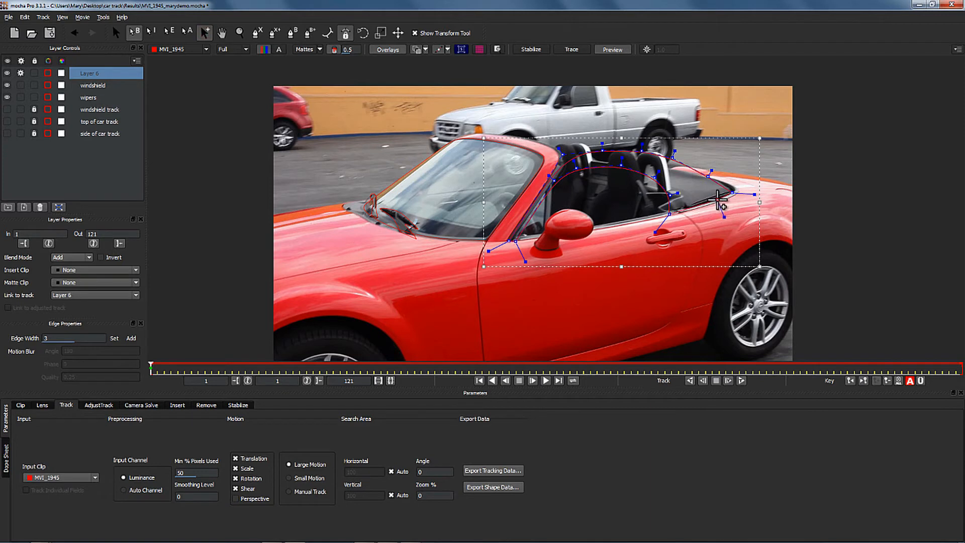
click(718, 199)
drag(708, 176, 715, 168)
drag(672, 158, 672, 150)
drag(641, 151, 637, 147)
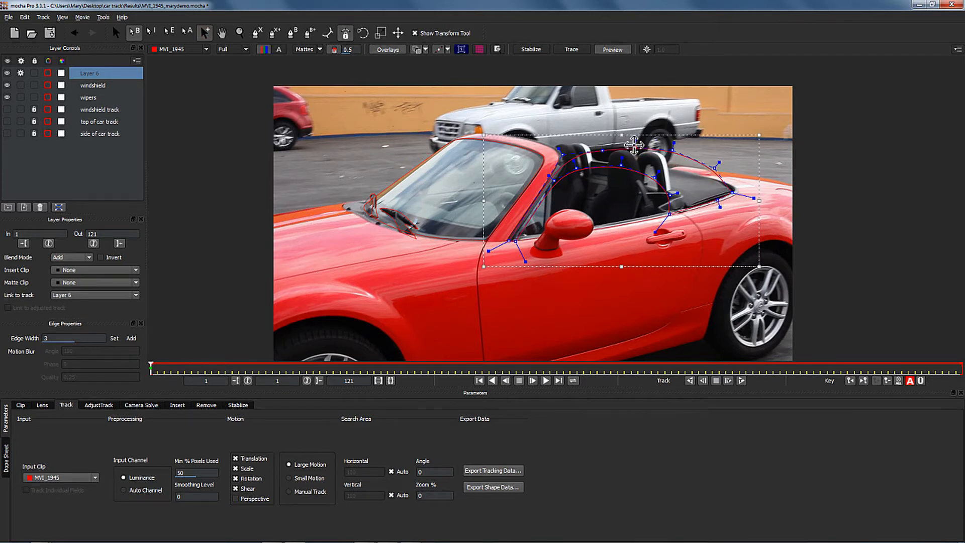
drag(559, 148, 604, 139)
right_click(562, 153)
click(551, 149)
Rename the arch layer as side of car hologram and link it to the side of car track.
double_click(86, 74)
text(side of car hologram)
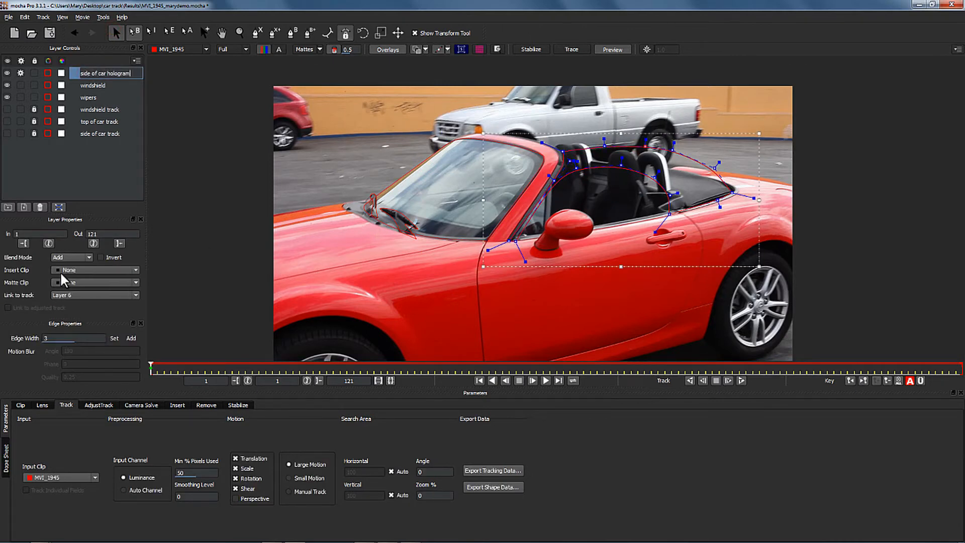
click(80, 295)
click(86, 310)
At frame 121, reposition the side of car hologram spline to line up with the car's side opening.
drag(151, 365, 961, 416)
drag(829, 317, 829, 322)
drag(668, 171, 641, 157)
click(592, 205)
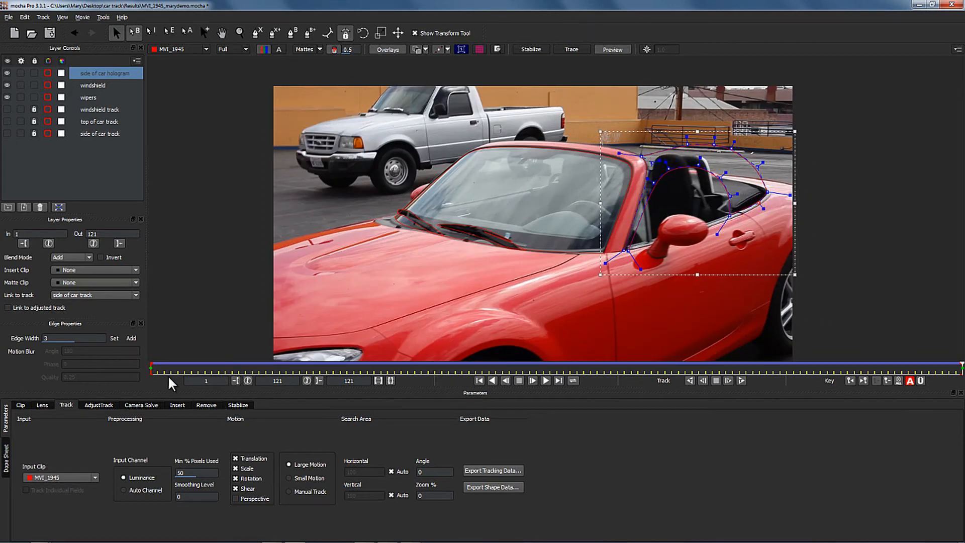
At frame 1, duplicate the side of car hologram layer and hide the original along with the windshield and wipers layers.
drag(169, 373, 150, 327)
click(25, 207)
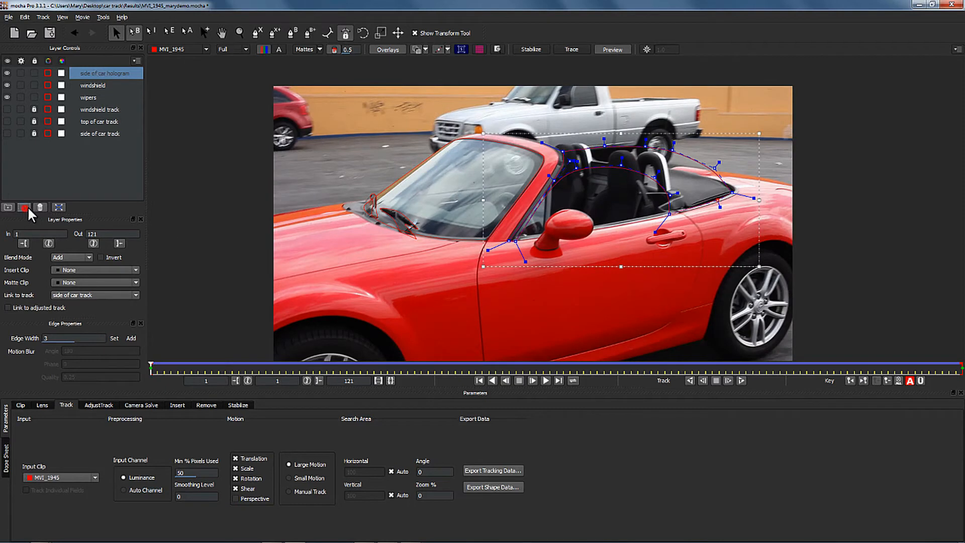
click(7, 86)
click(8, 98)
click(8, 111)
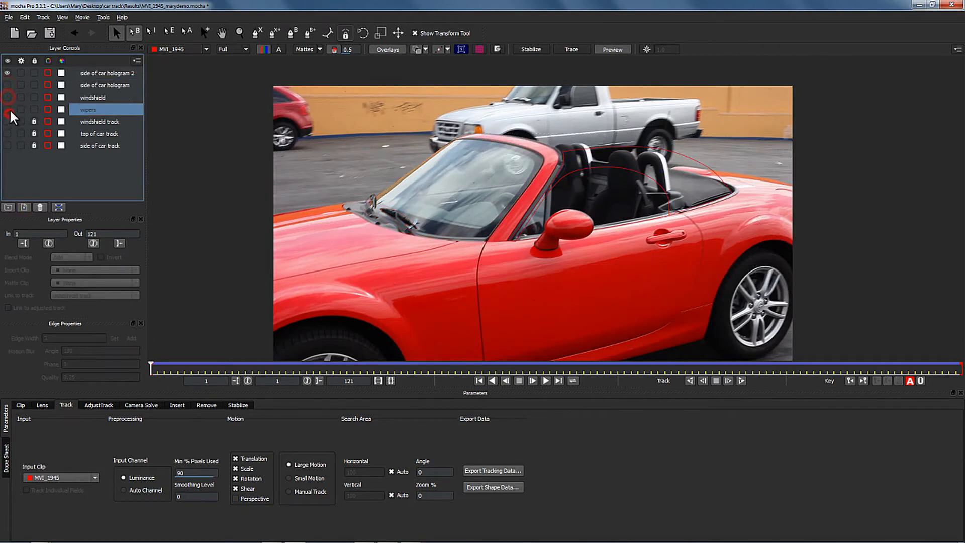
Move the side of car hologram 2 spline over the windshield toward the car's far side and reduce its height.
click(106, 74)
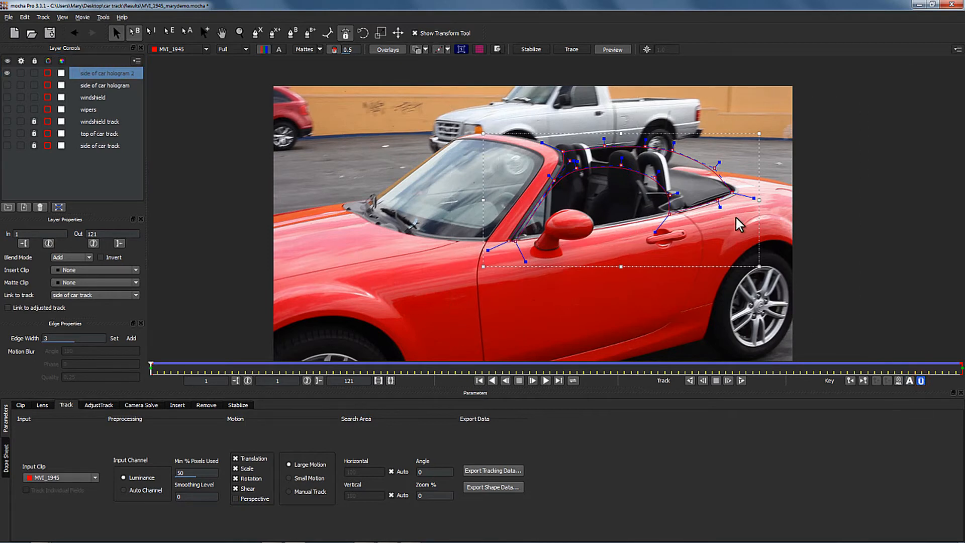
drag(733, 200, 594, 172)
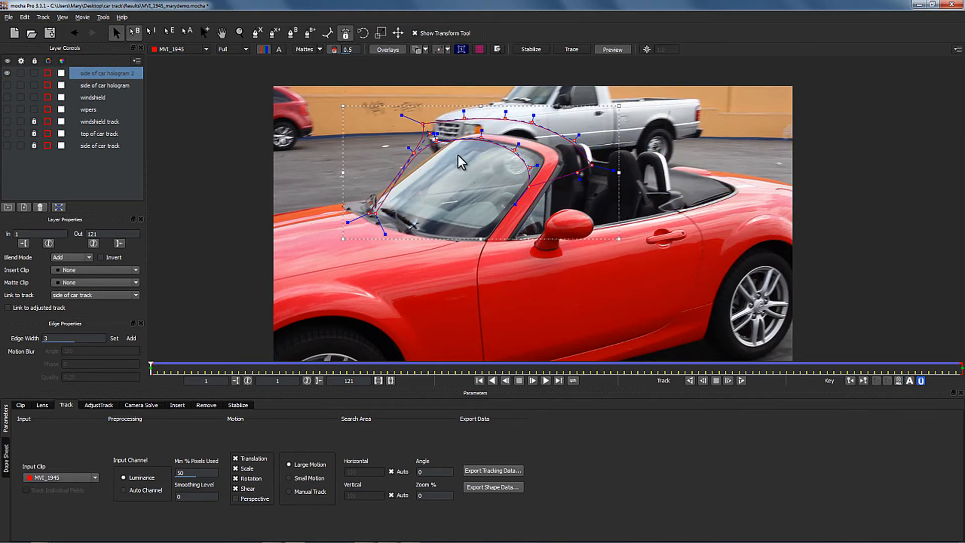
drag(476, 104, 523, 113)
drag(632, 112, 618, 119)
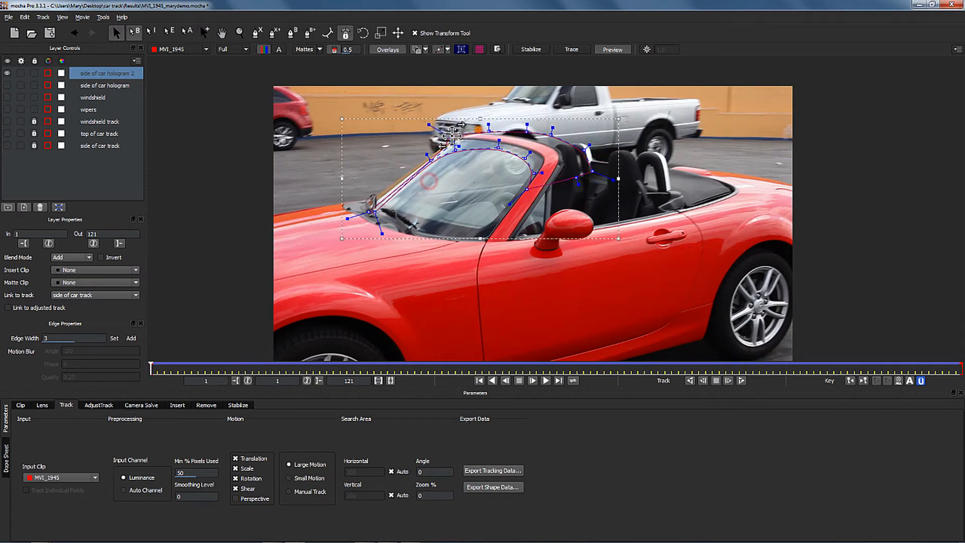
Fit the duplicated arch's upper front points to the windshield frame and its lower front corner to the windshield base.
drag(448, 136, 461, 137)
drag(430, 160, 447, 143)
drag(388, 214, 358, 203)
drag(384, 217, 379, 208)
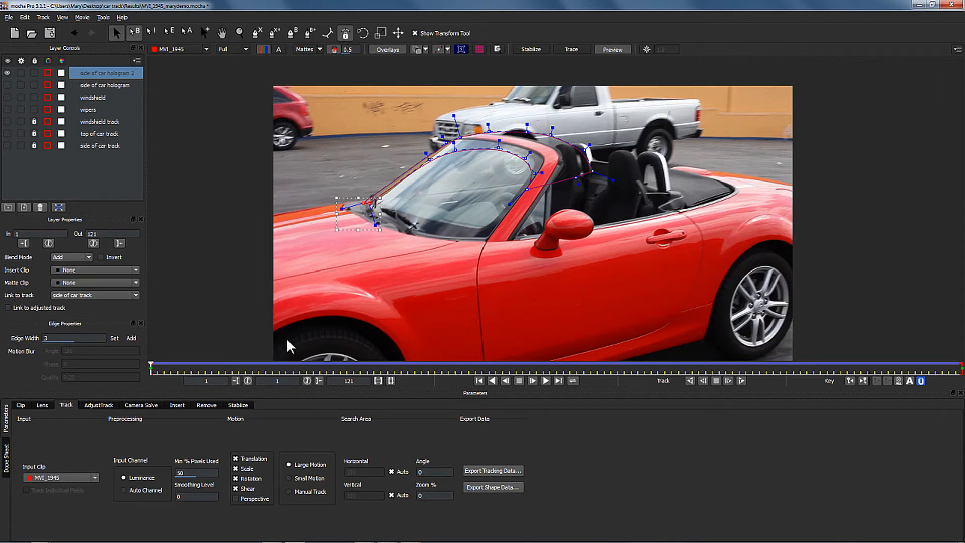
Turn Autokey back on and, at frame 121, move the side of car hologram 2 spline and its lower corner to the windshield's far side.
click(909, 380)
drag(153, 369, 961, 325)
drag(391, 116, 729, 313)
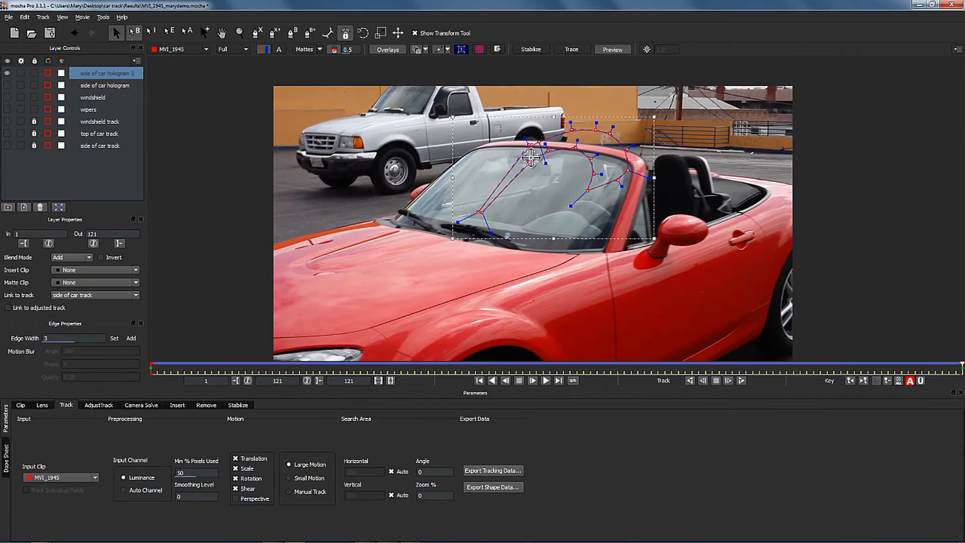
drag(582, 185, 624, 192)
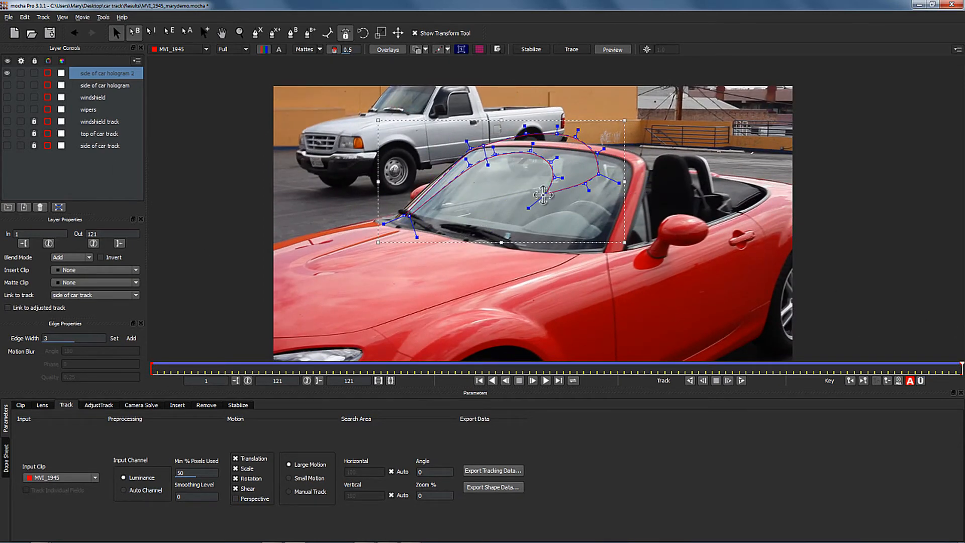
drag(426, 234, 396, 207)
drag(409, 217, 398, 217)
Return to frame 1 and shift the whole side of car hologram 2 spline to realign it with the windshield's far side.
mouse_move(958, 364)
mouse_down()
mouse_move(151, 365)
mouse_move(961, 365)
mouse_up()
click(850, 380)
click(886, 380)
key(ctrl+a)
drag(472, 168, 584, 167)
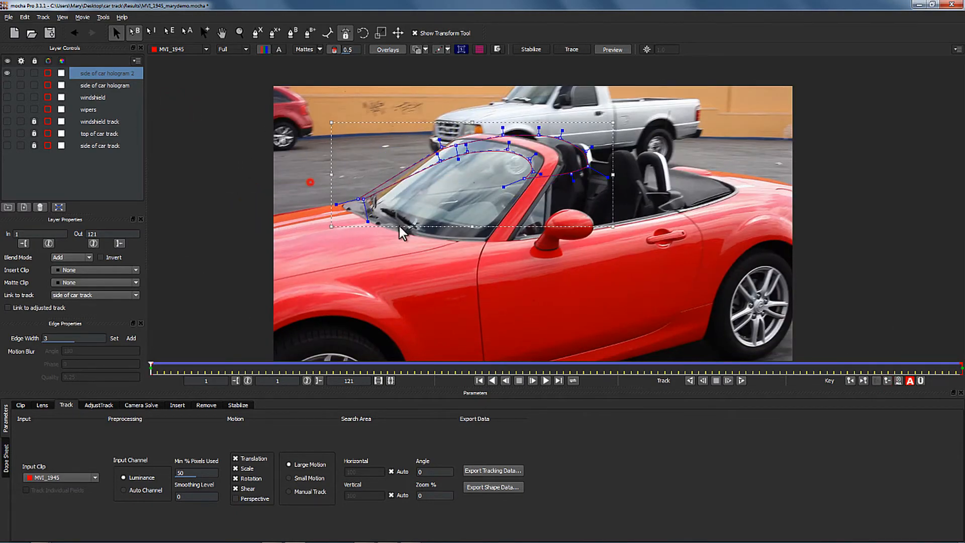
At frame 77, move the lower front corner points of side of car hologram 2 back to the windshield base.
drag(399, 226, 329, 193)
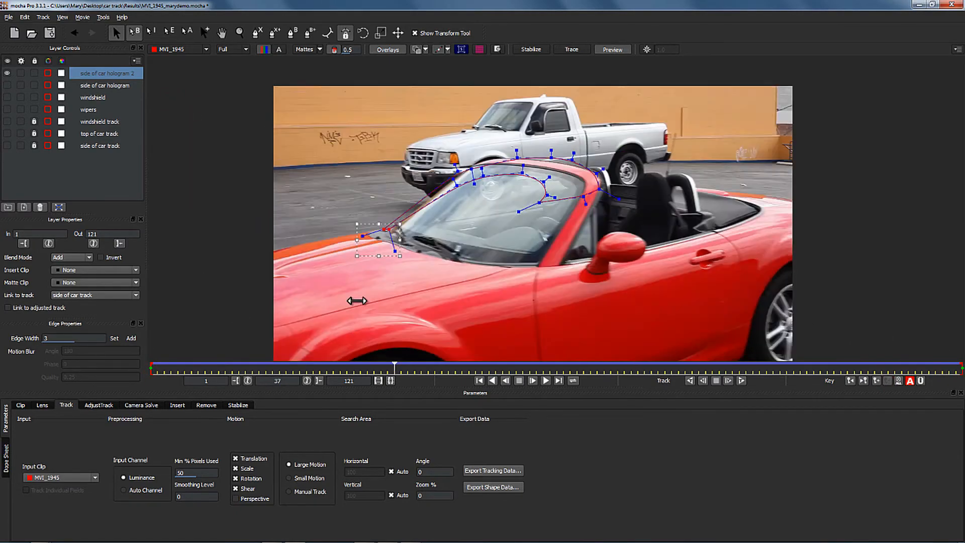
drag(357, 300, 665, 263)
click(341, 203)
drag(376, 224, 386, 226)
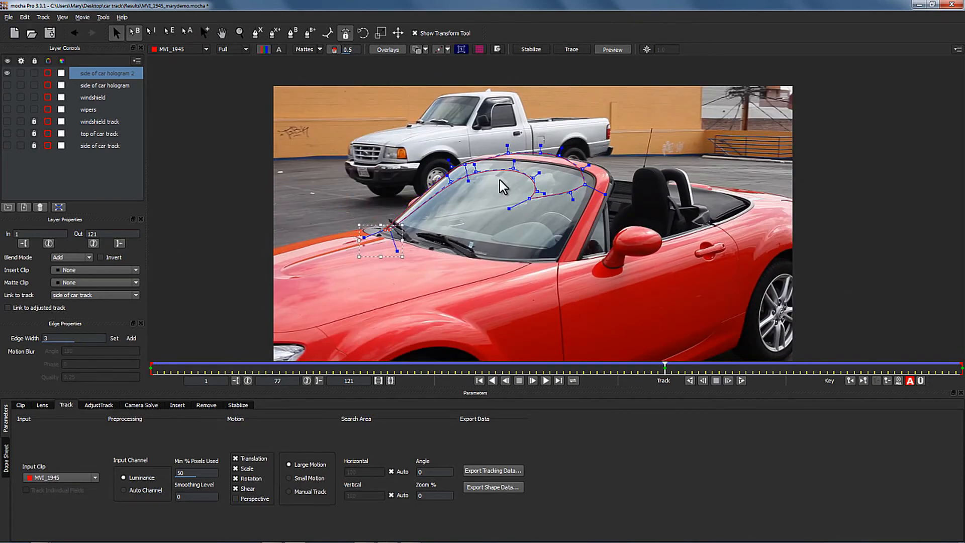
Show both hologram splines together, scrub through the shot to check them, and hide both layers.
drag(666, 370, 44, 261)
click(7, 85)
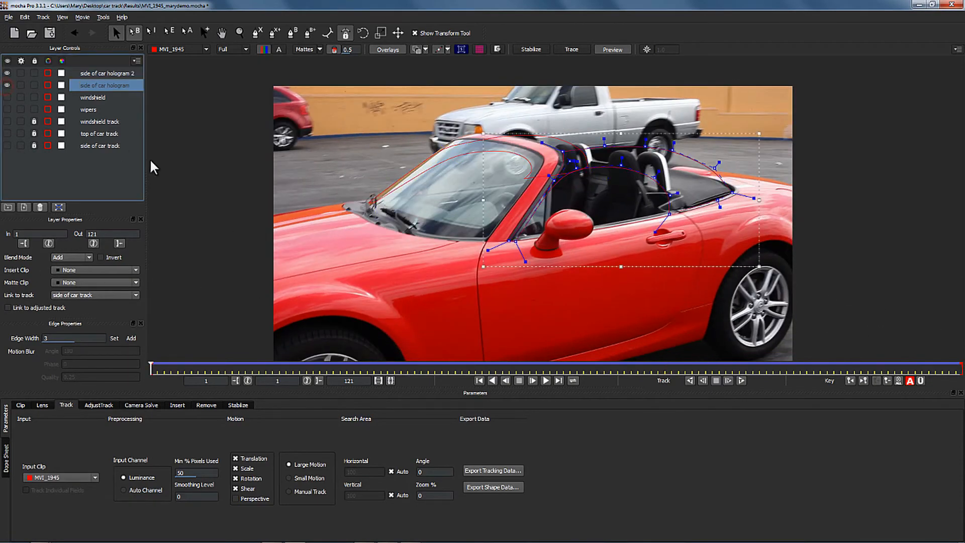
drag(151, 367, 56, 331)
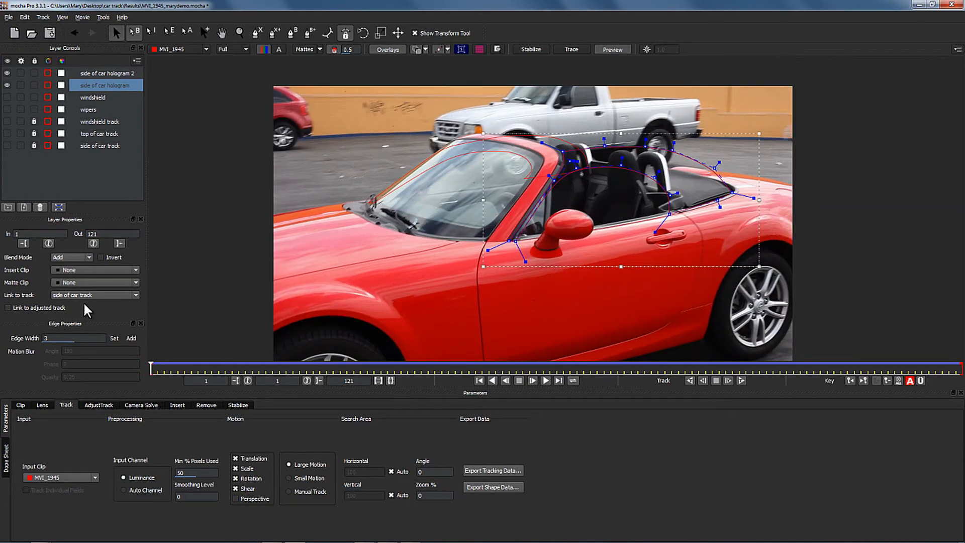
click(7, 86)
click(7, 73)
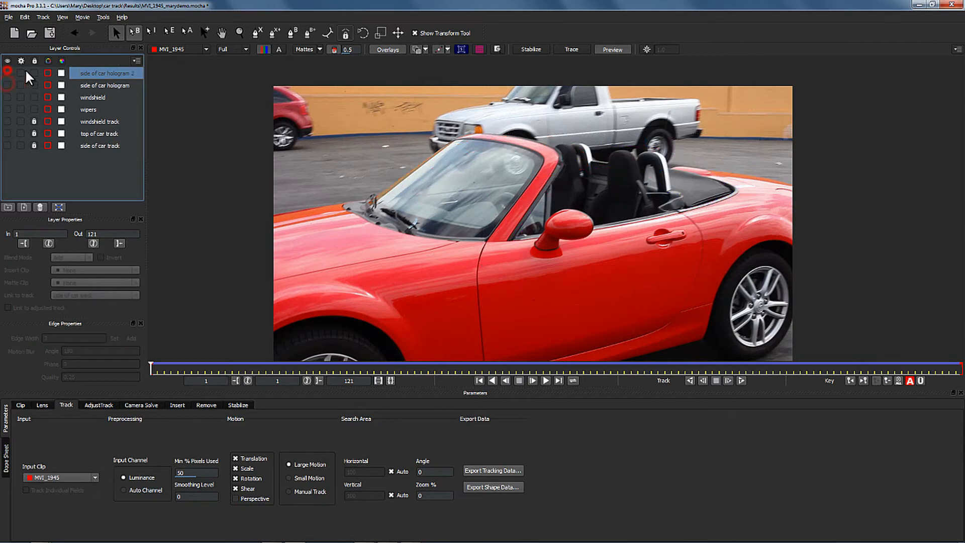
Draw a new closed X-spline around the whole windshield, including its frame and the side pillar.
click(257, 33)
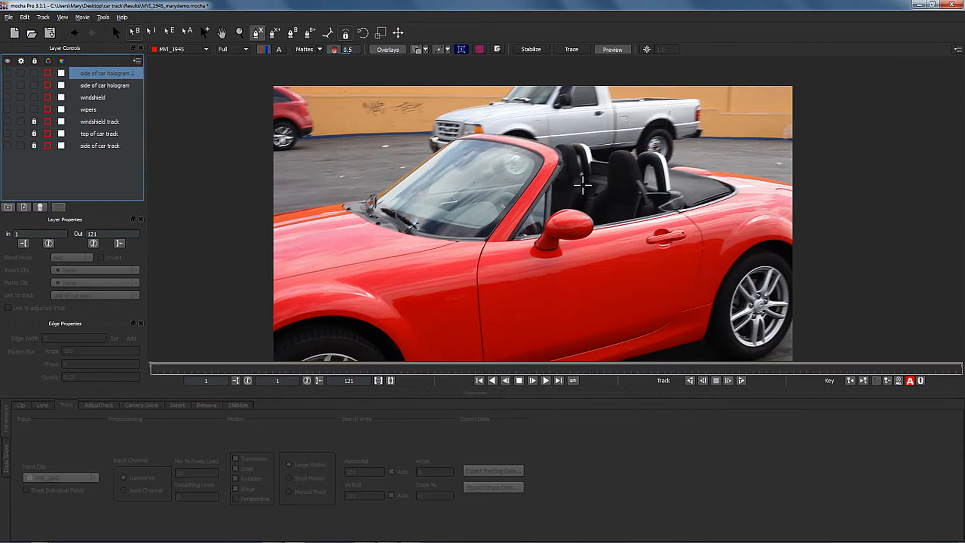
click(530, 197)
click(544, 143)
click(377, 193)
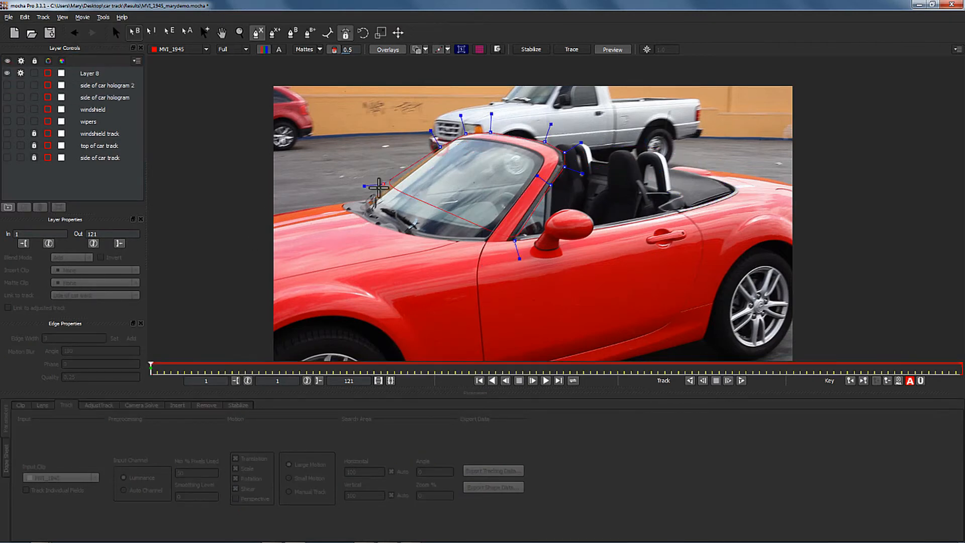
click(417, 268)
right_click(497, 265)
Rename the new windshield outline layer as windshield cutout and open its track link choices.
double_click(92, 73)
text(windshiel)
text(d cutout)
click(79, 299)
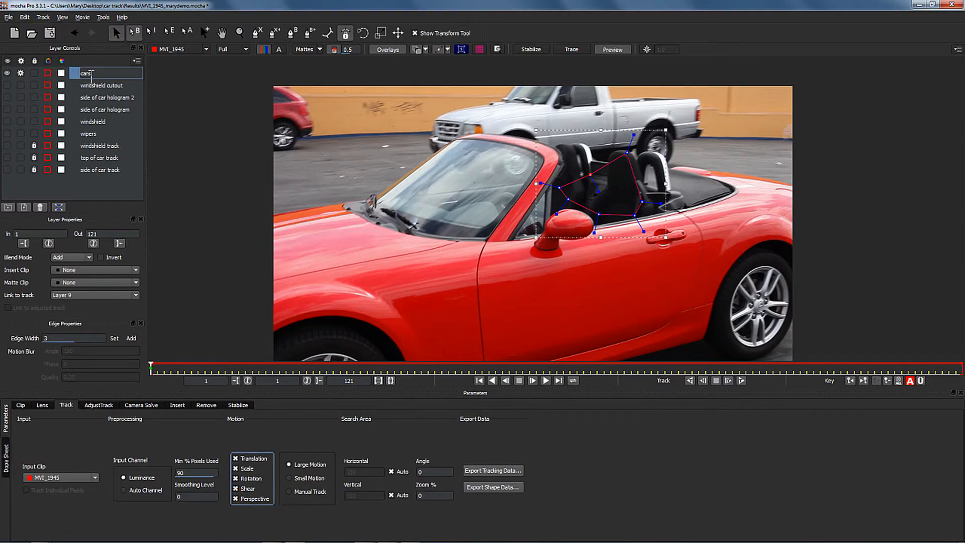
Rename the layer around the seat as carseat track and track it forward through the shot.
text(carseat track)
click(741, 380)
click(741, 380)
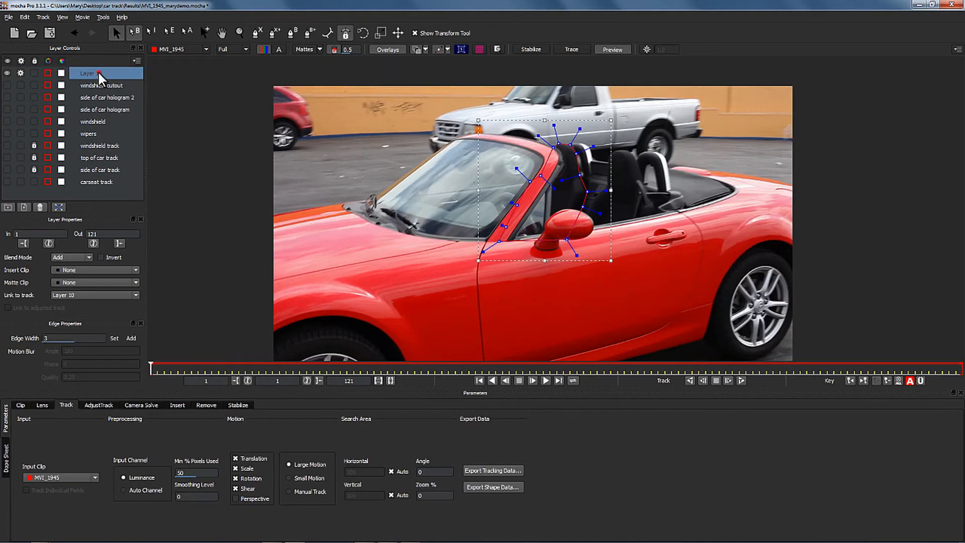
Name the new outline layer around the seats carseats and track the carseat track layer forward through the shot.
key(Return)
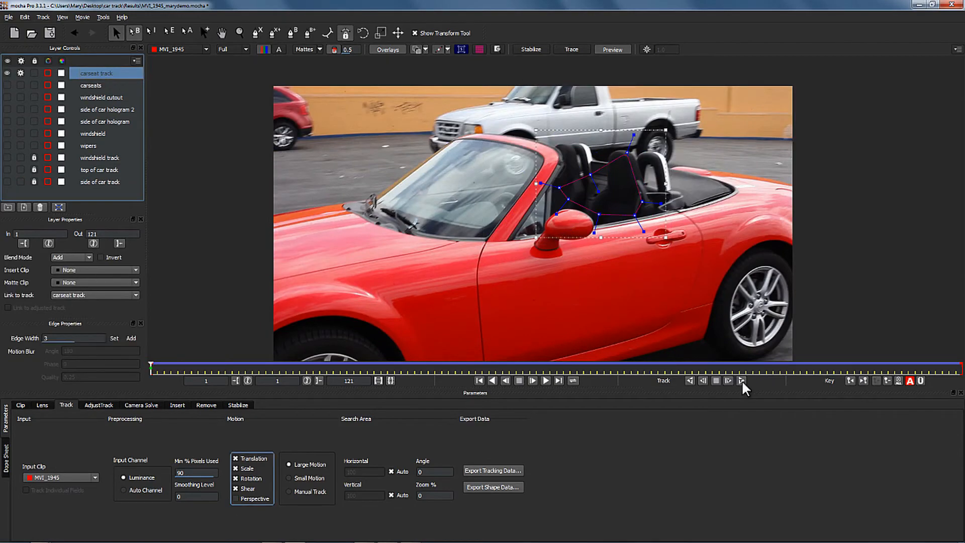
click(741, 381)
Refine the linked carseats outline to fit the seats and windshield pillar at frames 121 and 83.
click(480, 49)
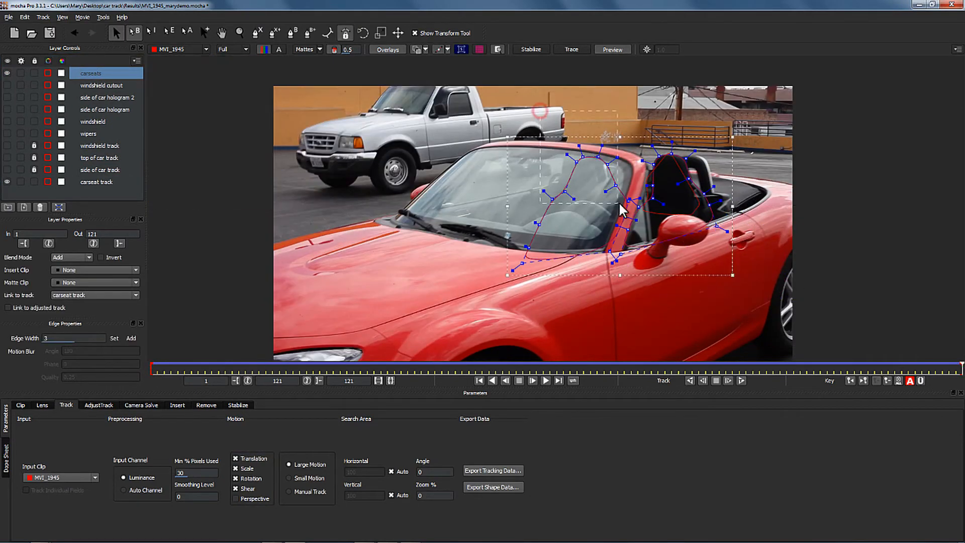
drag(619, 203, 619, 203)
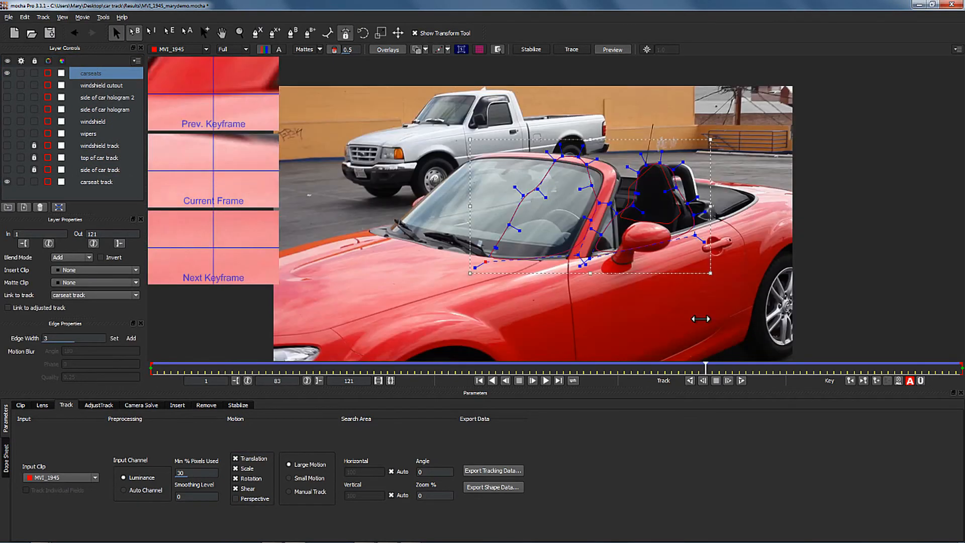
drag(546, 194, 546, 194)
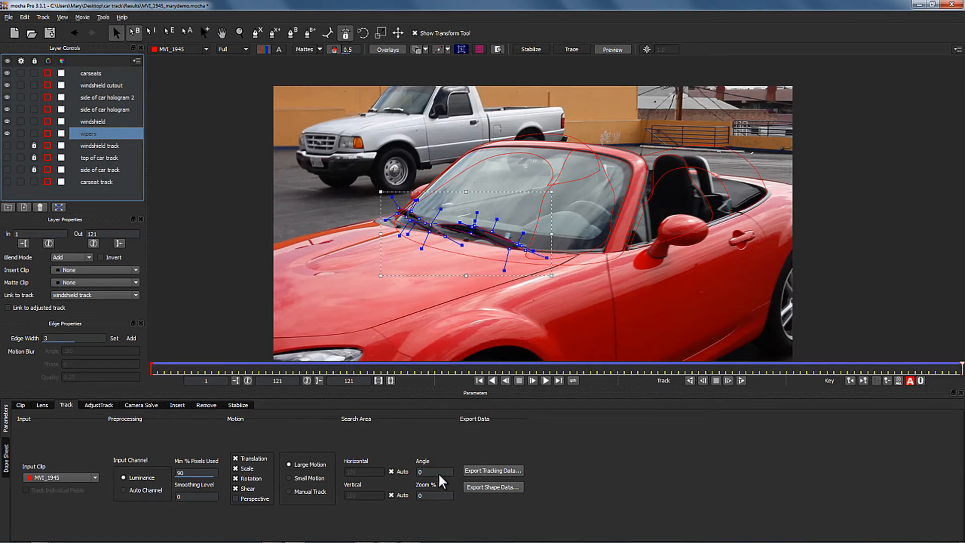
Copy the wipers layer's shape data for AE to the clipboard and switch to After Effects.
click(492, 487)
click(487, 297)
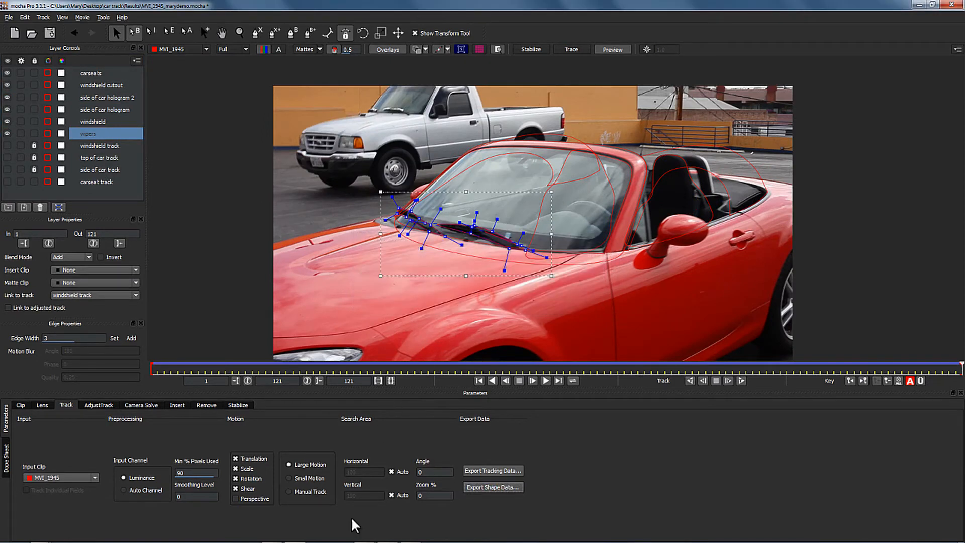
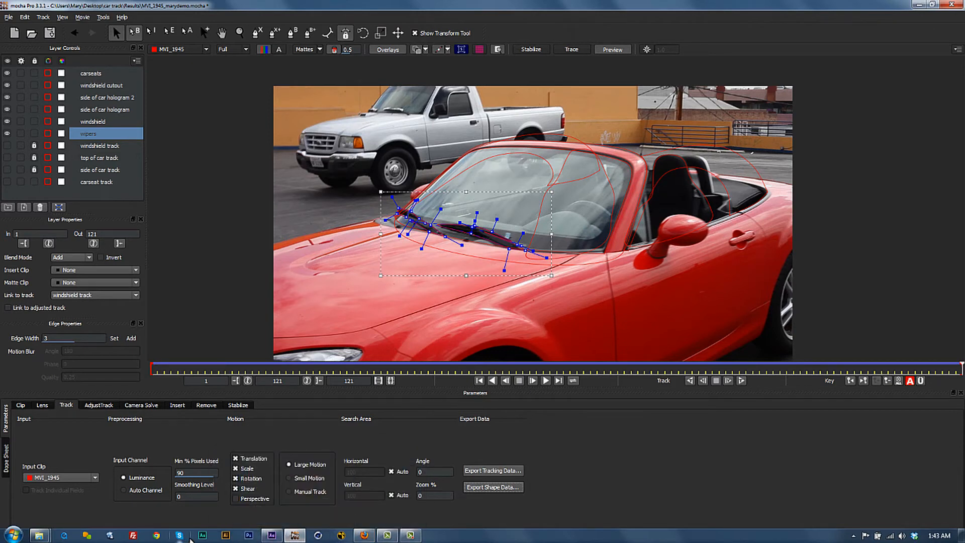
click(274, 534)
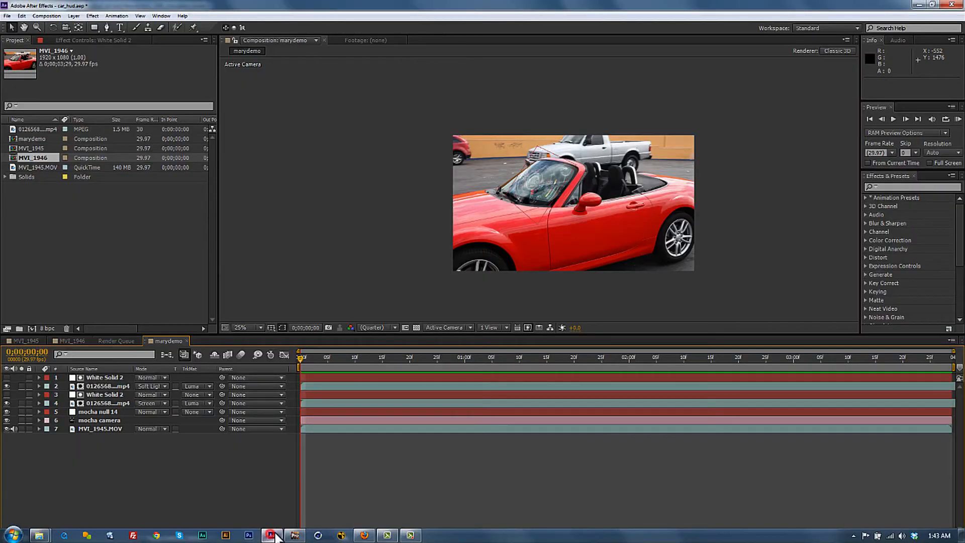
Duplicate the MVI_1945.MOV footage layer to the top of the layer stack and paste the mocha mask onto it.
click(98, 429)
key(ctrl+d)
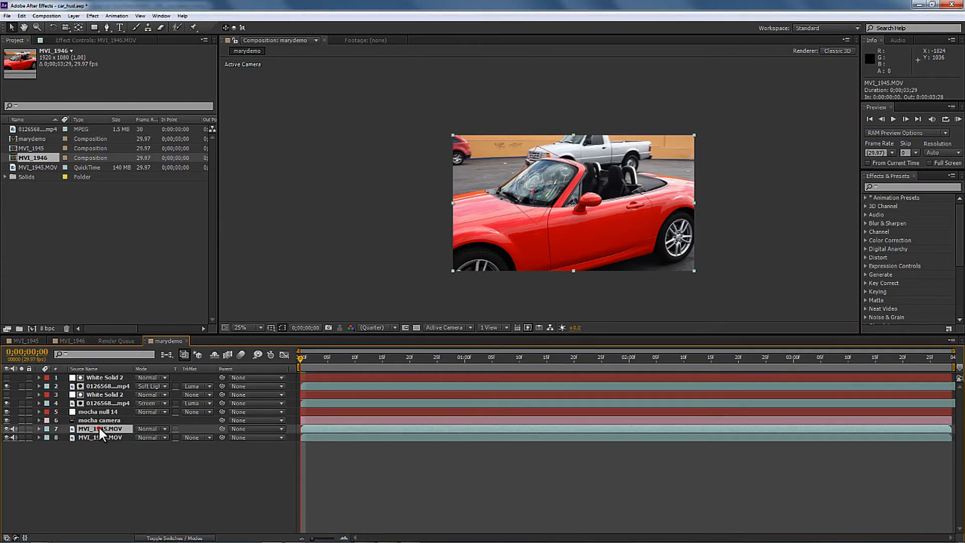
key(ctrl+shift+bracketright)
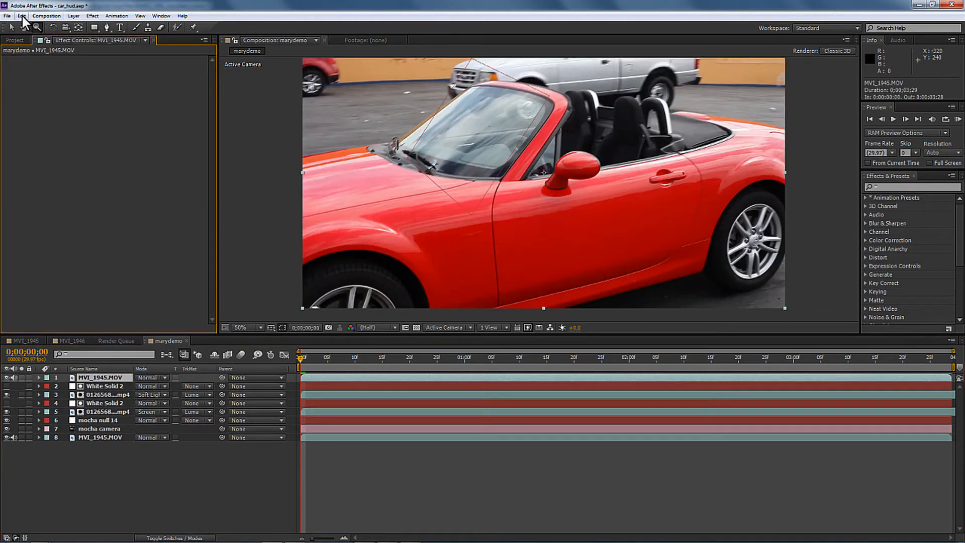
click(22, 16)
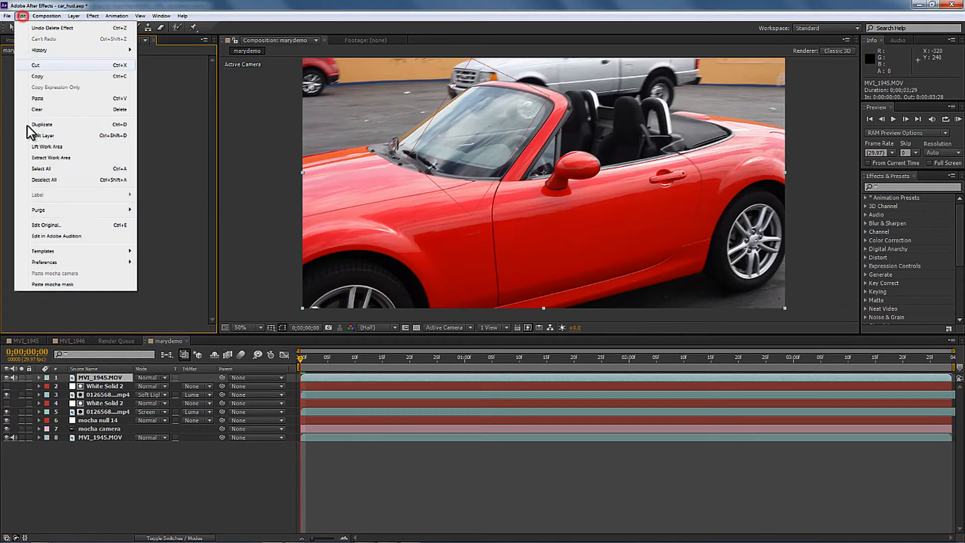
click(57, 284)
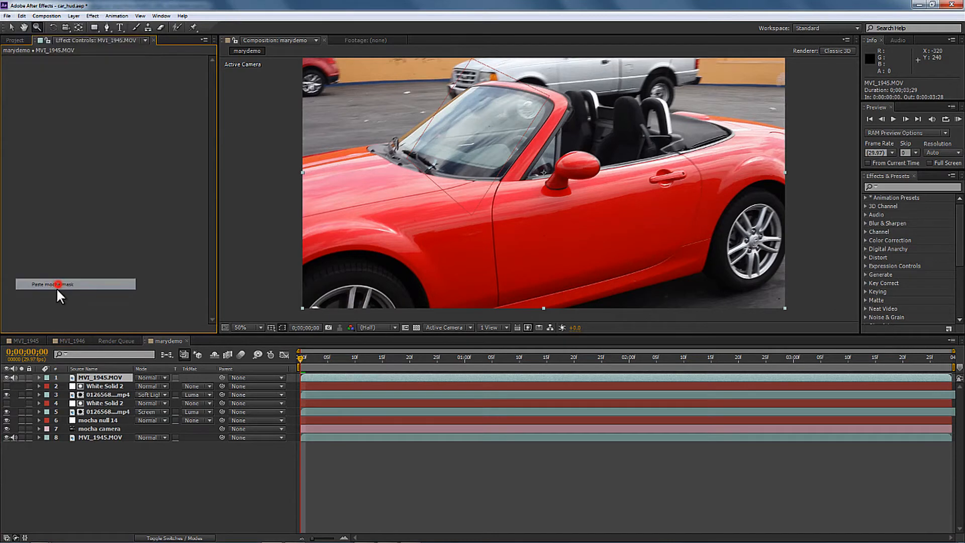
Set the mask feather of both wipers masks on the top footage layer to 2 pixels.
click(39, 378)
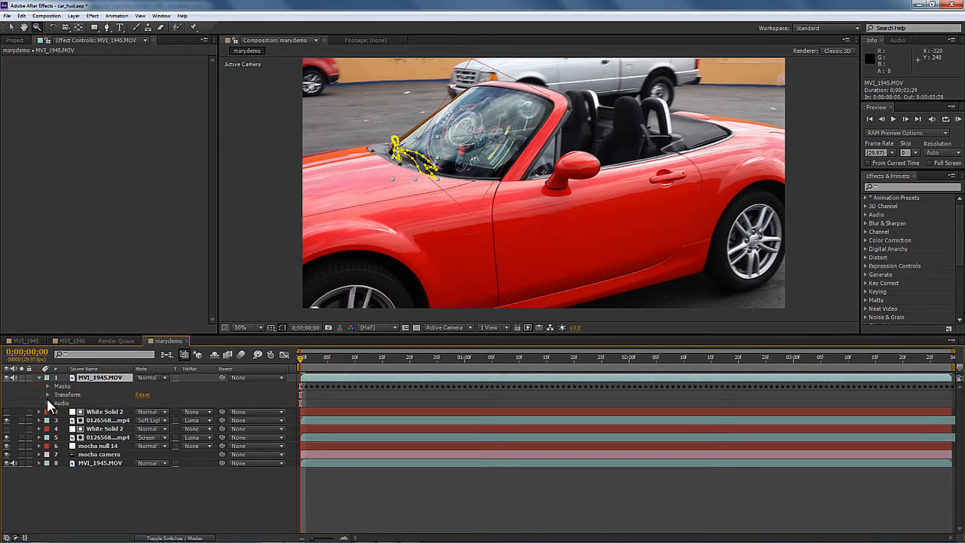
click(46, 386)
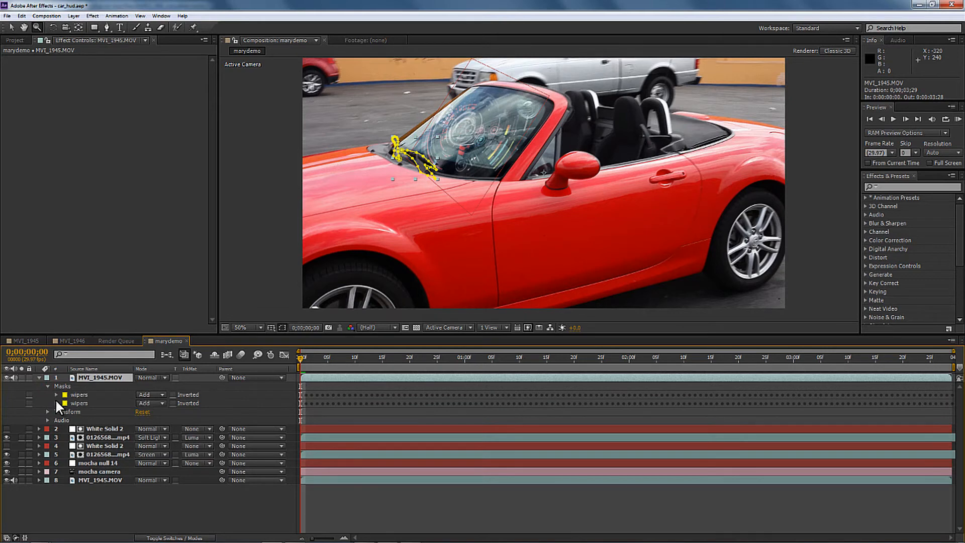
click(56, 402)
click(54, 394)
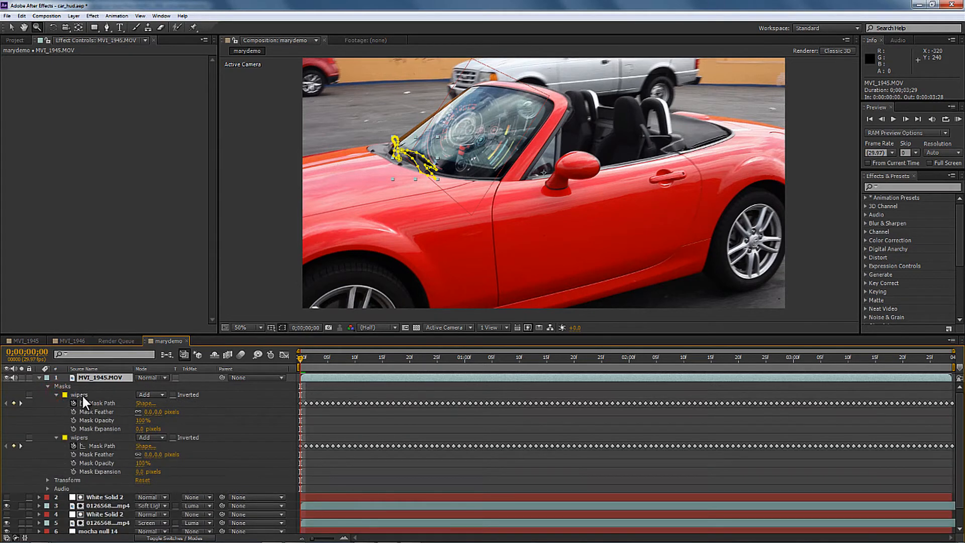
click(80, 395)
shift+click(80, 437)
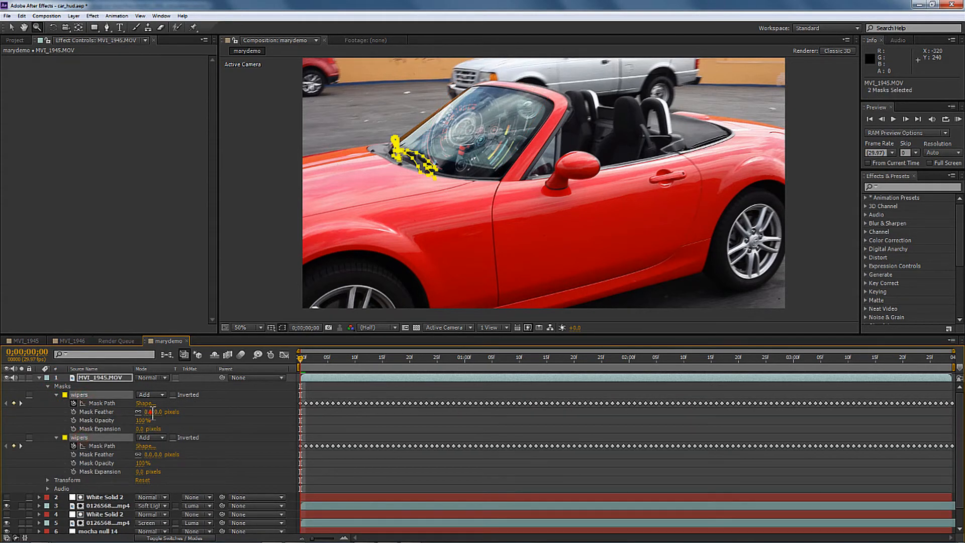
text(2)
click(212, 404)
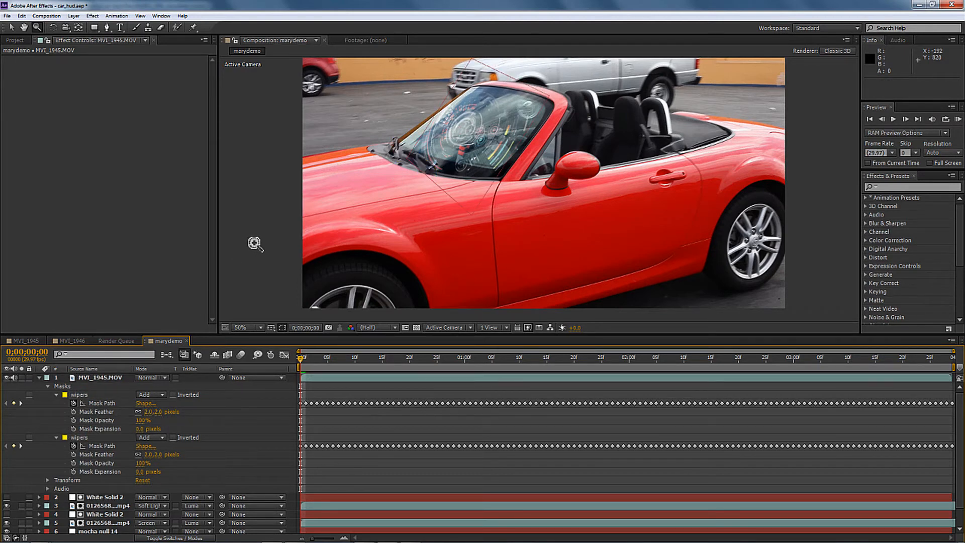
Preview the shot to check the masked wipers over the windshield display, and collapse the top footage layer's properties.
key(KP_0)
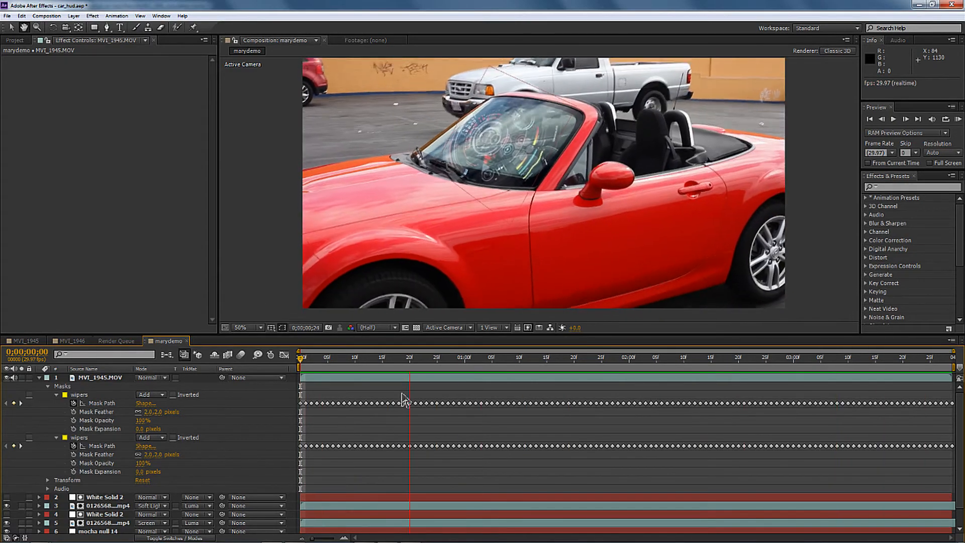
key(z)
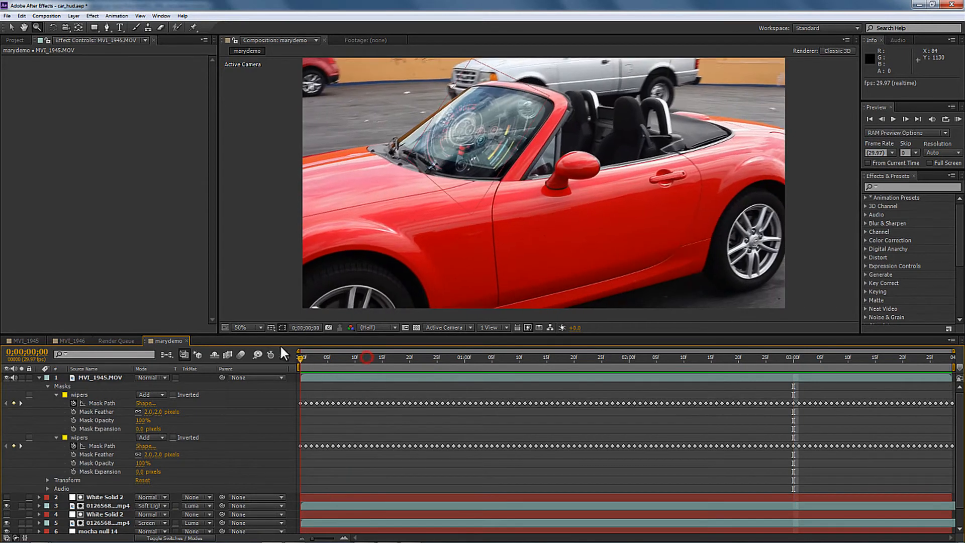
click(56, 377)
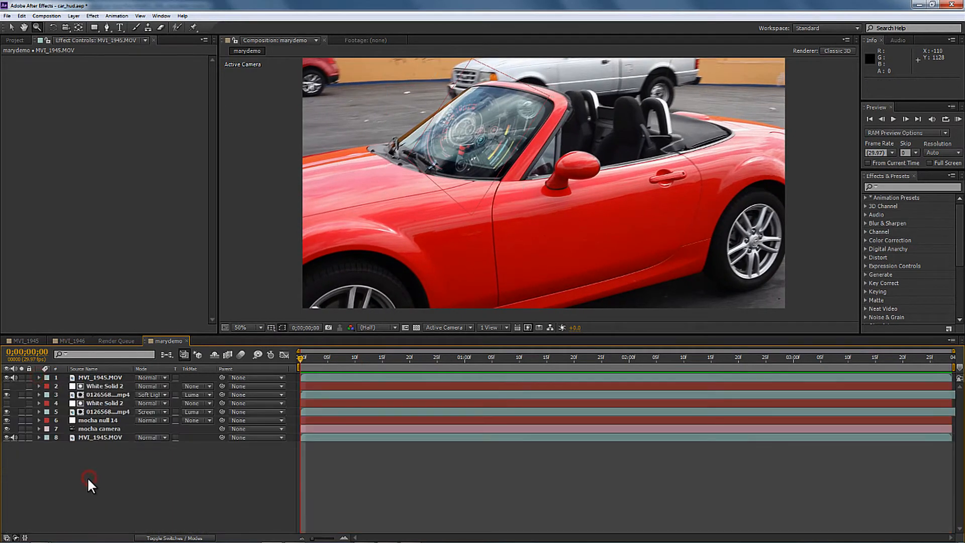
Create a 1920 x 1080 px solid at the top of the composition, with its red sampled from the car body.
click(74, 16)
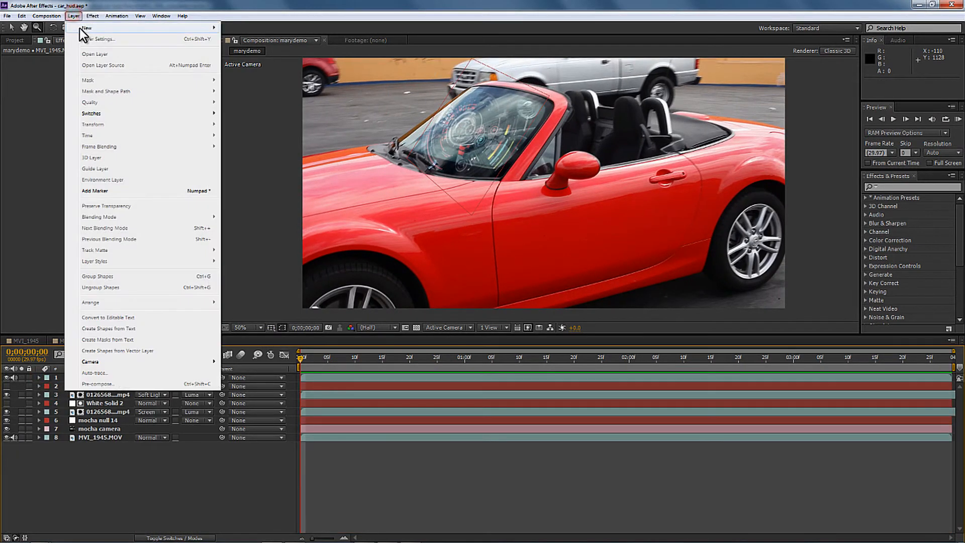
mouse_move(158, 26)
click(238, 42)
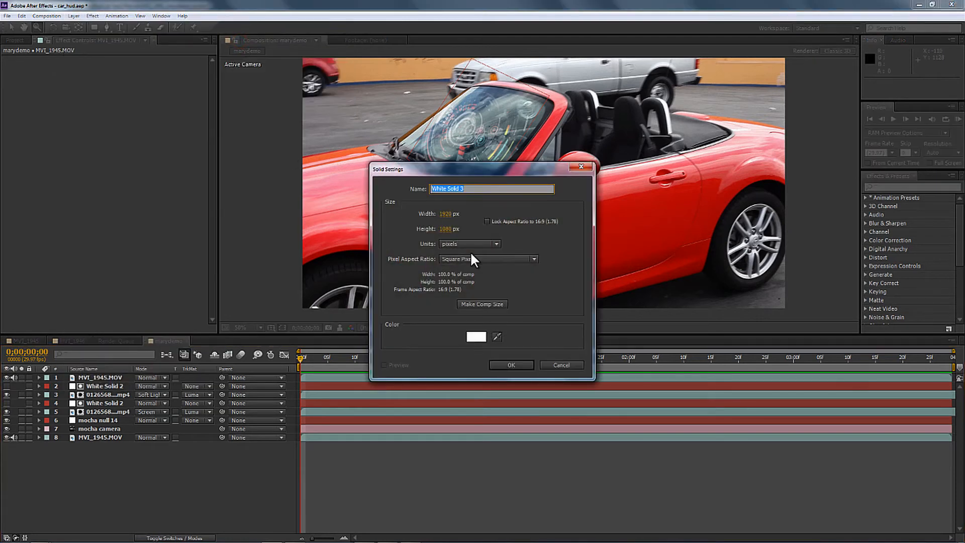
click(496, 335)
click(649, 197)
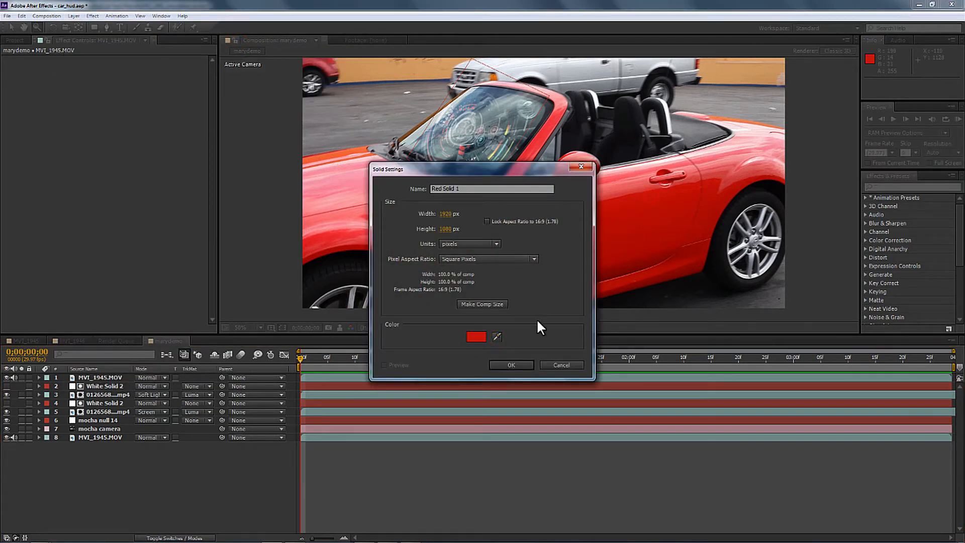
click(517, 365)
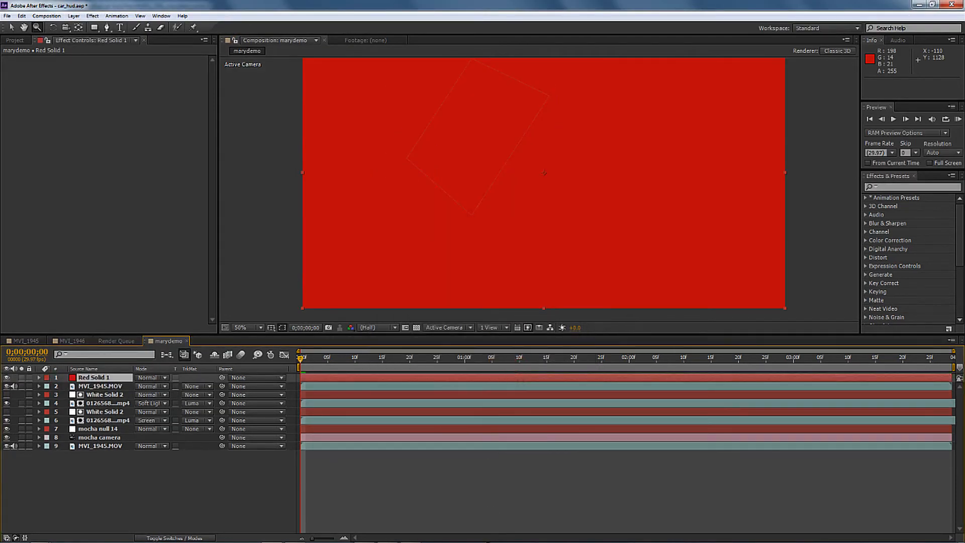
Switch to mocha Pro and copy the side of car hologram layer's shape data for AE to the clipboard.
click(295, 534)
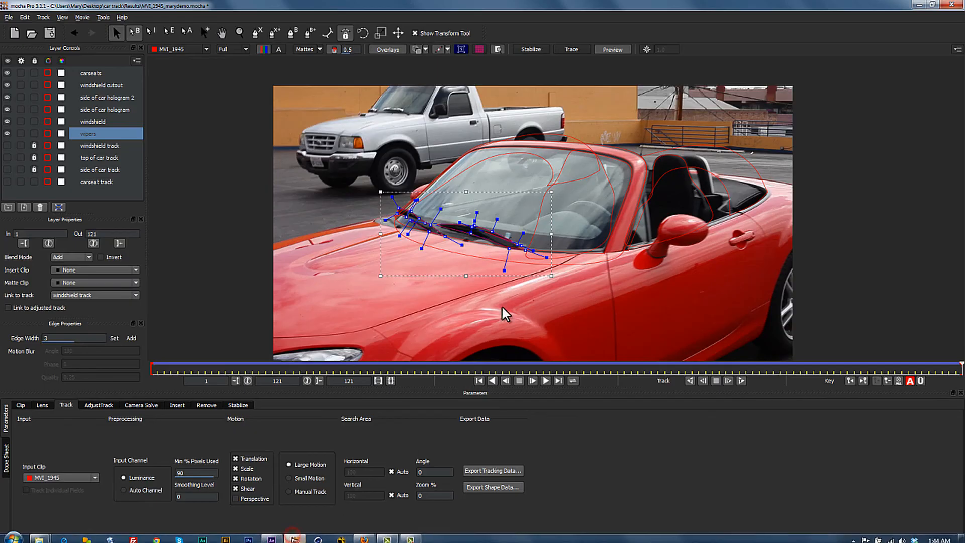
click(684, 151)
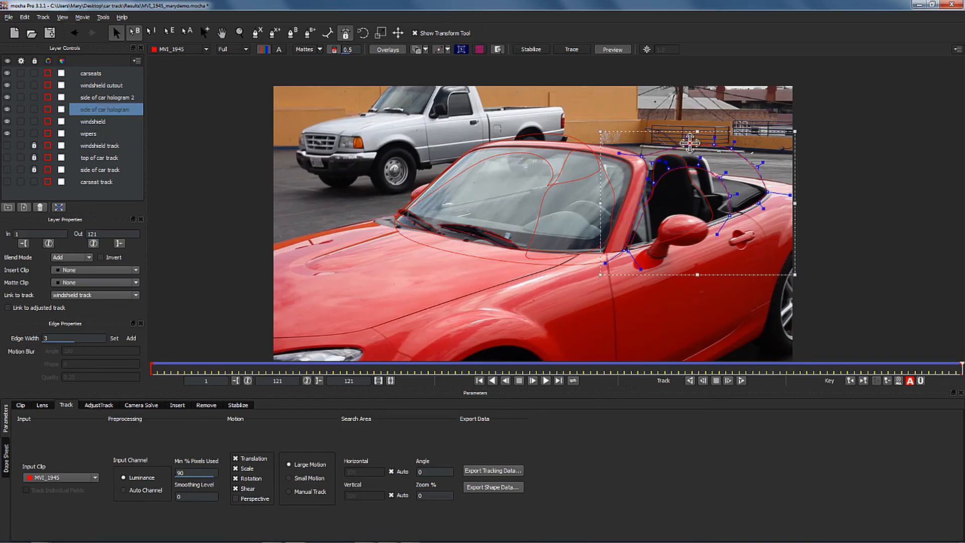
click(489, 489)
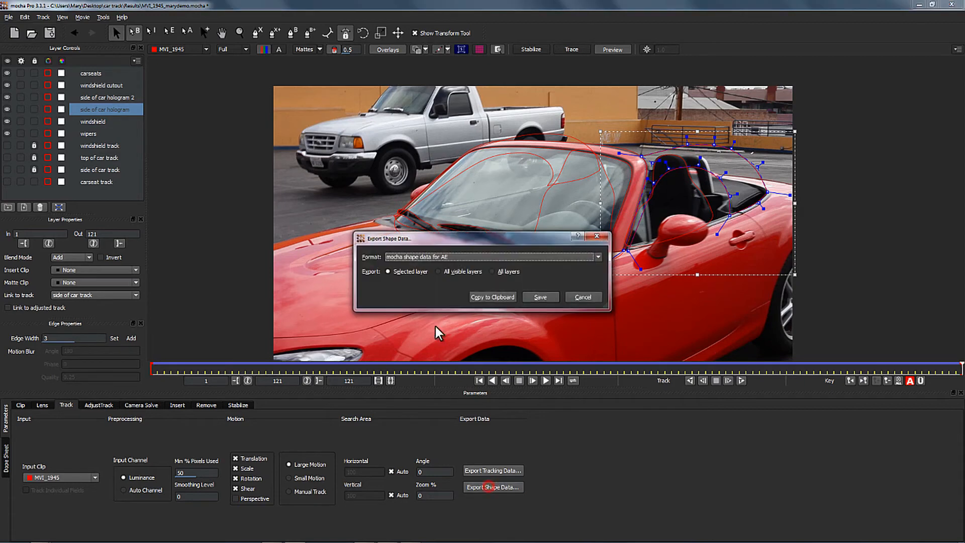
click(481, 297)
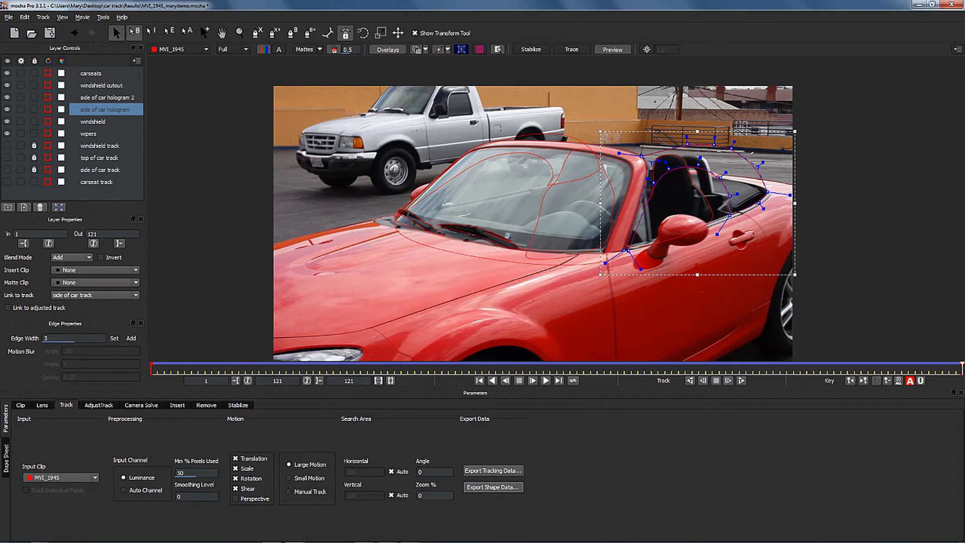
Switch to After Effects and paste the copied mocha mask onto the red solid.
click(266, 535)
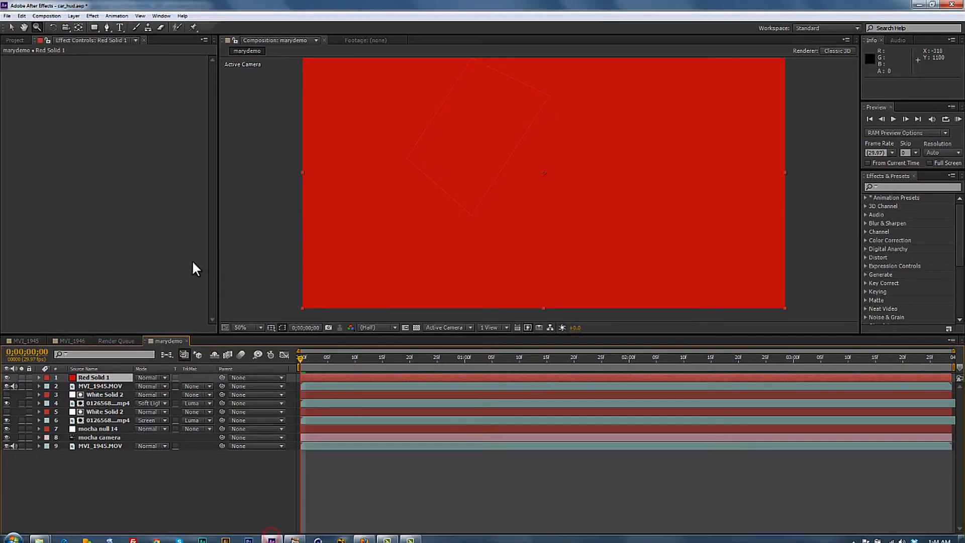
click(22, 16)
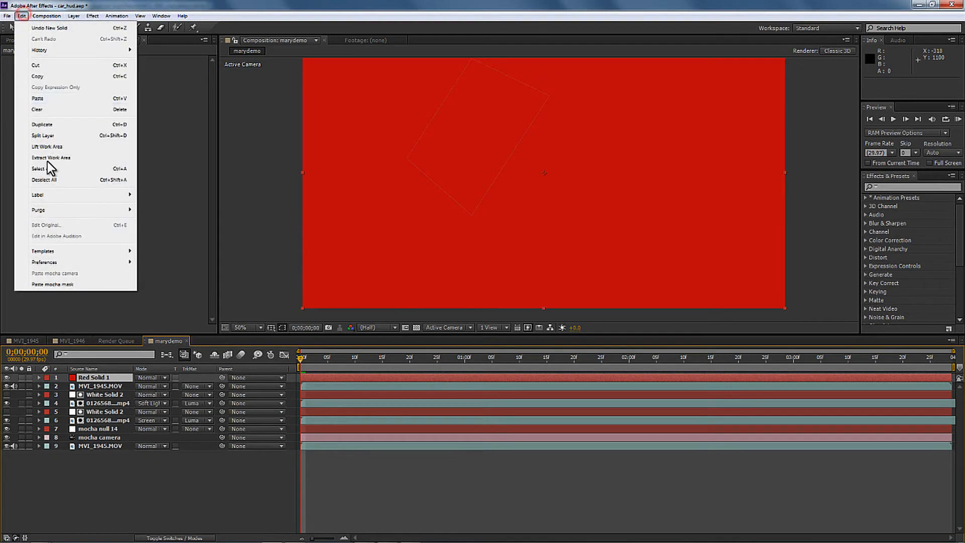
click(62, 284)
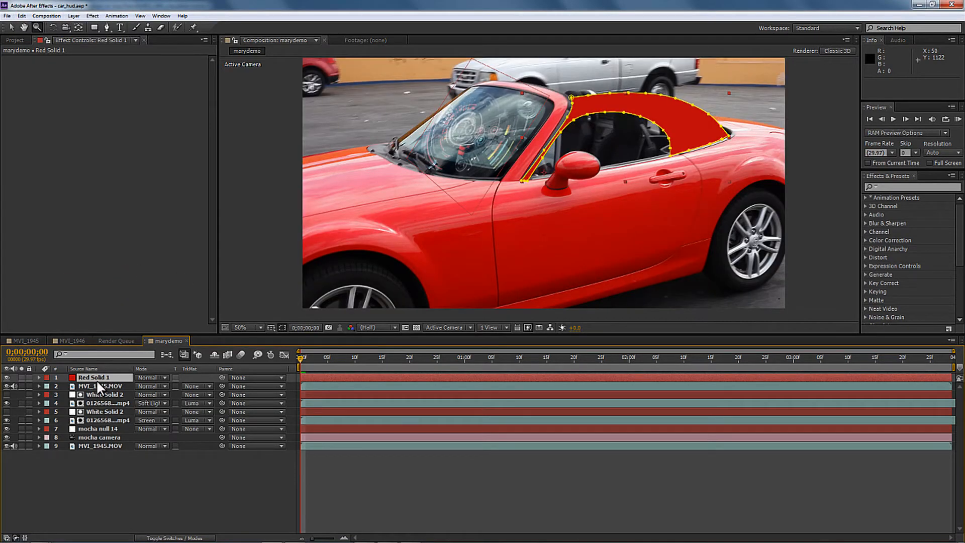
Duplicate the masked red solid, delete the copy's side of car hologram mask, and place the copy below the masked solid.
key(ctrl+d)
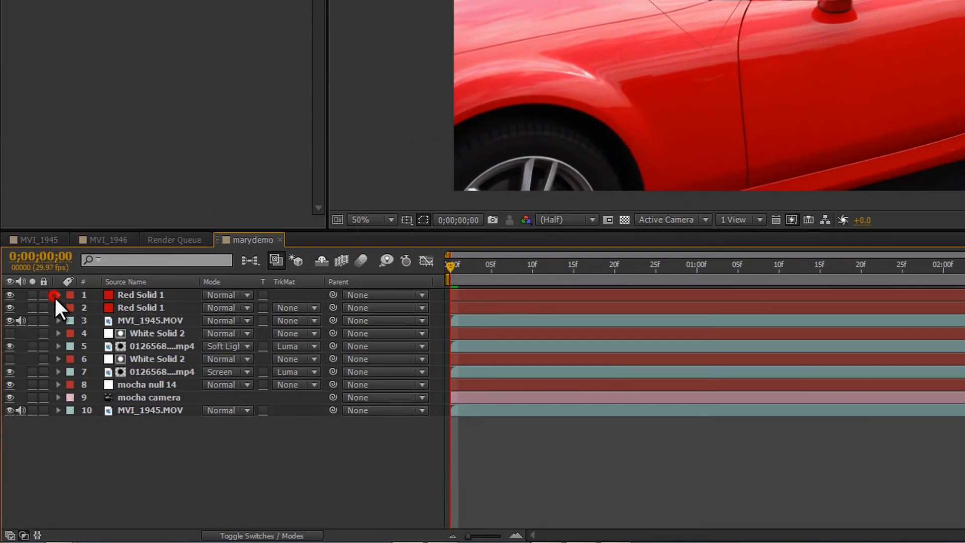
click(58, 295)
click(71, 307)
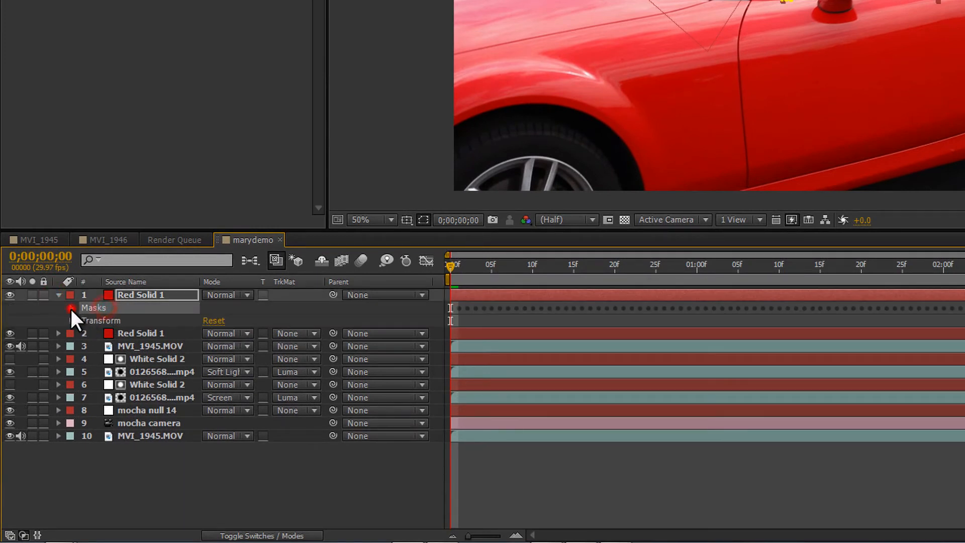
click(109, 321)
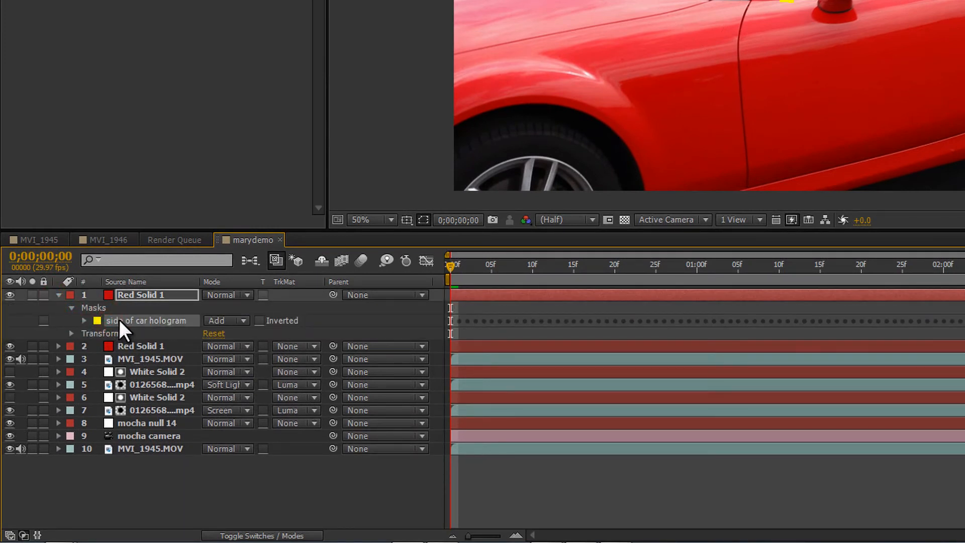
key(Delete)
drag(148, 291, 149, 321)
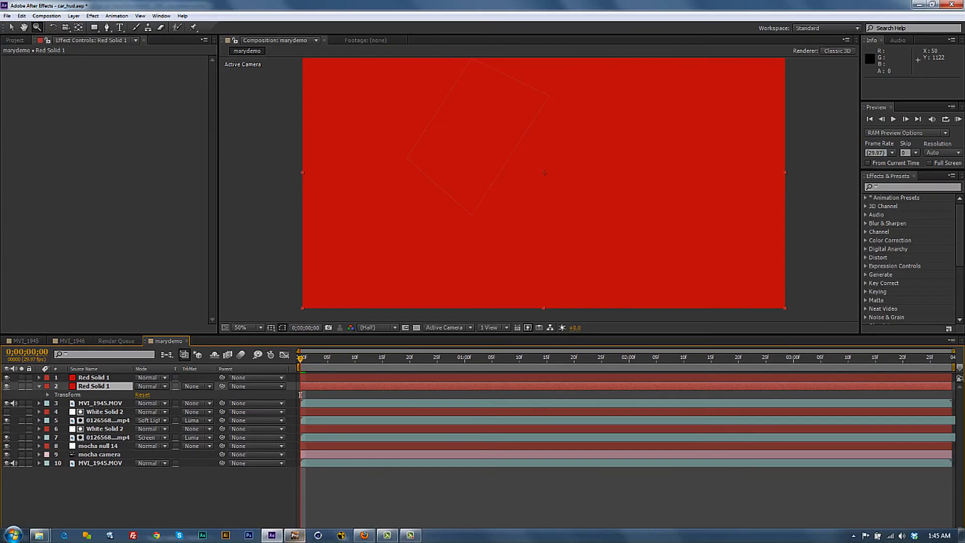
Switch to mocha Pro and copy the side of car hologram 2 layer's shape data for AE to the clipboard.
click(295, 535)
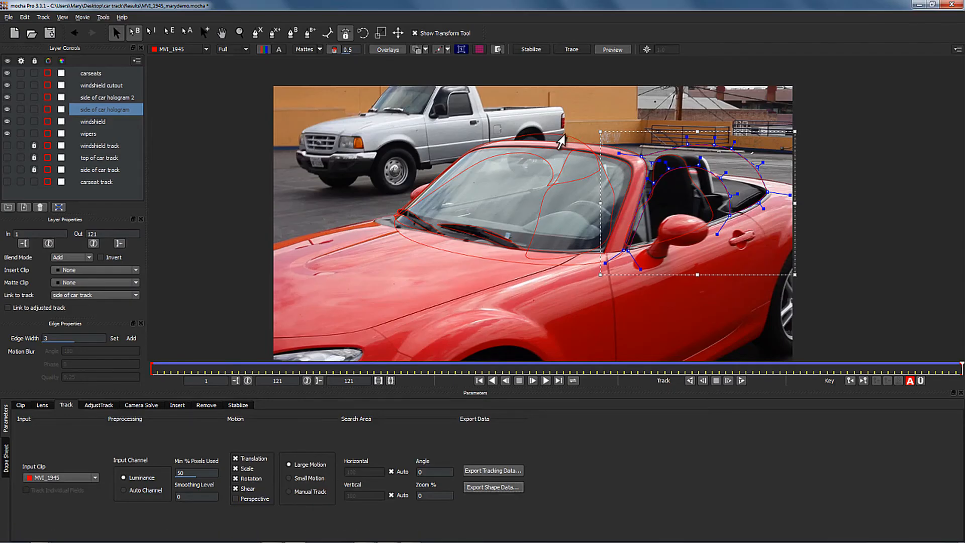
click(561, 136)
click(484, 487)
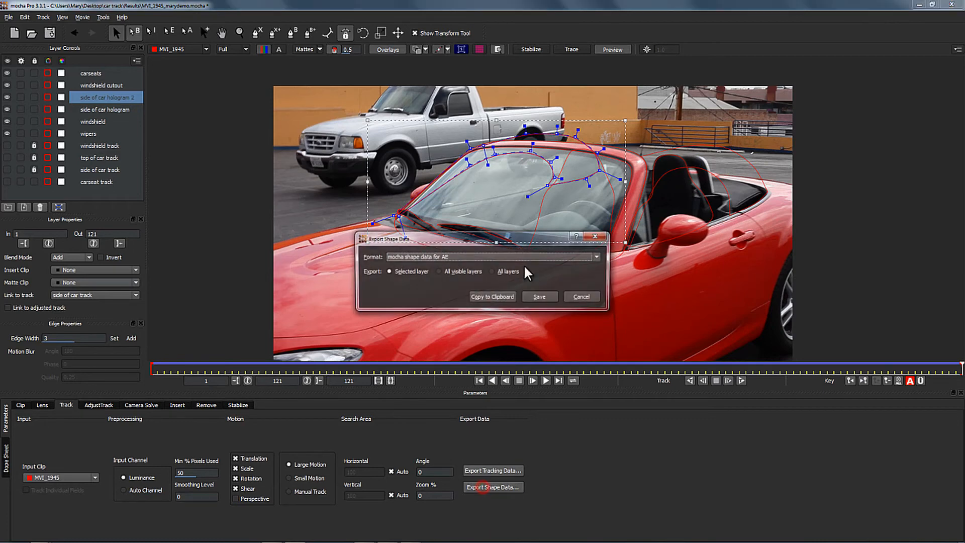
click(491, 297)
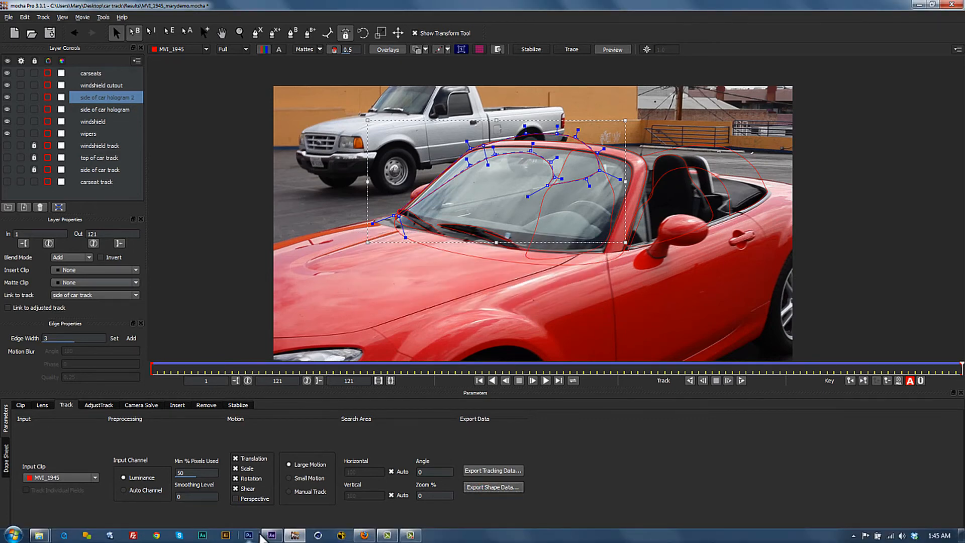
Switch to After Effects and paste the copied side of car hologram 2 mocha mask onto the lower red solid.
click(271, 535)
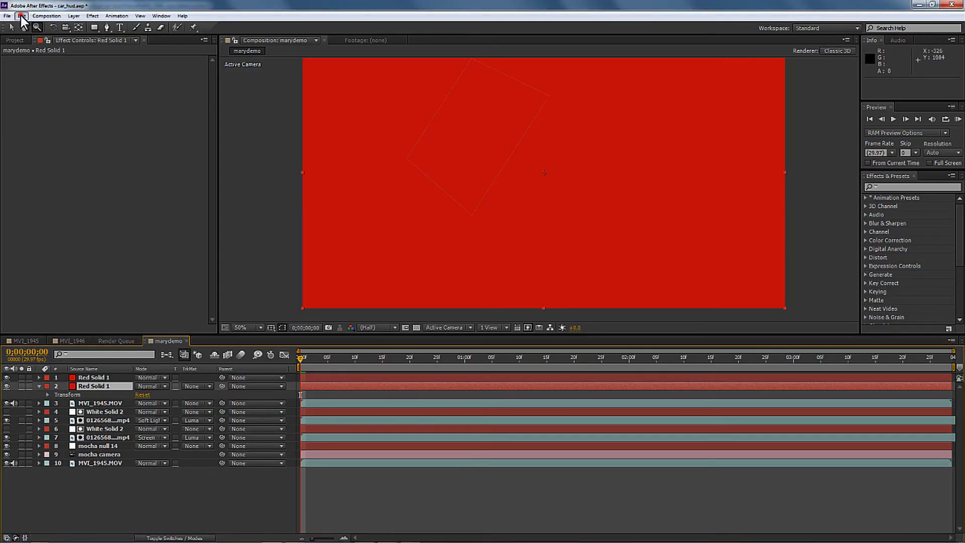
click(22, 20)
click(61, 283)
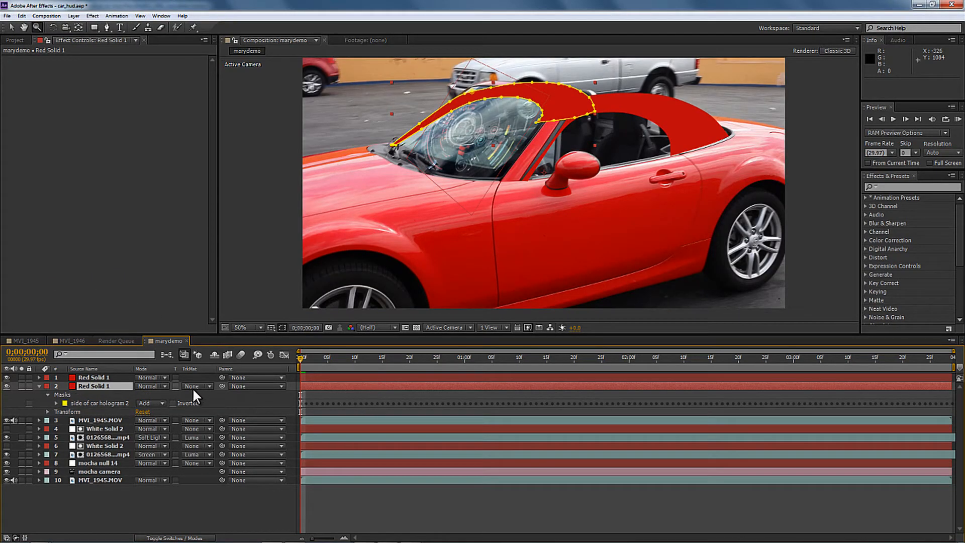
Set the blending mode of both red solid layers to Soft Light.
click(161, 386)
click(173, 391)
click(160, 385)
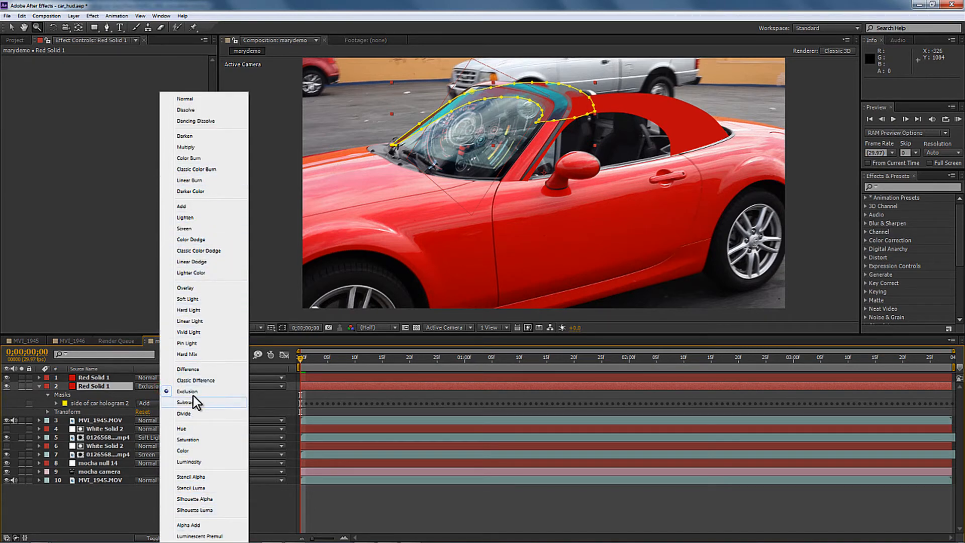
click(196, 298)
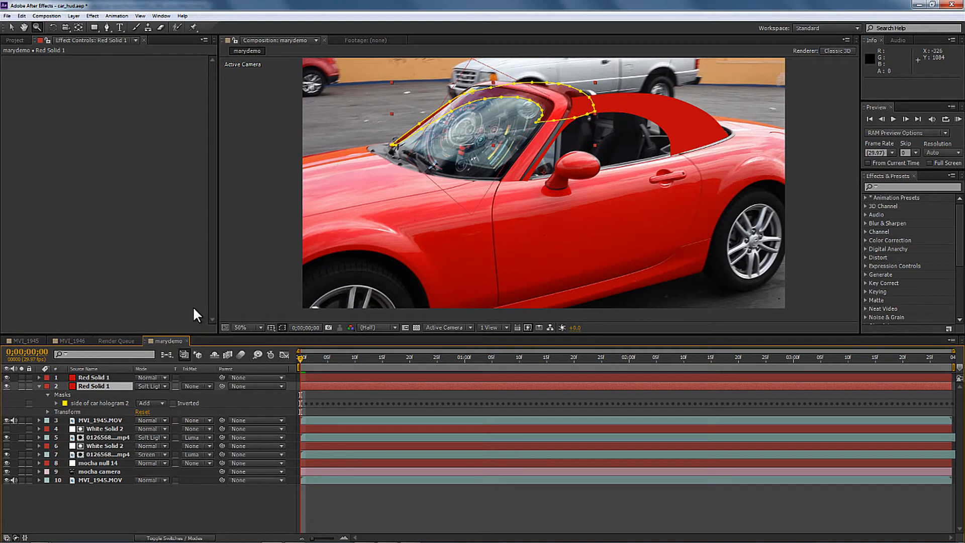
click(108, 376)
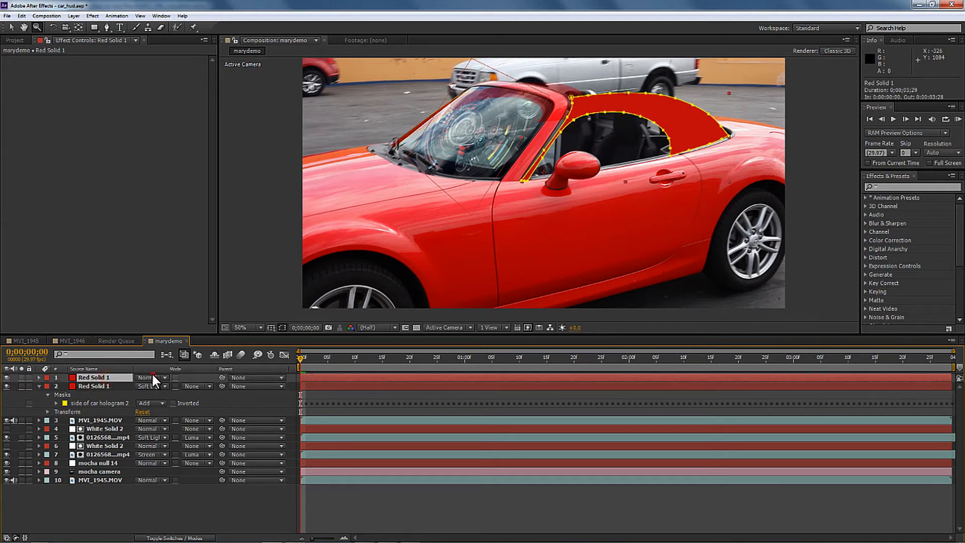
click(150, 375)
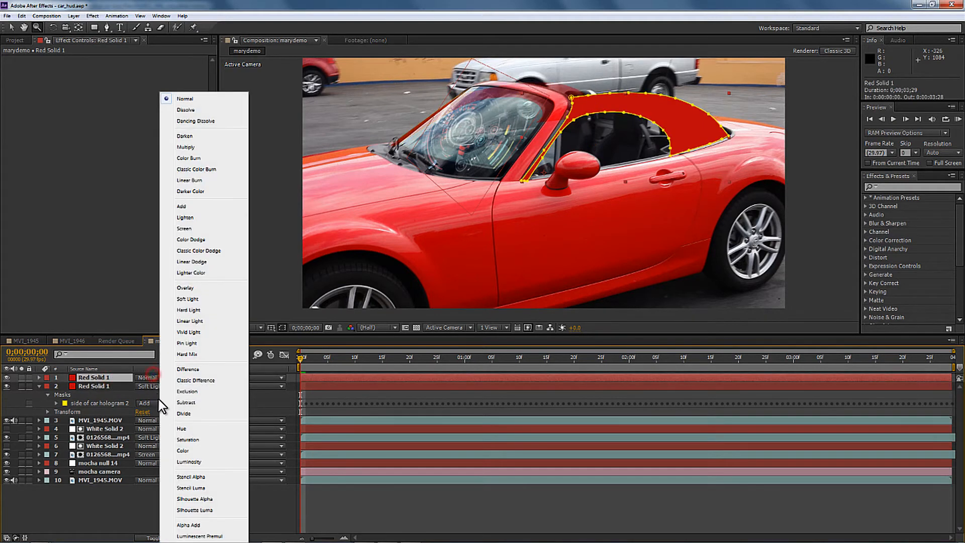
click(203, 299)
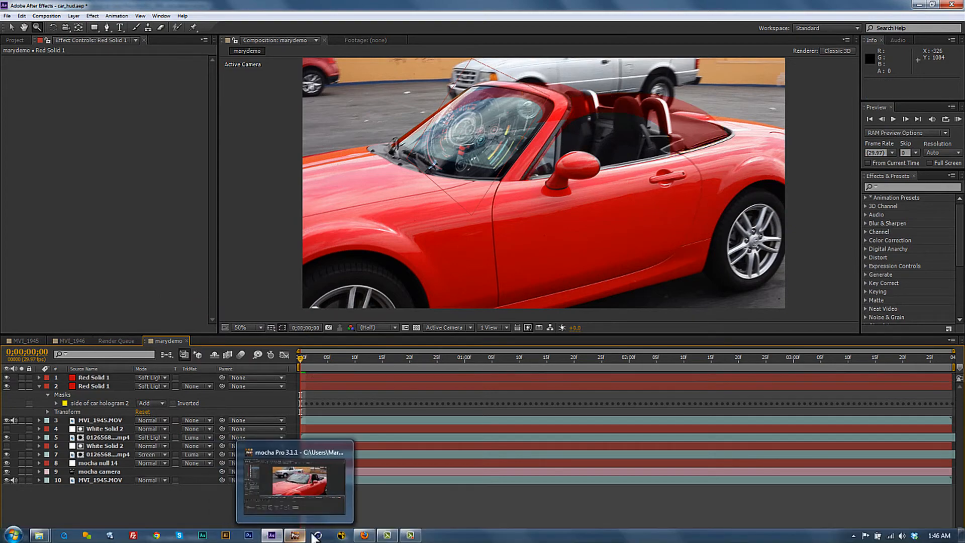
Switch to mocha Pro, hide all layers except carseats and side of car hologram, and copy the carseats shape data for AE to the clipboard.
click(297, 535)
drag(7, 133, 7, 99)
click(7, 73)
click(7, 73)
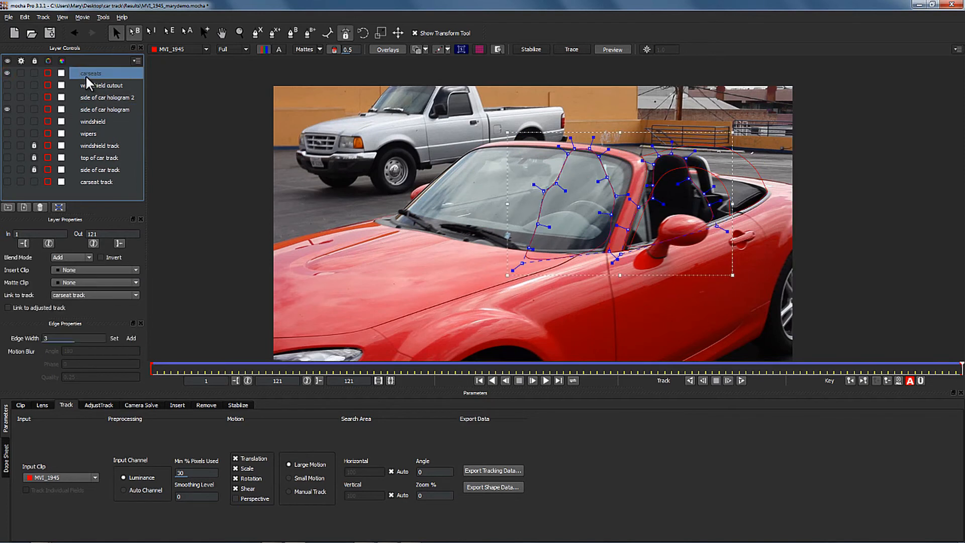
click(493, 486)
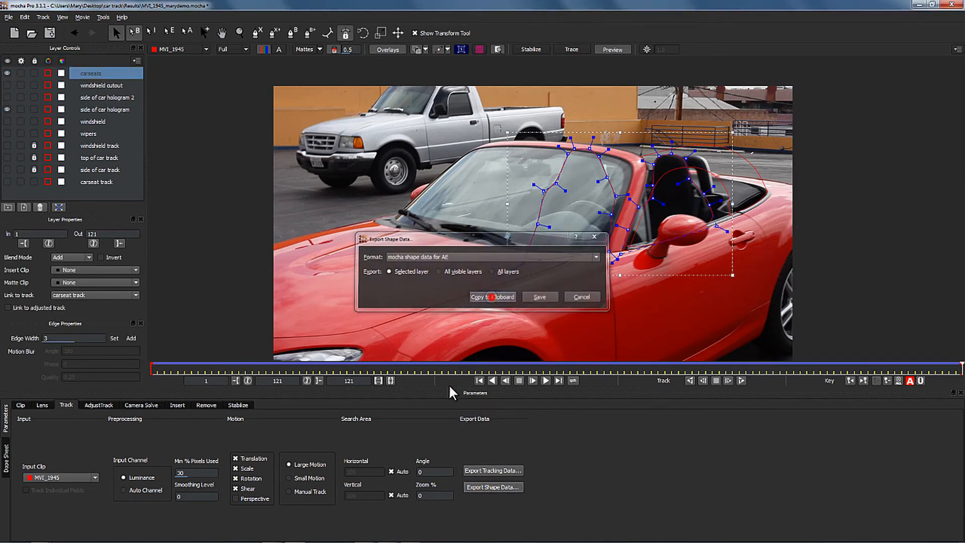
click(495, 297)
Switch to After Effects and paste the copied carseats mocha masks onto the lower red solid.
click(271, 534)
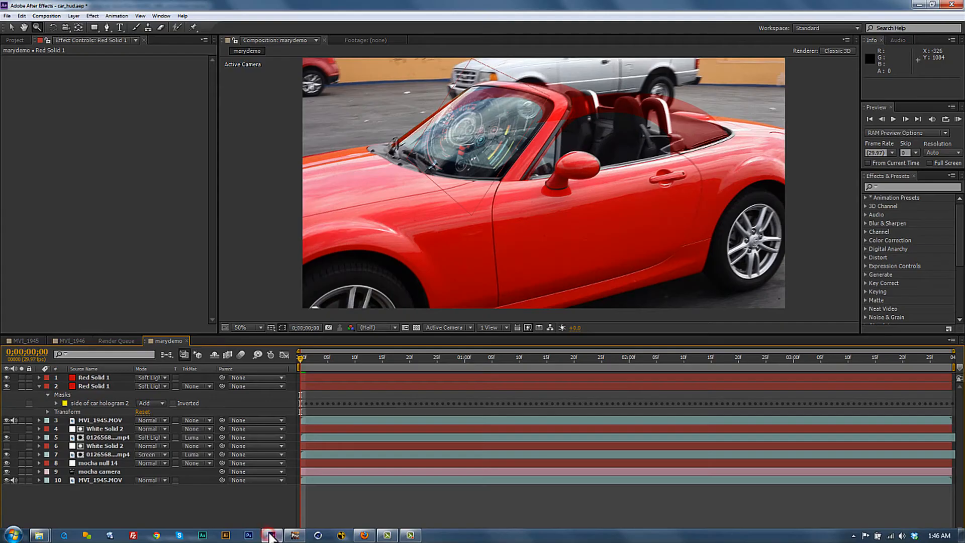
click(95, 377)
click(95, 371)
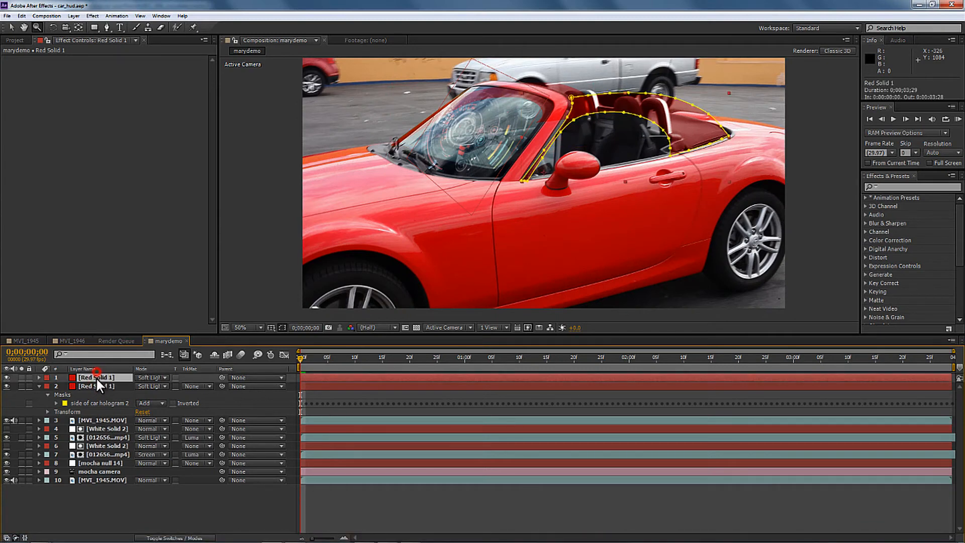
click(96, 384)
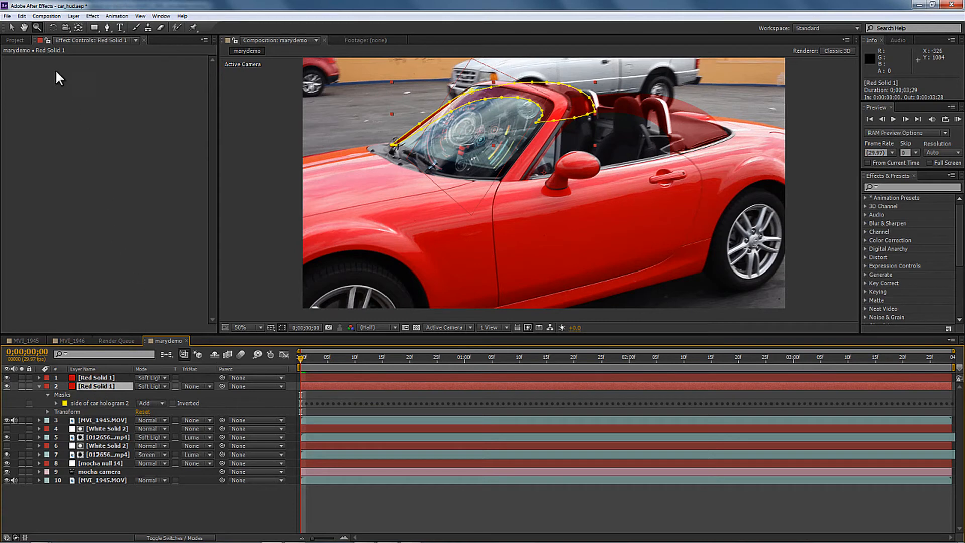
click(28, 11)
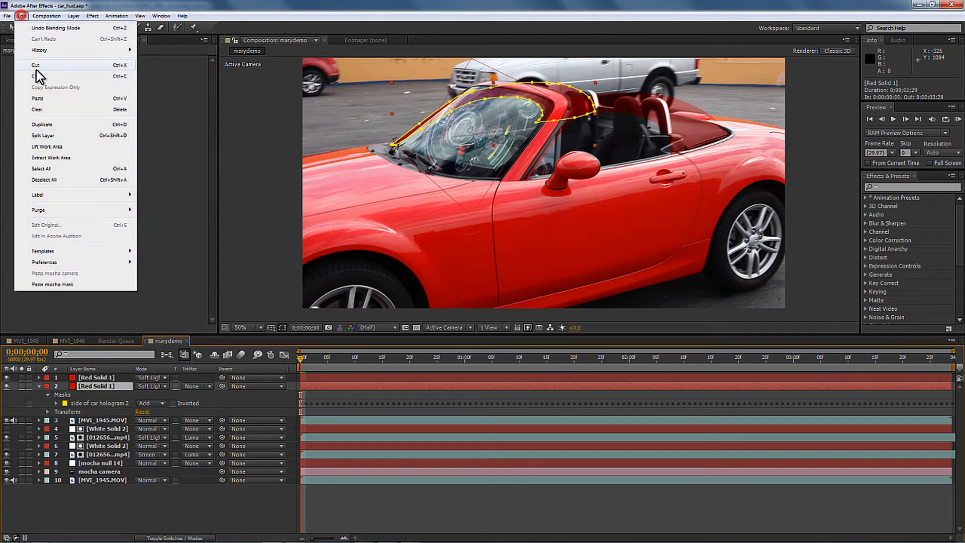
click(62, 282)
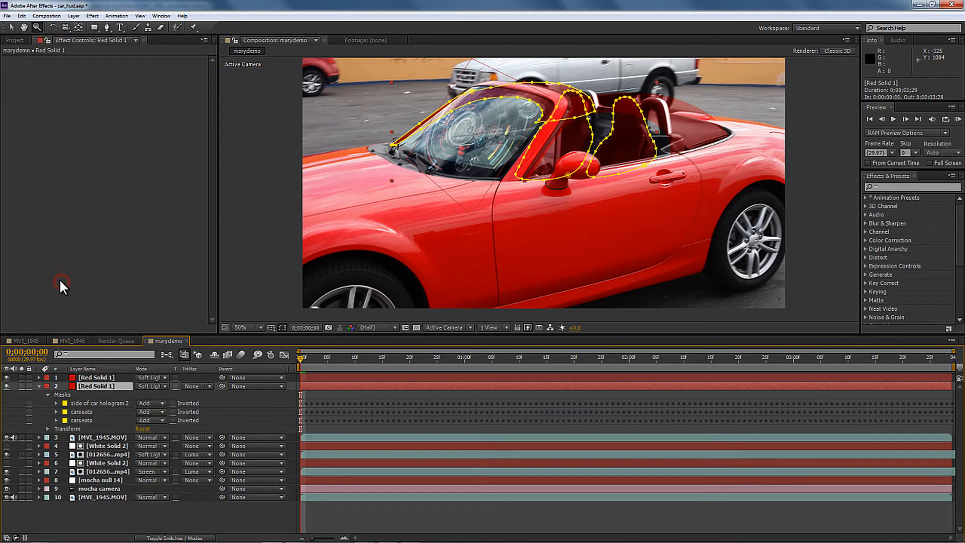
Set both carseats masks on the lower red solid to Subtract.
click(147, 411)
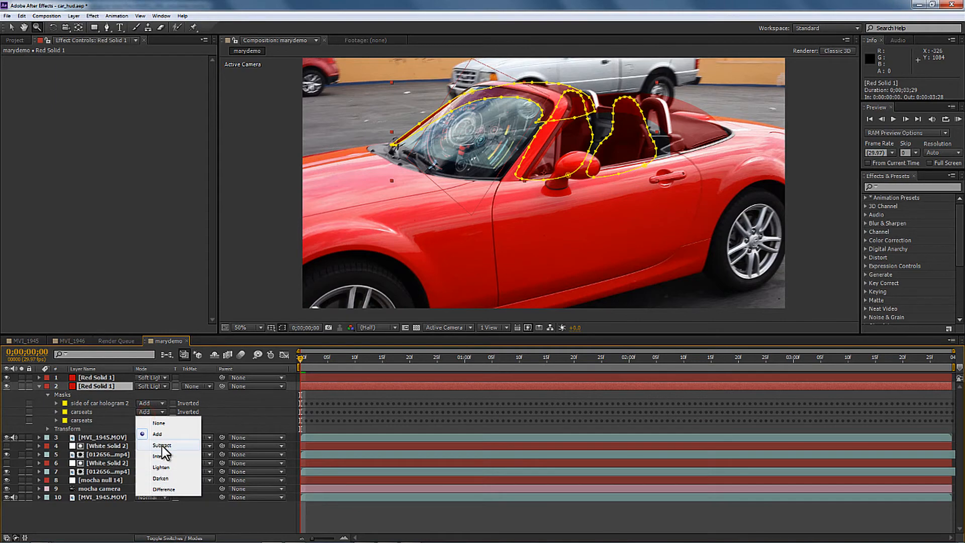
click(162, 445)
click(154, 420)
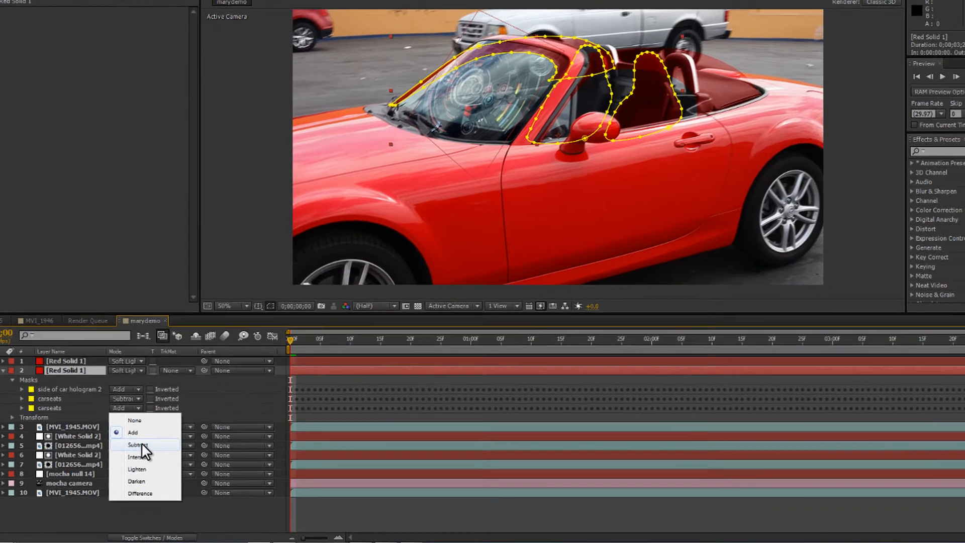
click(141, 445)
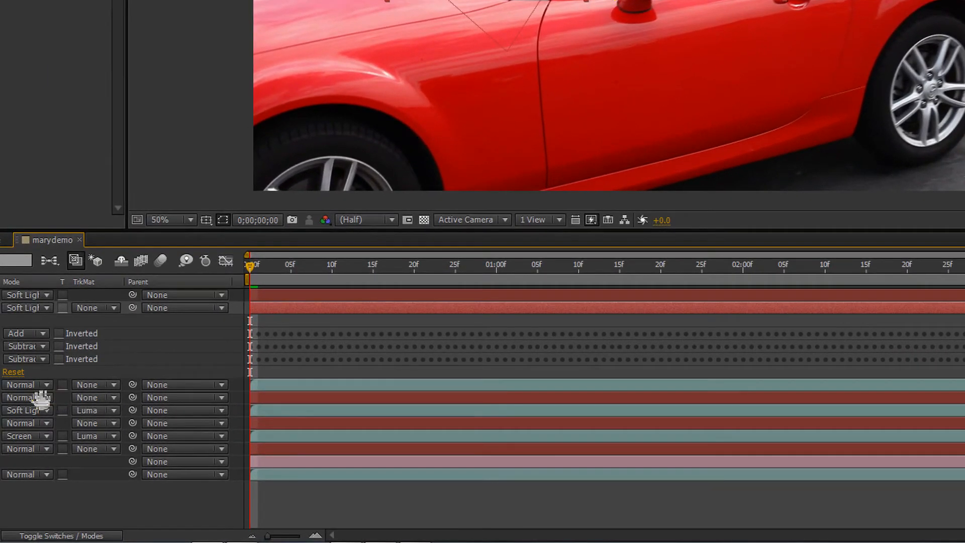
key(space)
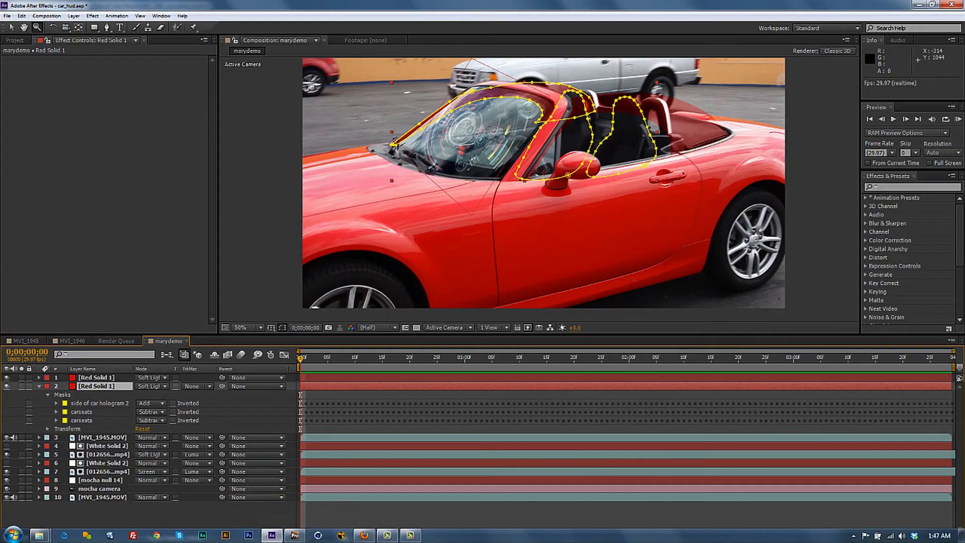
Switch to mocha Pro and leave only the windshield cutout and windshield layers visible.
mouse_move(294, 535)
click(301, 457)
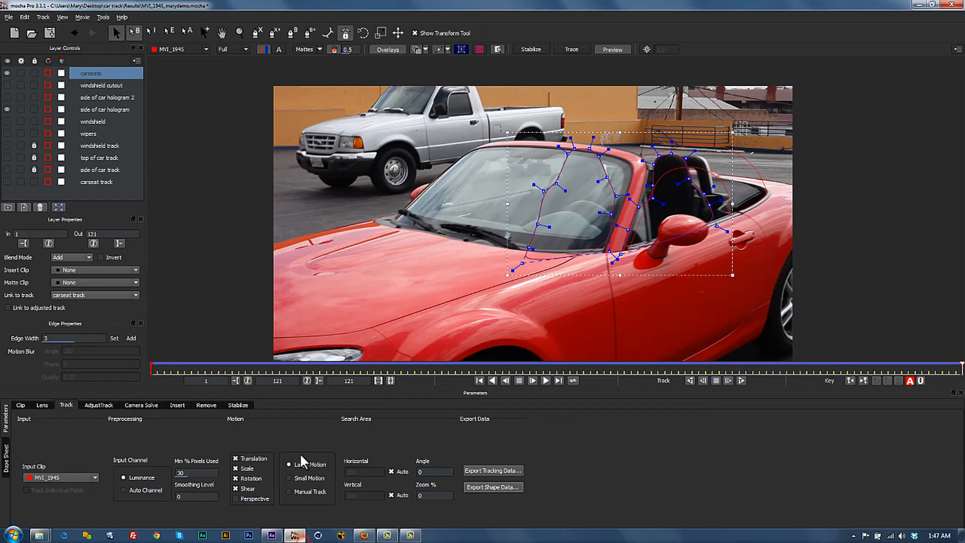
click(95, 86)
click(7, 73)
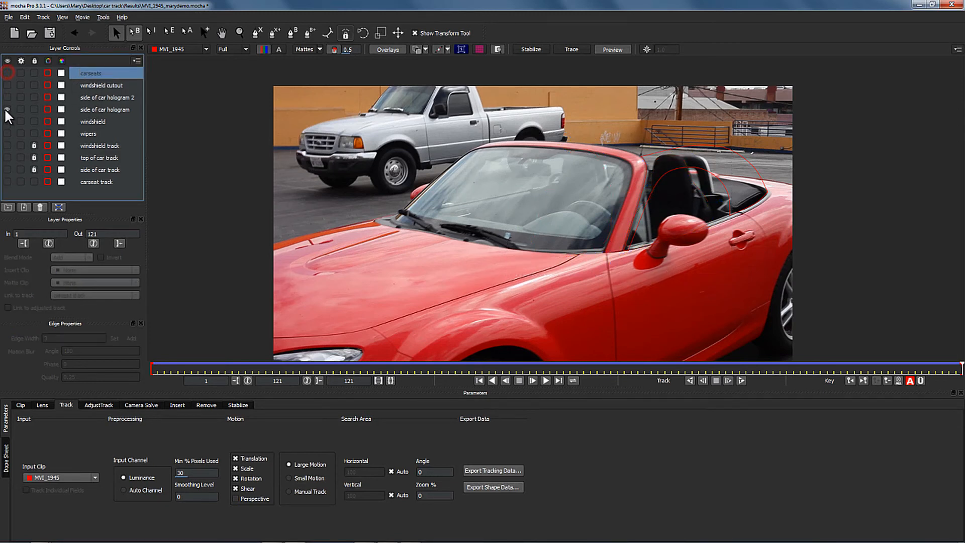
click(7, 109)
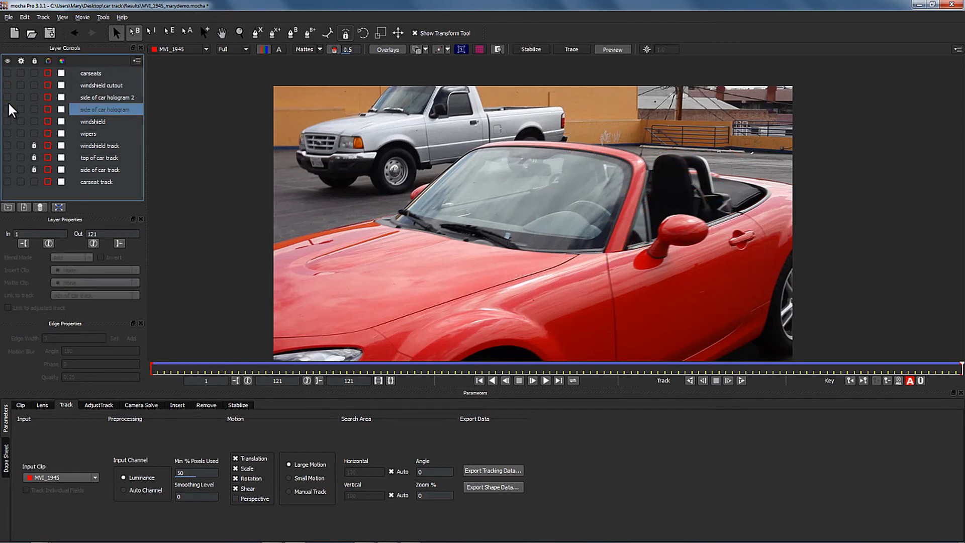
click(7, 85)
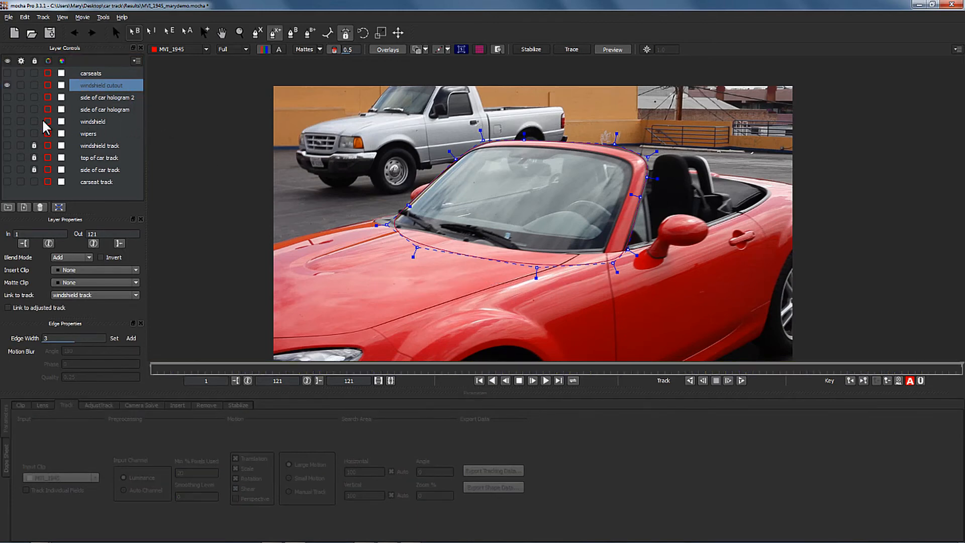
click(7, 121)
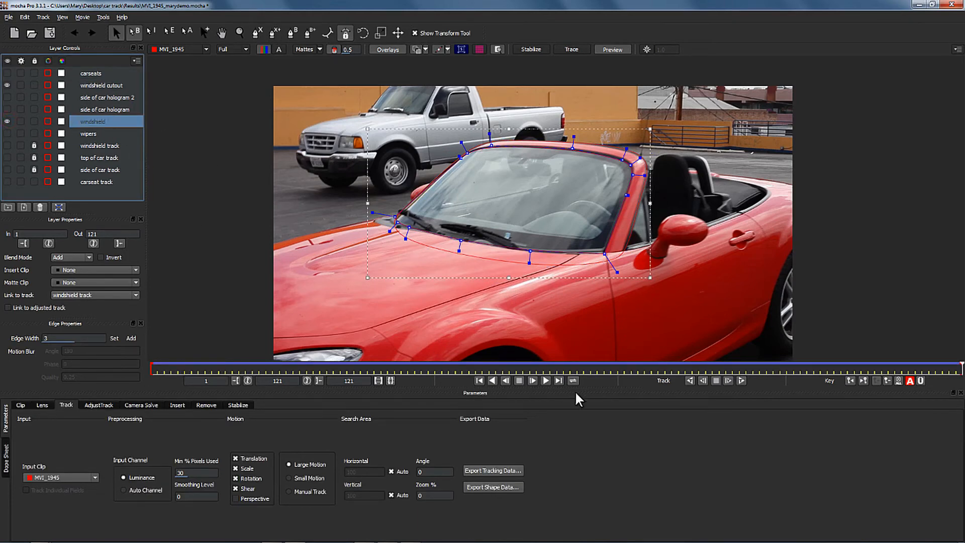
Copy the mocha shape data for AE of all visible layers to the clipboard.
click(490, 486)
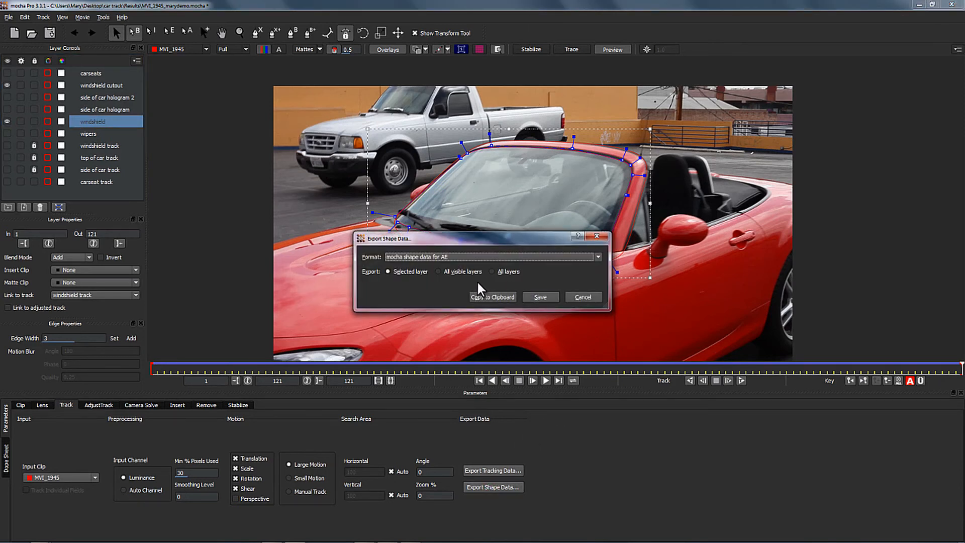
click(439, 271)
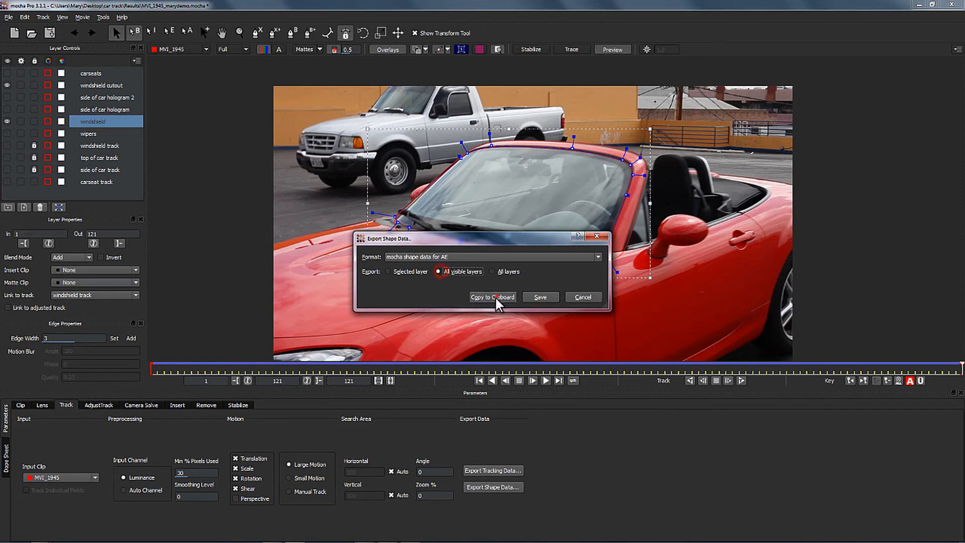
click(495, 296)
Switch to After Effects and paste the copied windshield and windshield cutout masks onto the lower red solid.
mouse_move(148, 540)
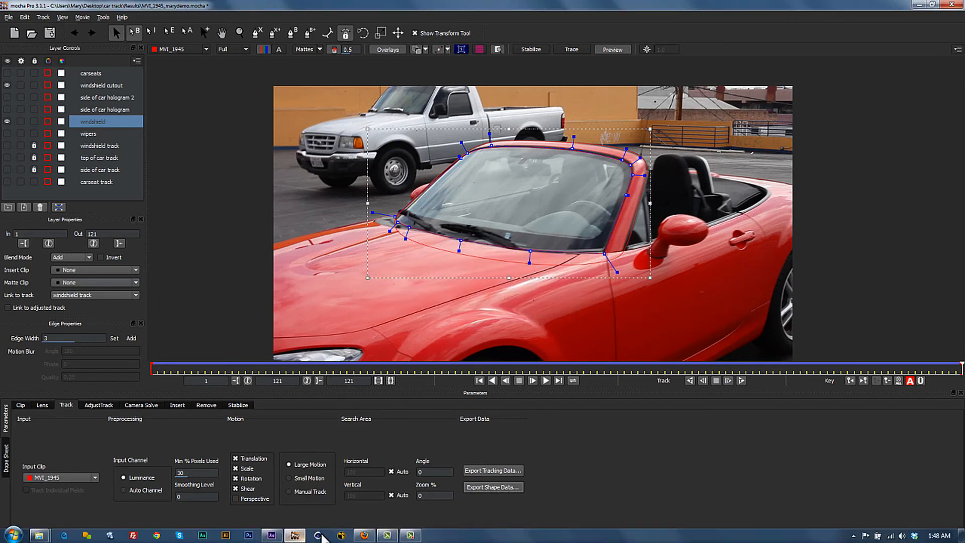
click(270, 536)
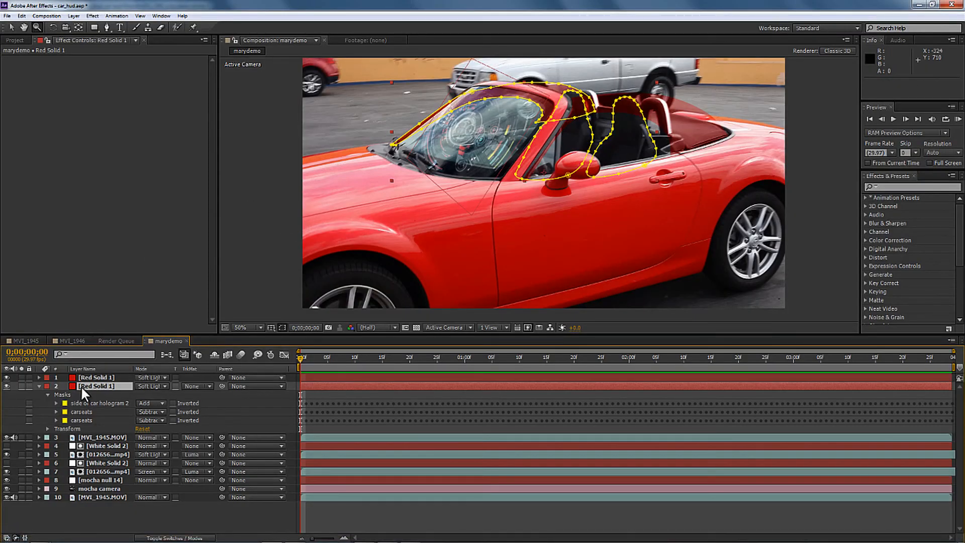
click(22, 16)
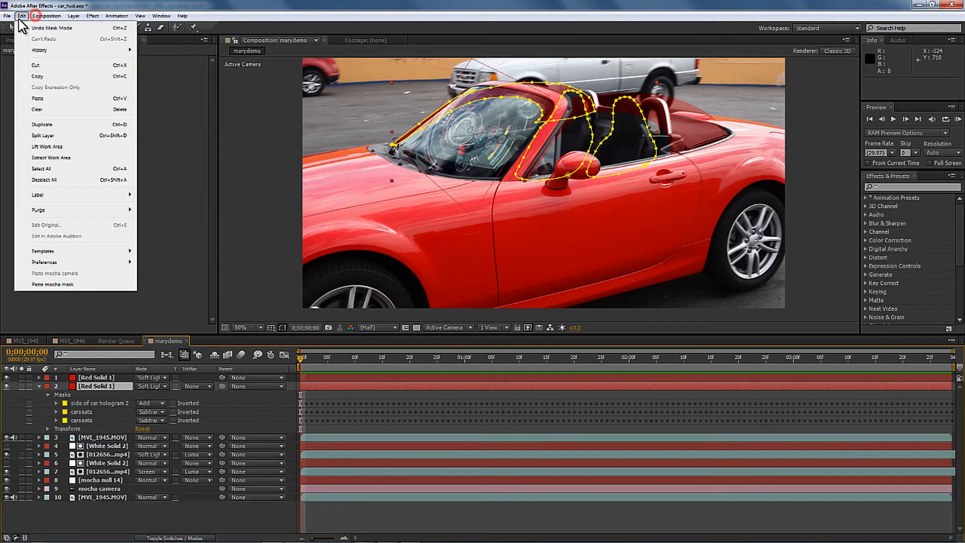
click(52, 283)
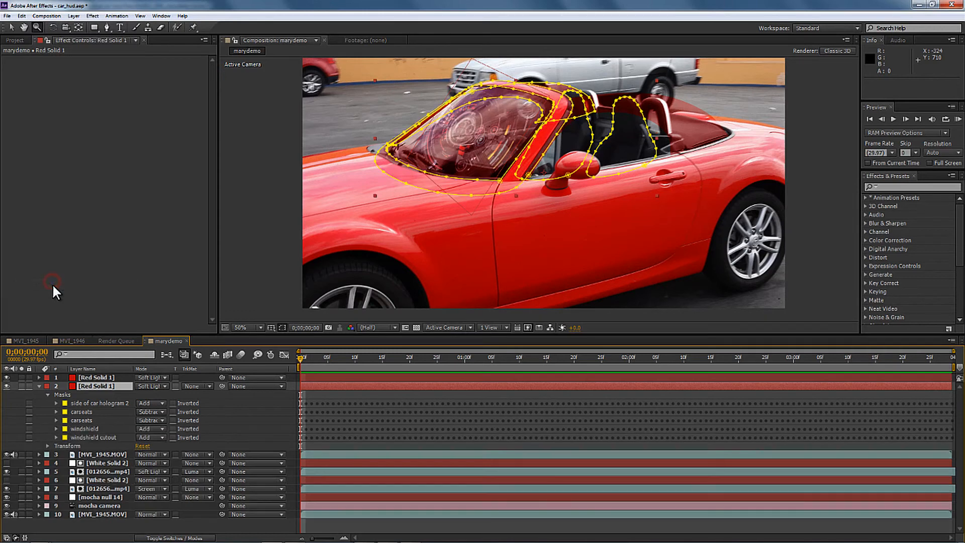
Set the windshield and windshield cutout masks on the lower red solid to Subtract.
click(148, 428)
click(160, 461)
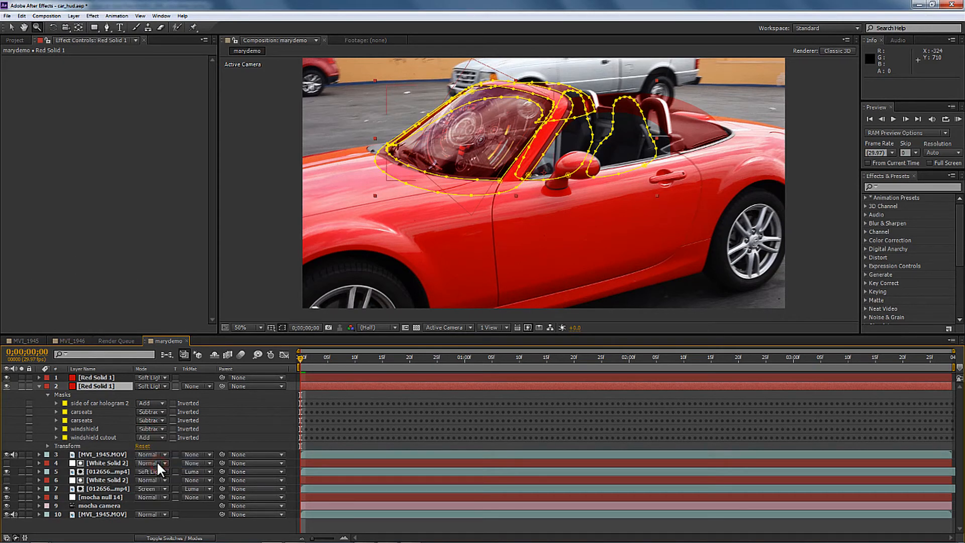
click(157, 437)
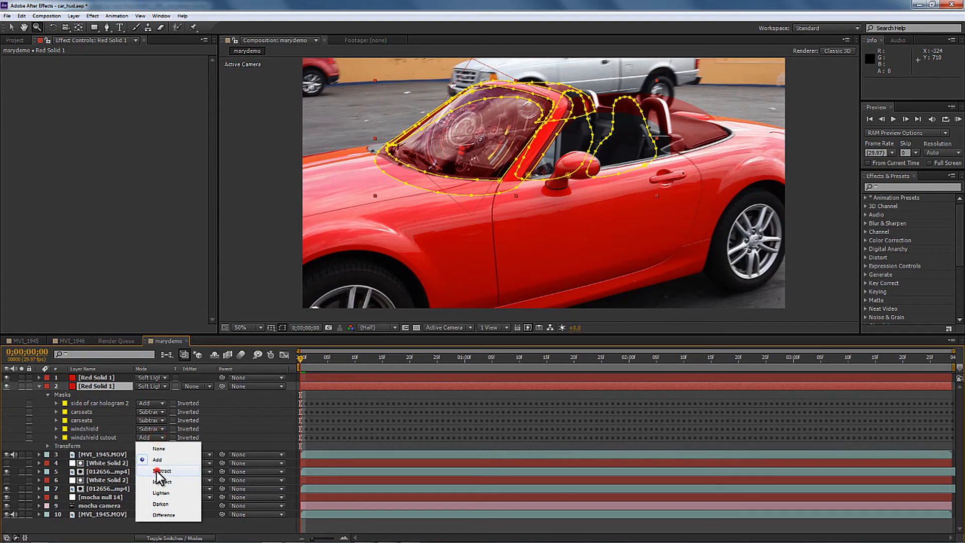
click(156, 471)
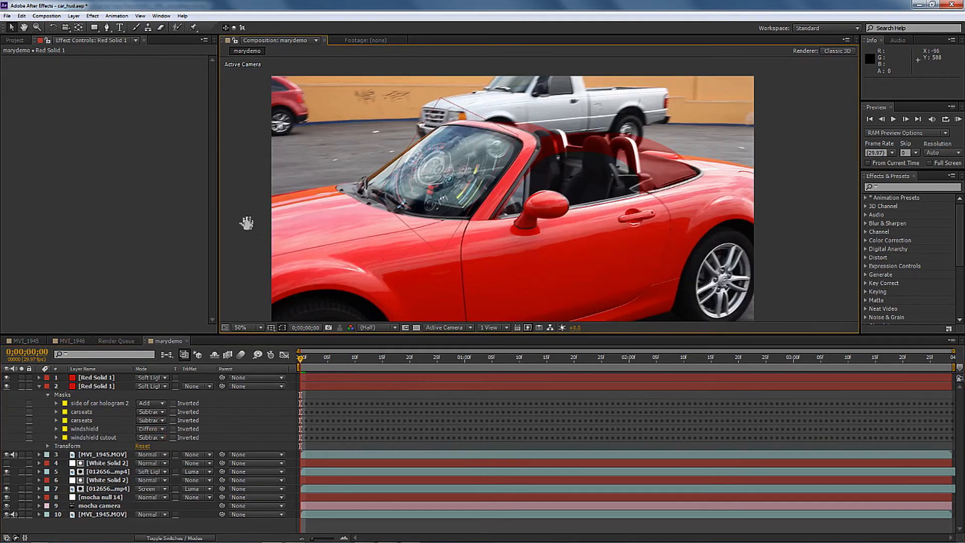
Preview the marydemo composite and select the adjustment layer in the MVI_1946 composition.
key(space)
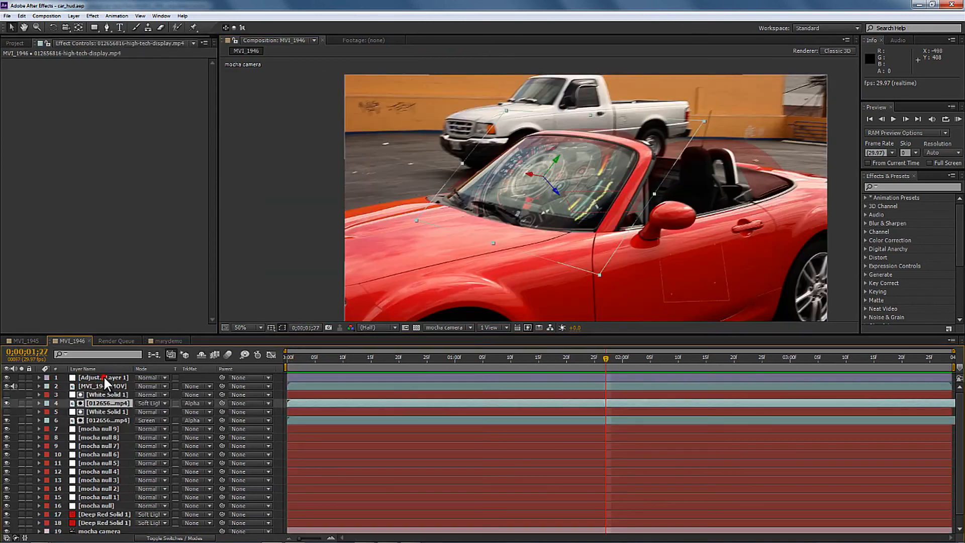
click(104, 378)
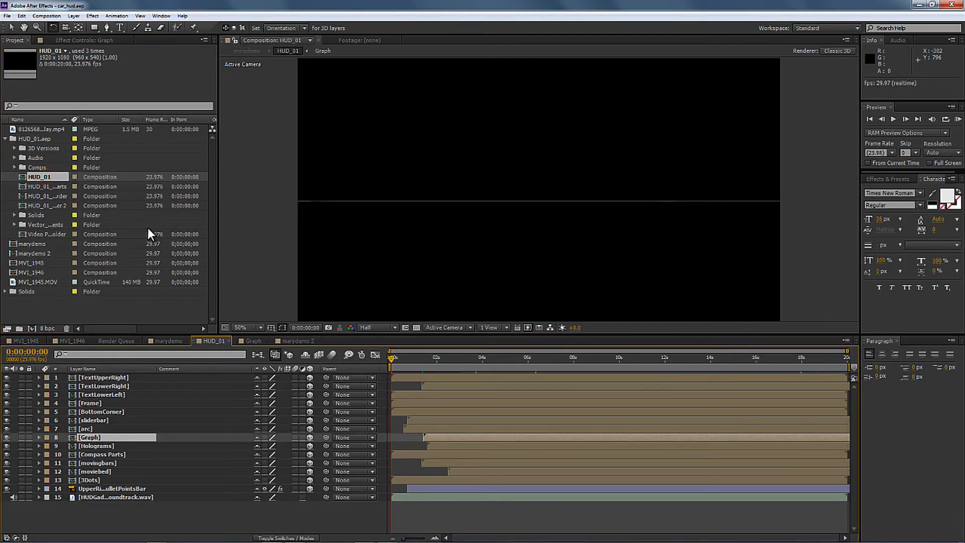
Move to 0:00:05:21 in HUD_01 and go through its layers one by one down to Holograms.
click(106, 378)
drag(442, 358, 525, 358)
click(98, 395)
click(91, 403)
click(92, 412)
click(90, 420)
click(89, 429)
click(89, 437)
click(88, 446)
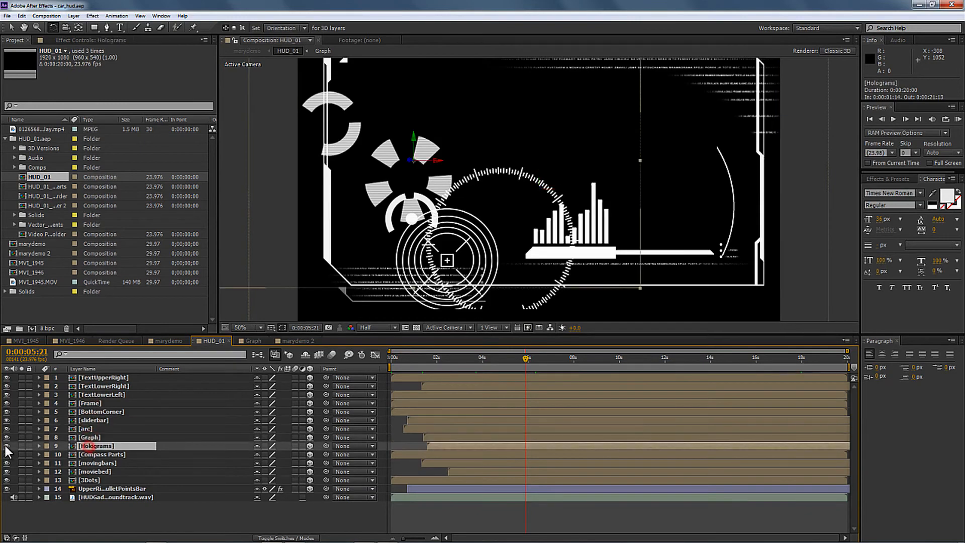
Toggle the visibility of the Holograms and Compass Parts layers in HUD_01 to identify their graphics.
click(6, 445)
click(6, 445)
click(8, 453)
click(7, 454)
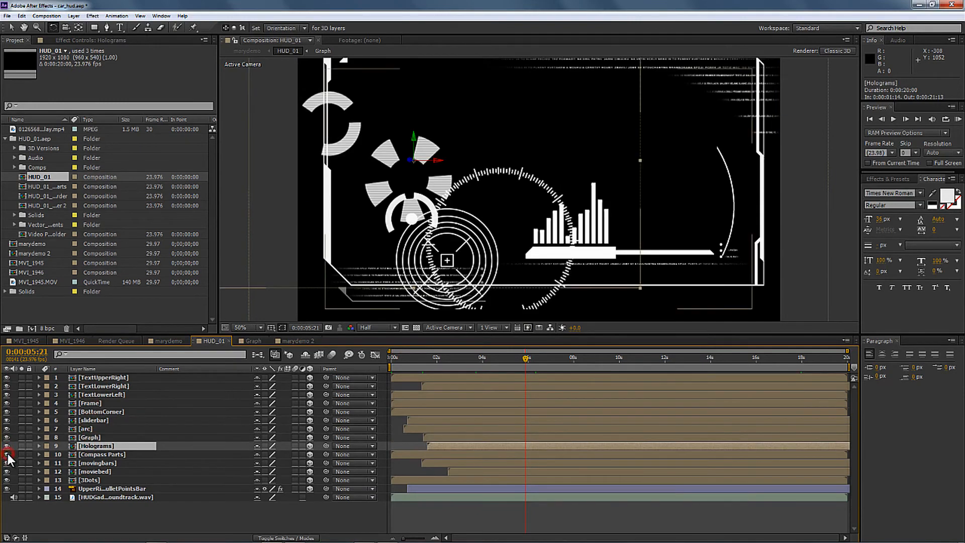
Switch to the marydemo 2 composition and paste the Holograms and Compass Parts layers above the adjustment layer.
click(297, 342)
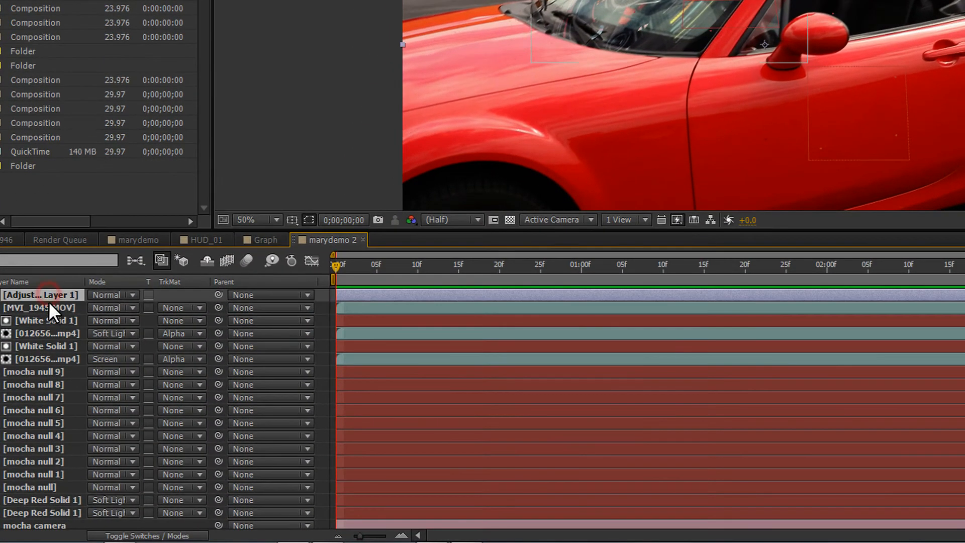
key(ctrl+v)
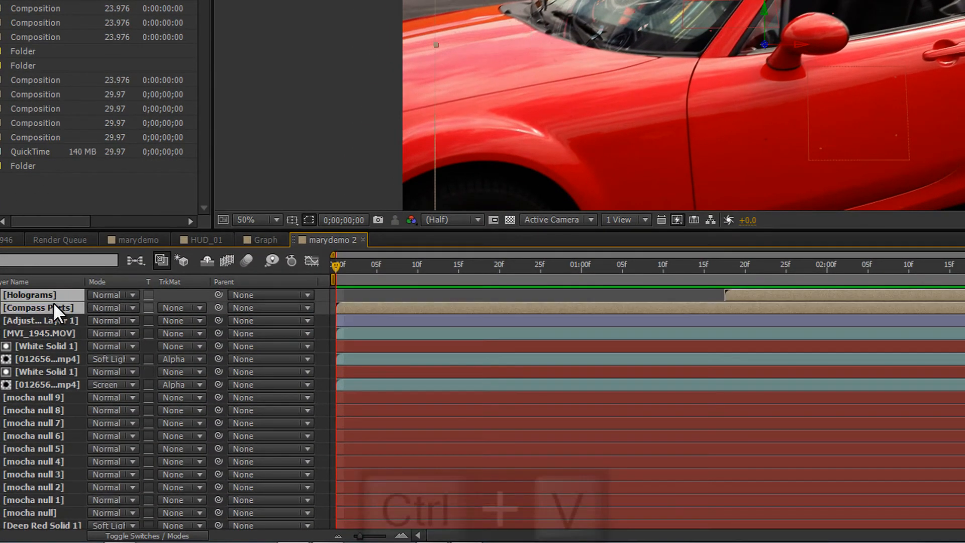
Try to shift the pasted layers so Holograms starts at the composition's beginning, and reveal their transform properties.
drag(492, 535, 257, 462)
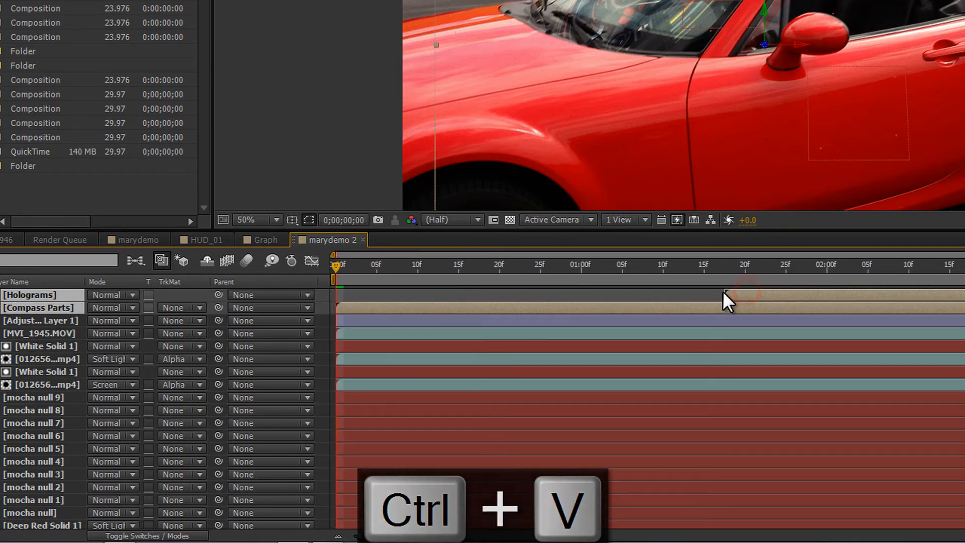
drag(719, 297, 346, 301)
click(38, 378)
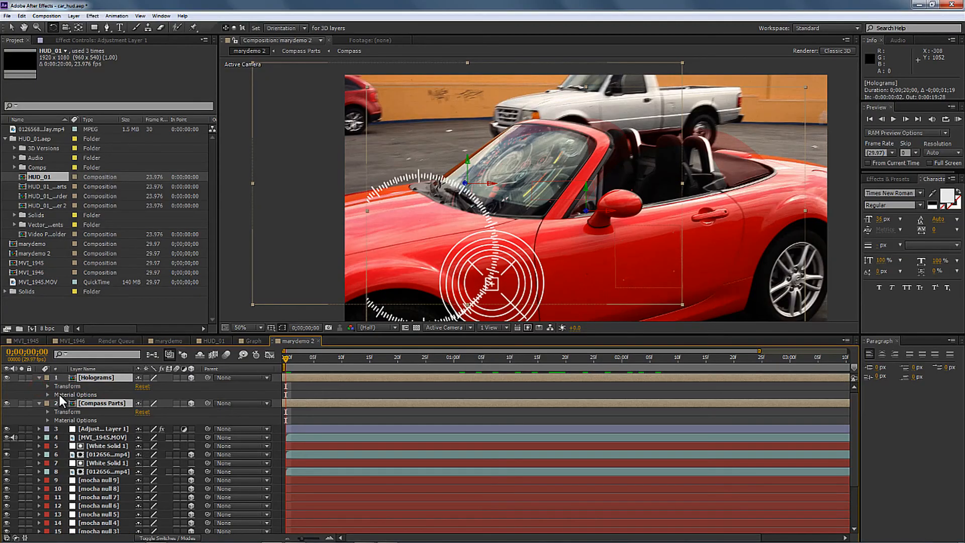
click(80, 386)
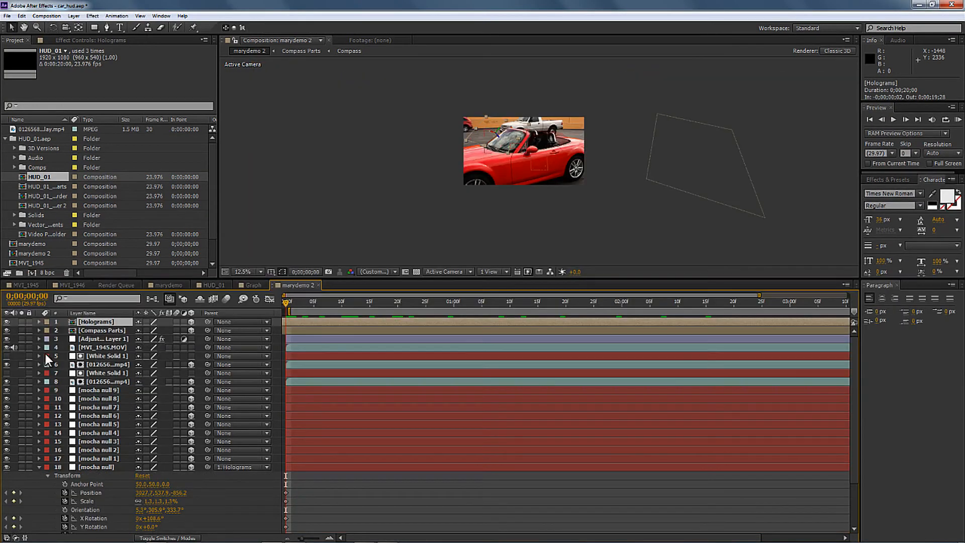
Copy the Position keyframe of the lower high-tech display video layer.
click(86, 347)
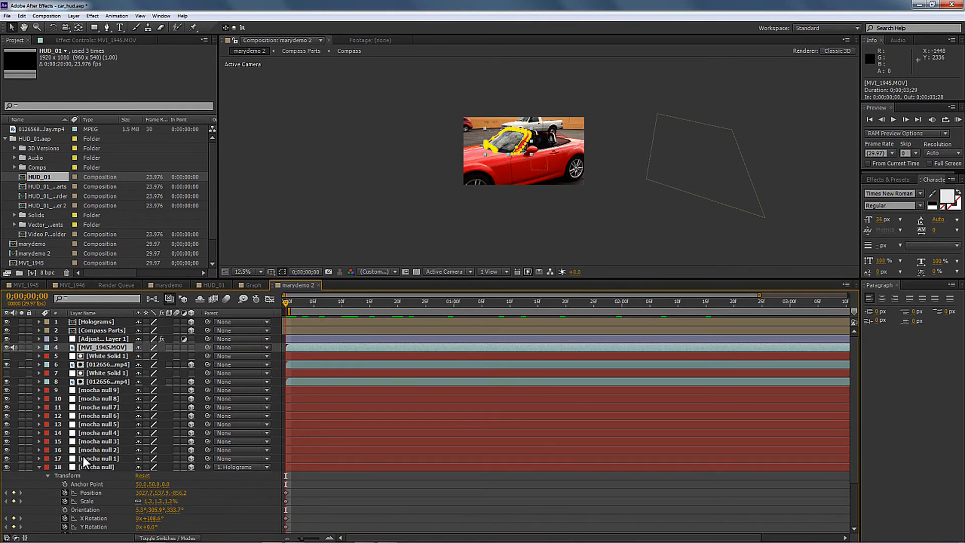
click(40, 467)
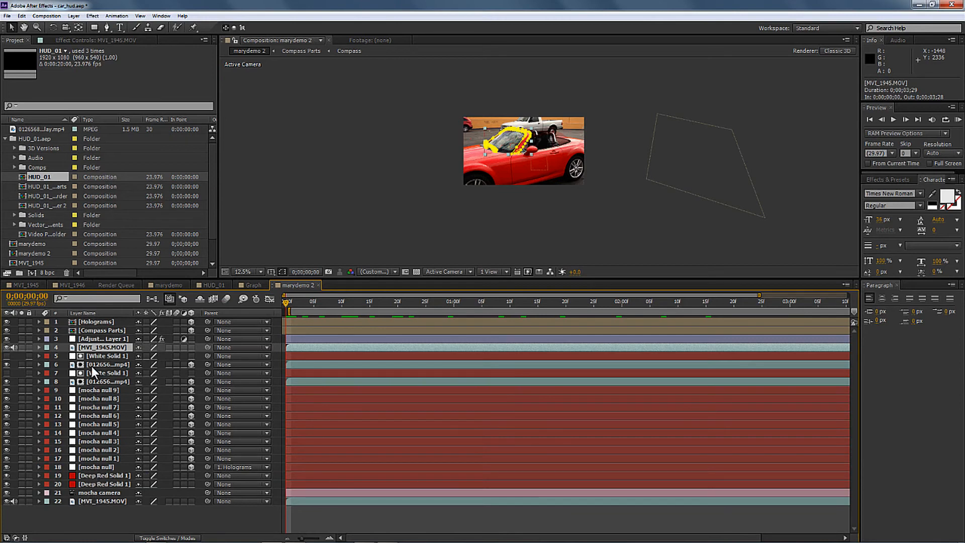
click(93, 330)
click(97, 382)
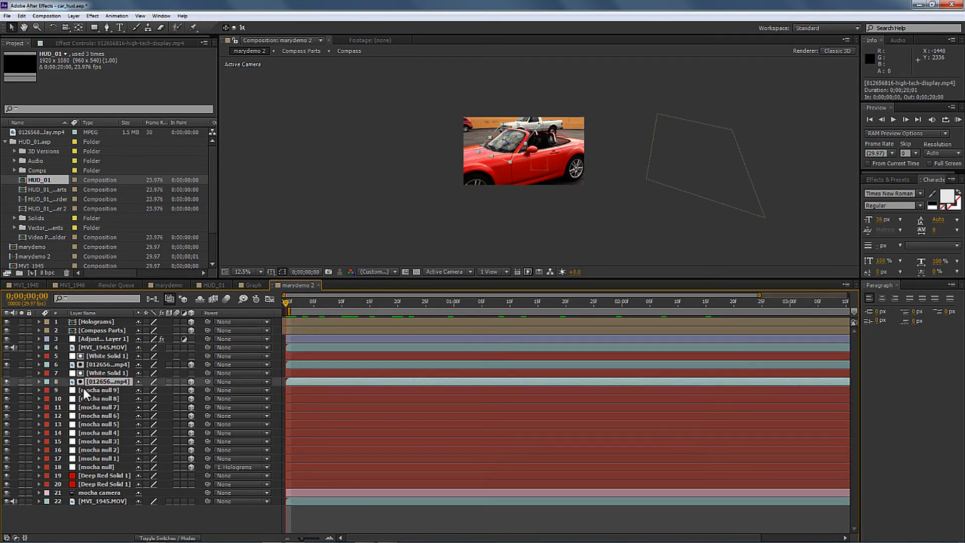
click(38, 382)
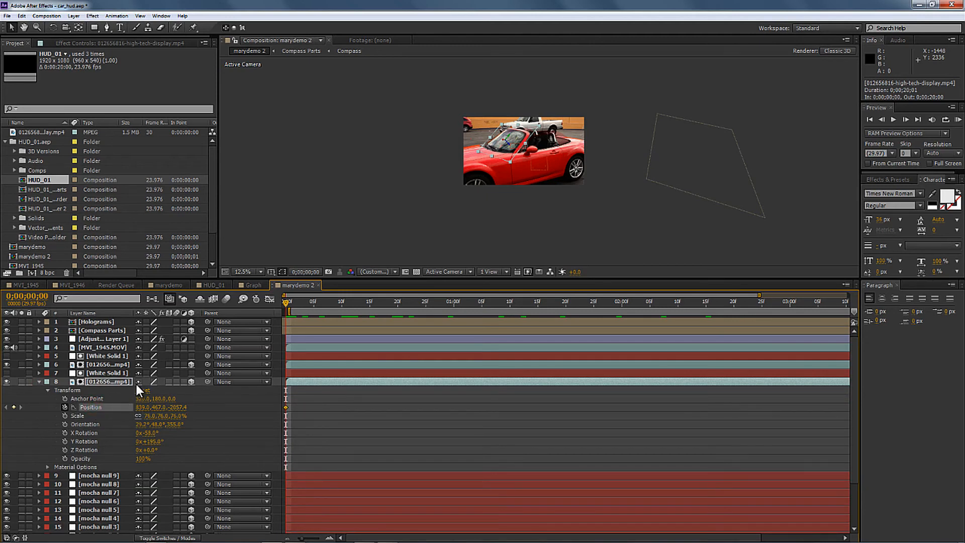
key(ctrl+c)
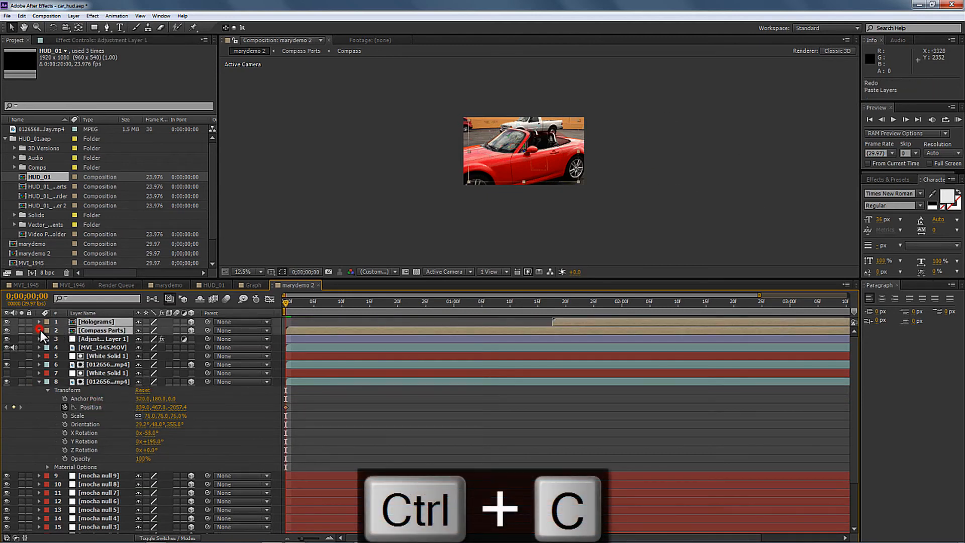
Slide Holograms and Compass Parts earlier so Holograms covers the composition start, and paste the copied position onto Compass Parts.
click(40, 330)
drag(562, 321, 300, 319)
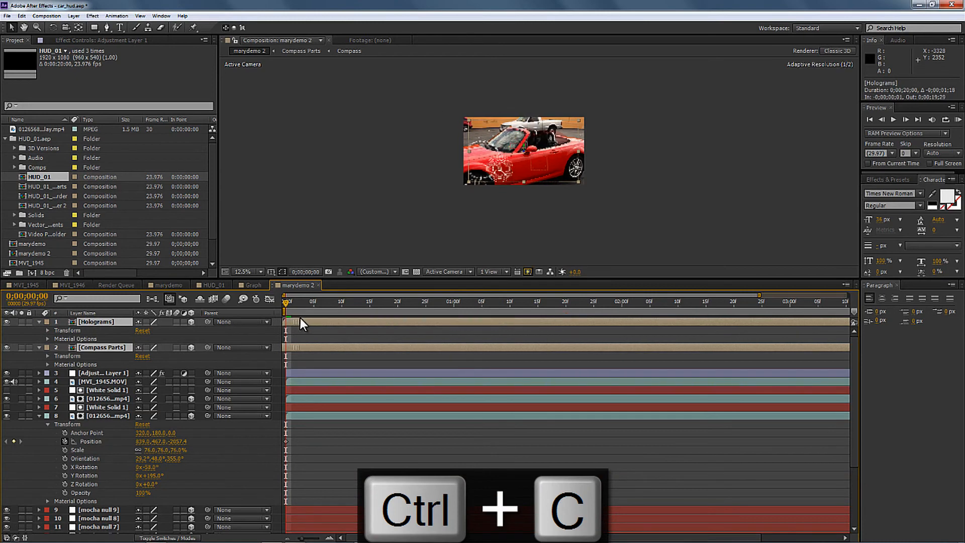
click(48, 356)
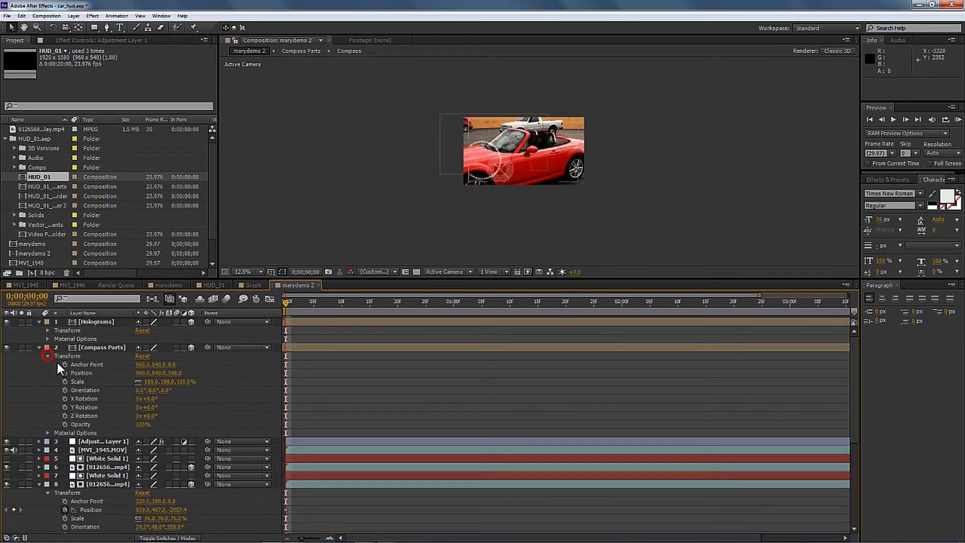
click(80, 373)
key(ctrl+v)
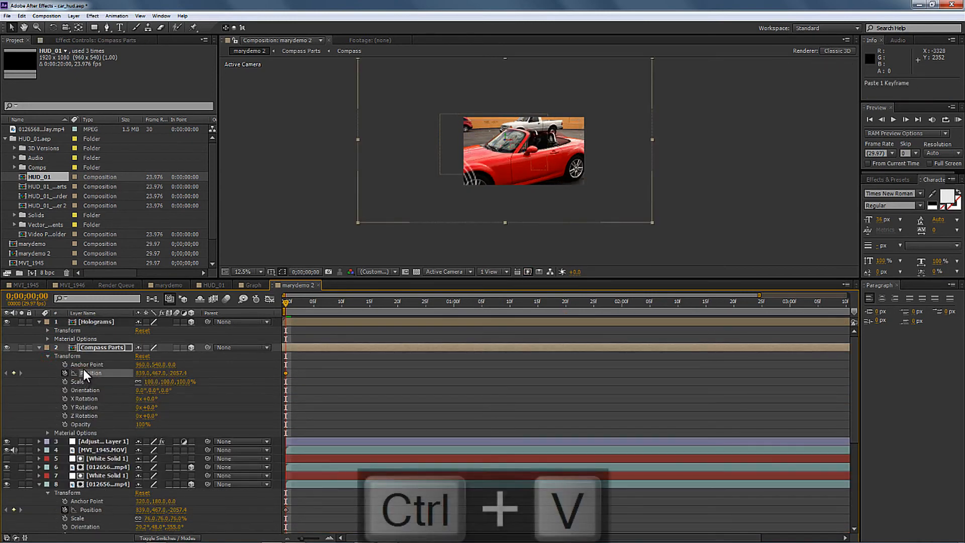
Paste the copied Position keyframe onto the Holograms layer.
click(65, 330)
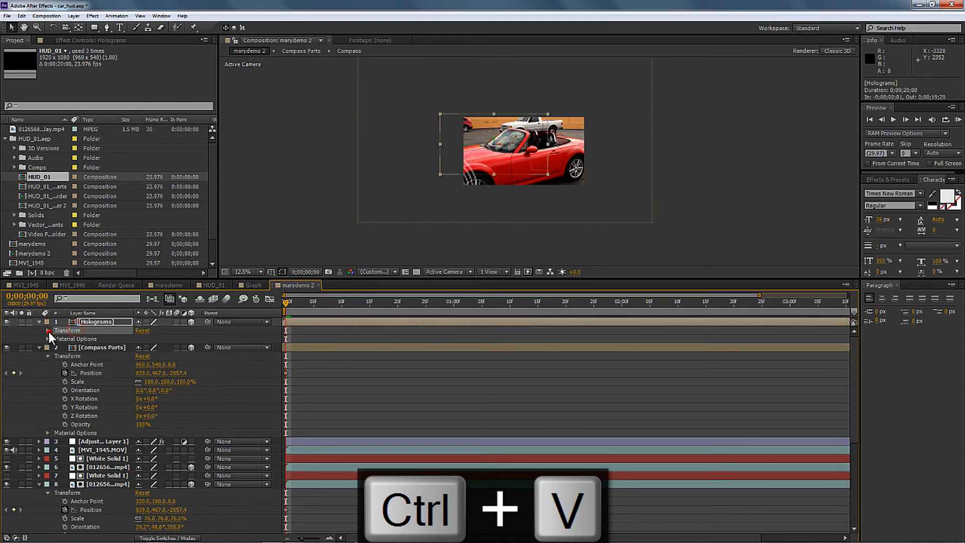
click(48, 330)
click(78, 340)
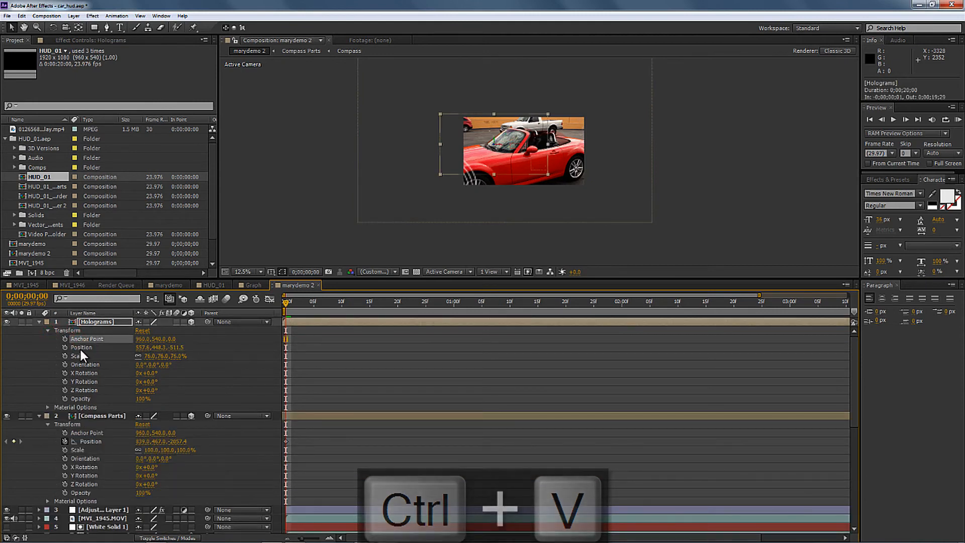
click(81, 348)
key(ctrl+v)
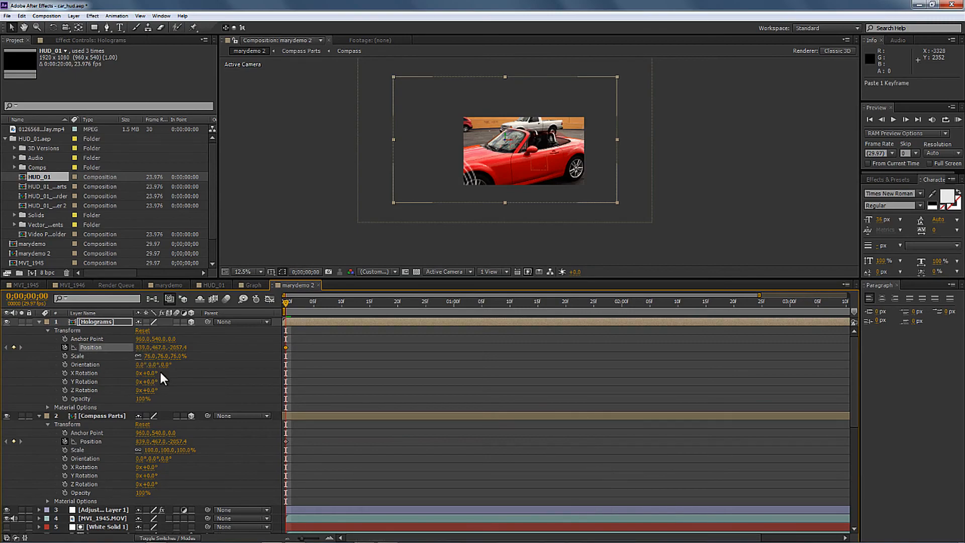
Rotate the Holograms layer to X -33°, Y +50° and Z +43°.
drag(150, 373, 175, 381)
drag(149, 390, 169, 389)
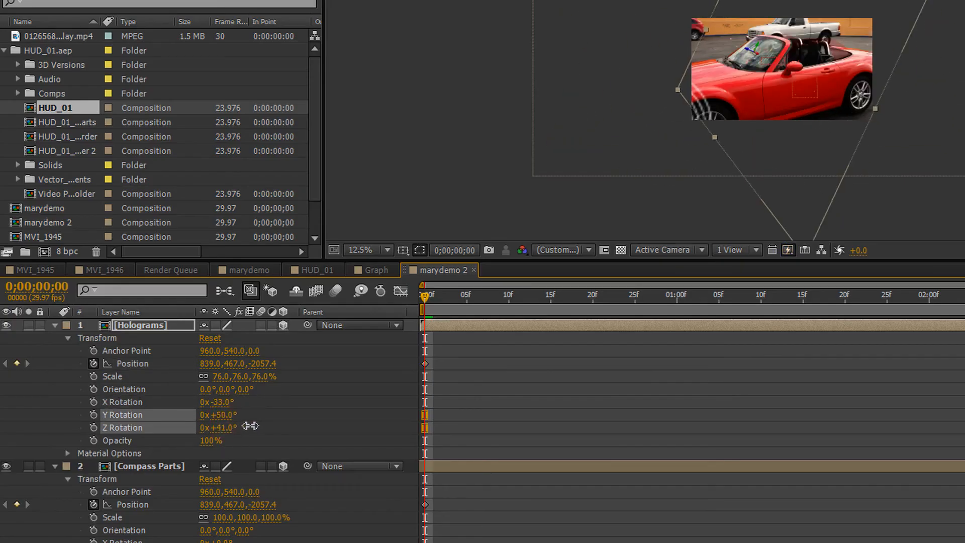
drag(250, 425, 253, 425)
Set the scale of the Holograms layer to 25%.
click(220, 376)
text(1)
text(25)
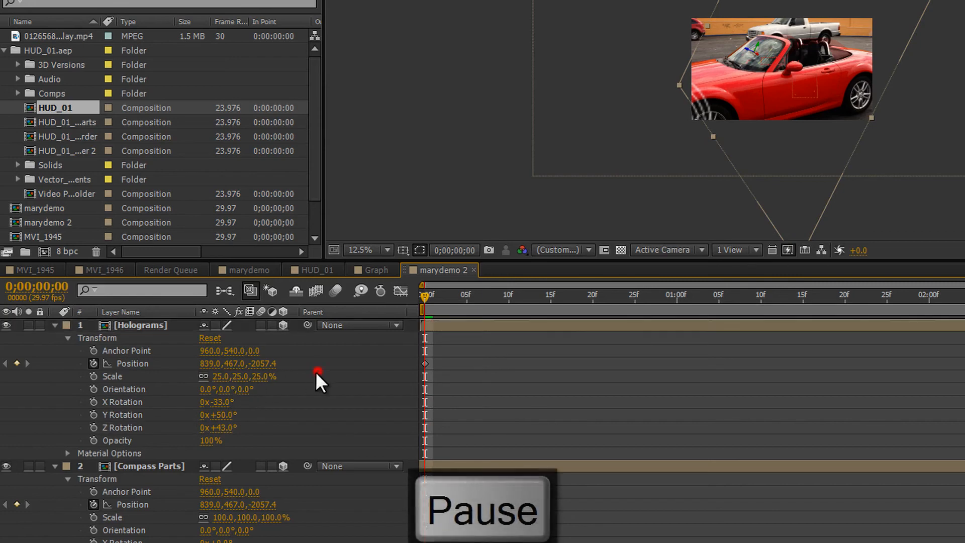
key(Return)
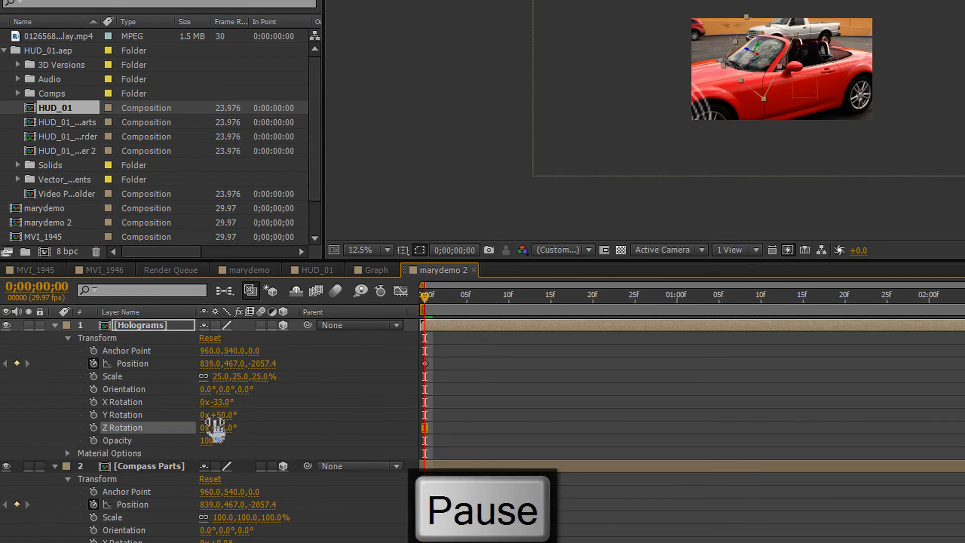
Preview the composite and set the scale of the Compass Parts layer to 29%.
key(space)
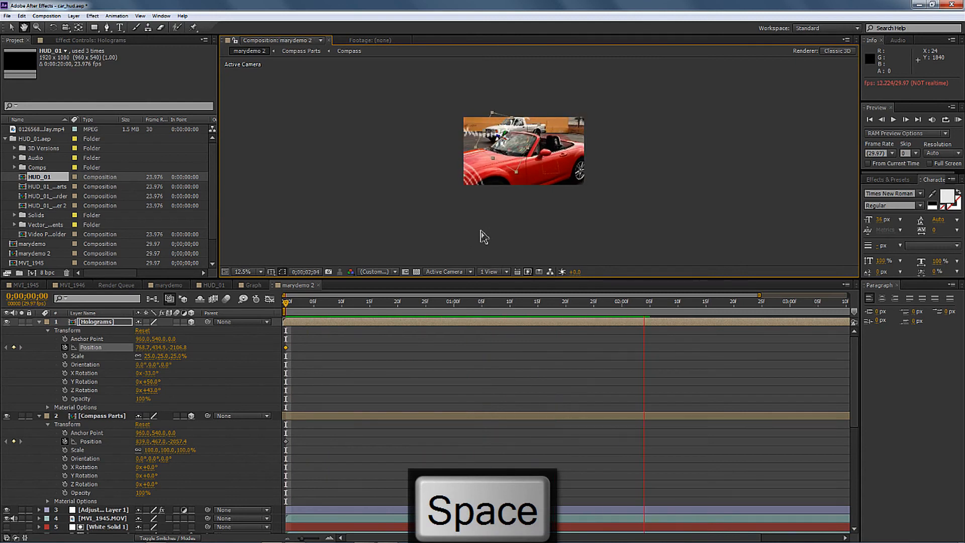
key(space)
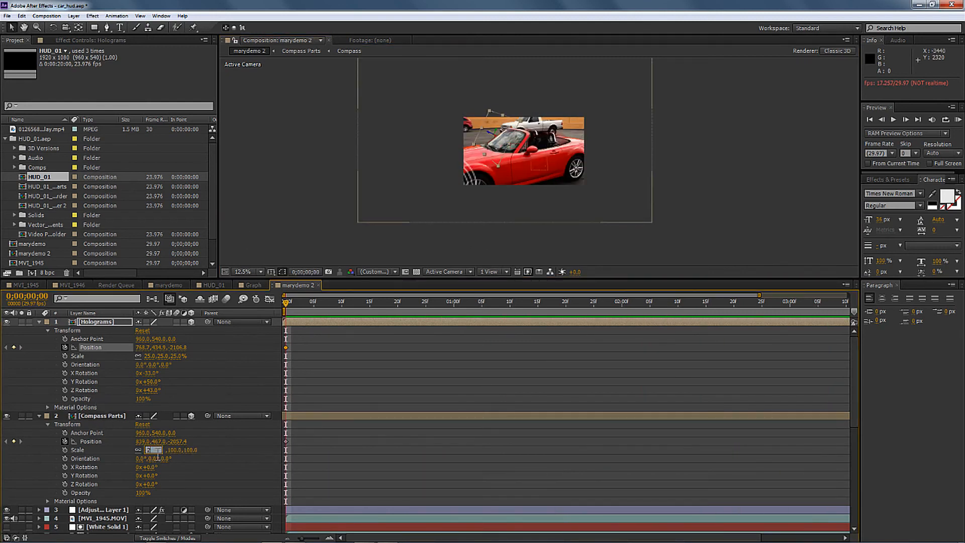
key(Return)
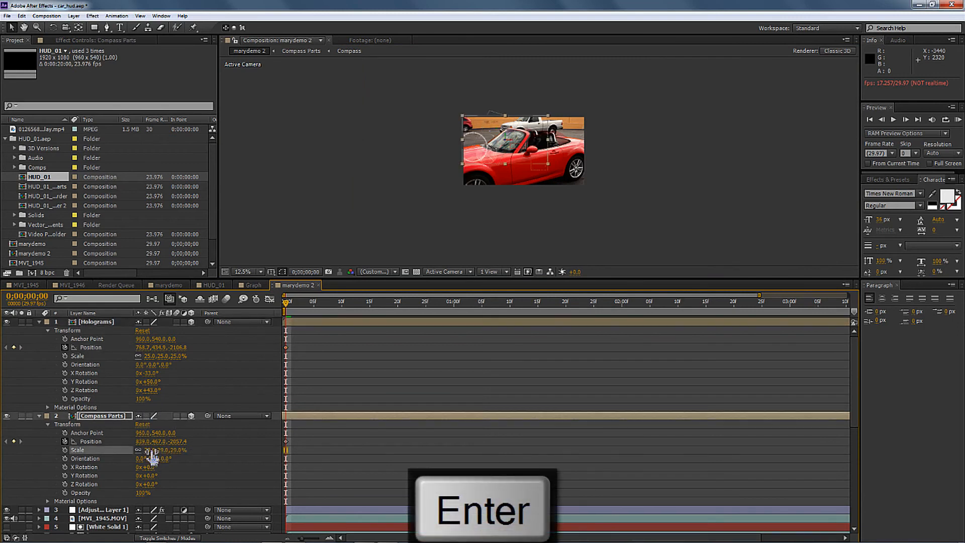
Copy the X, Y and Z Rotation values of Holograms onto the Compass Parts layer.
click(91, 372)
shift+click(93, 389)
key(ctrl+c)
click(90, 466)
shift+click(95, 484)
key(ctrl+v)
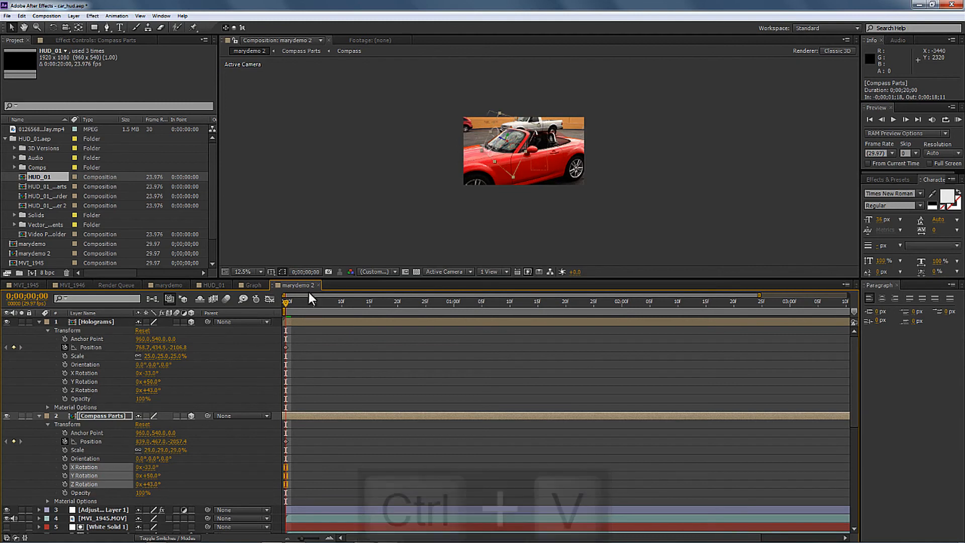
Play back marydemo 2 with the whole frame in view to check how the holograms follow the car.
key(space)
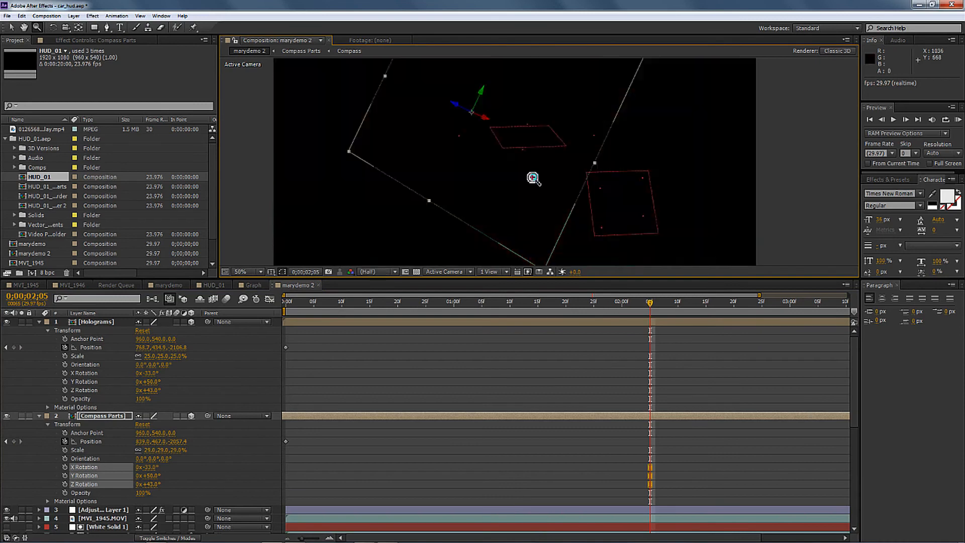
alt+click(541, 154)
key(space)
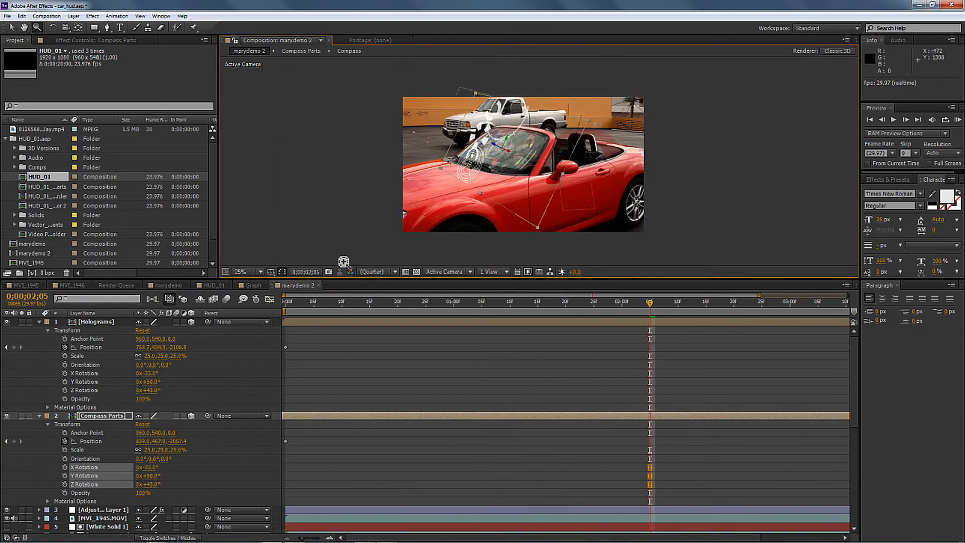
key(space)
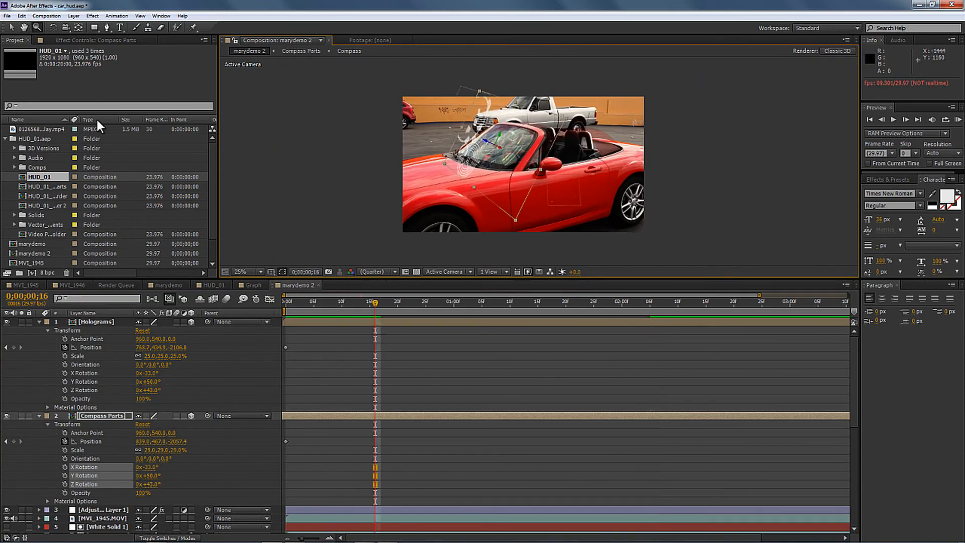
Move the Compass Parts layer slightly up over the windshield at 0;00;00;16 and preview the result.
click(11, 27)
drag(502, 134, 508, 122)
key(space)
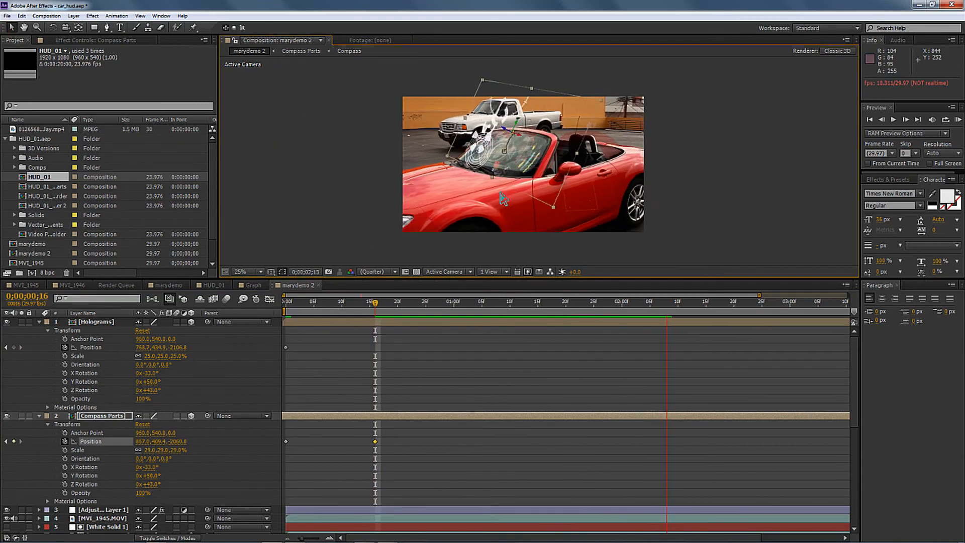
key(space)
Open the Compass Parts composition and set its width to 5000 px with the 16:9 aspect ratio locked.
click(96, 321)
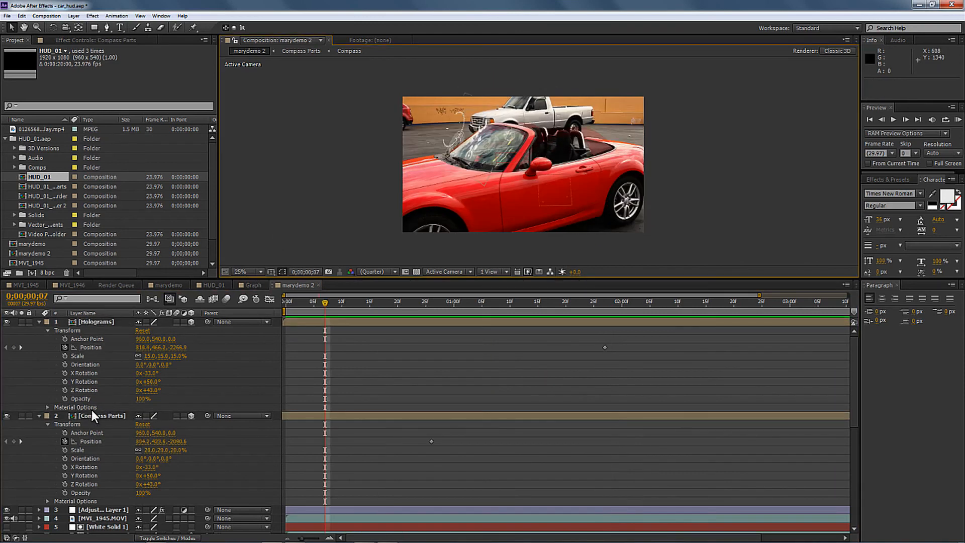
click(92, 413)
double_click(101, 409)
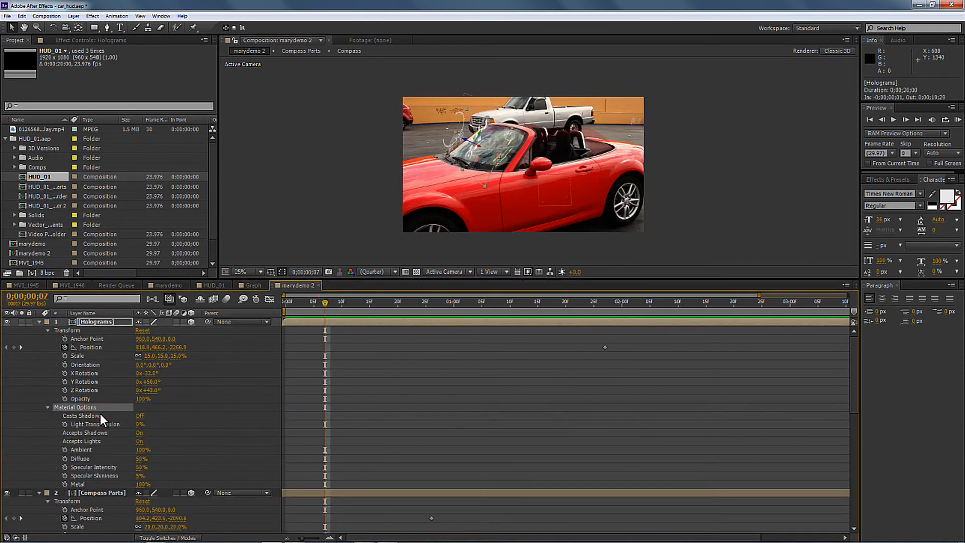
double_click(93, 492)
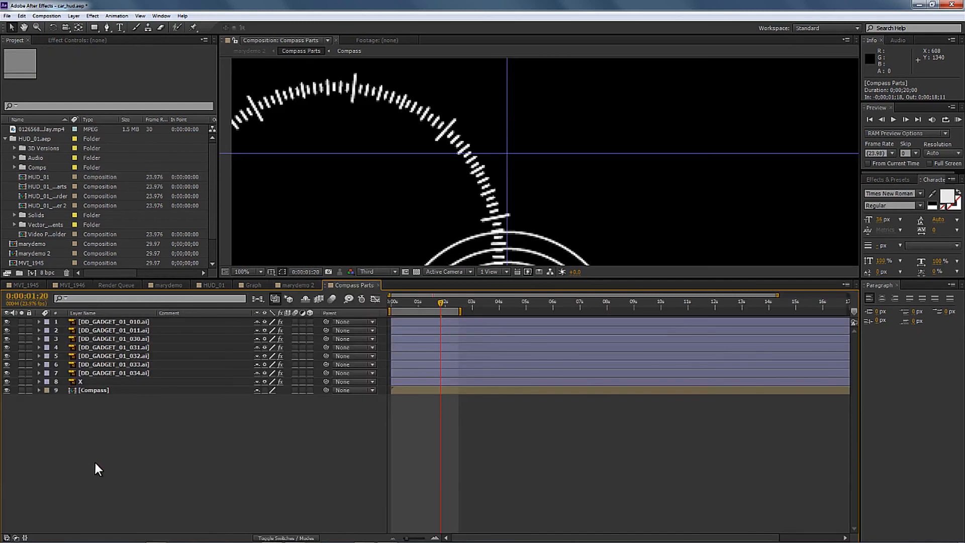
click(47, 15)
click(56, 33)
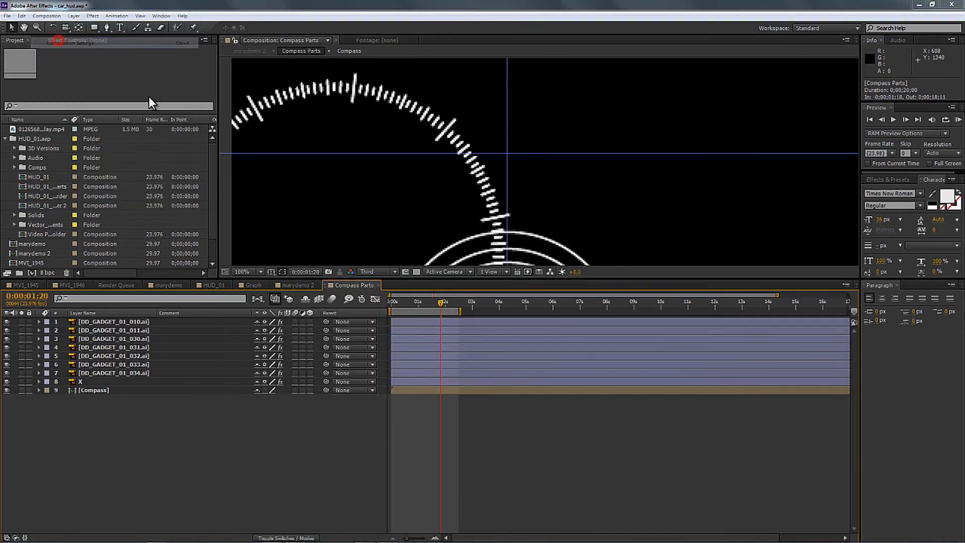
click(426, 225)
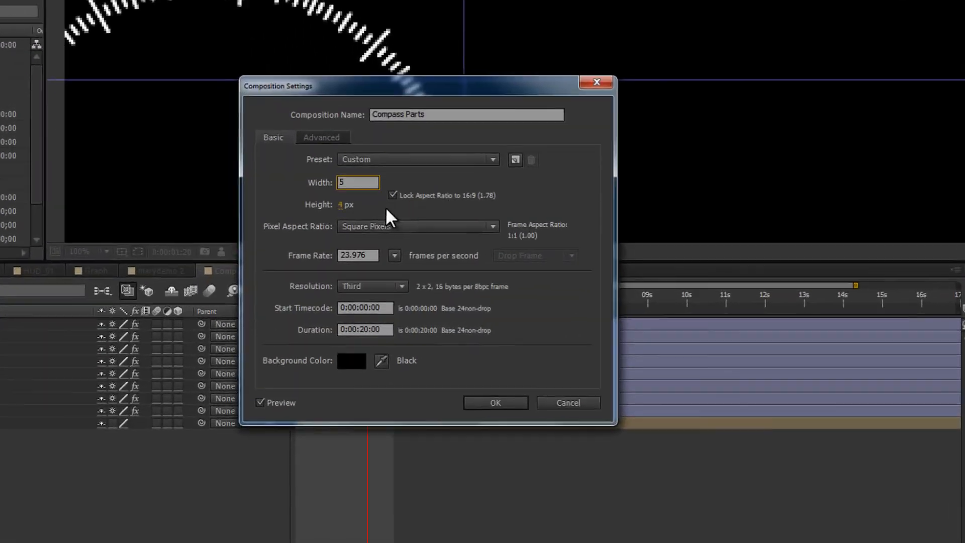
text(5000)
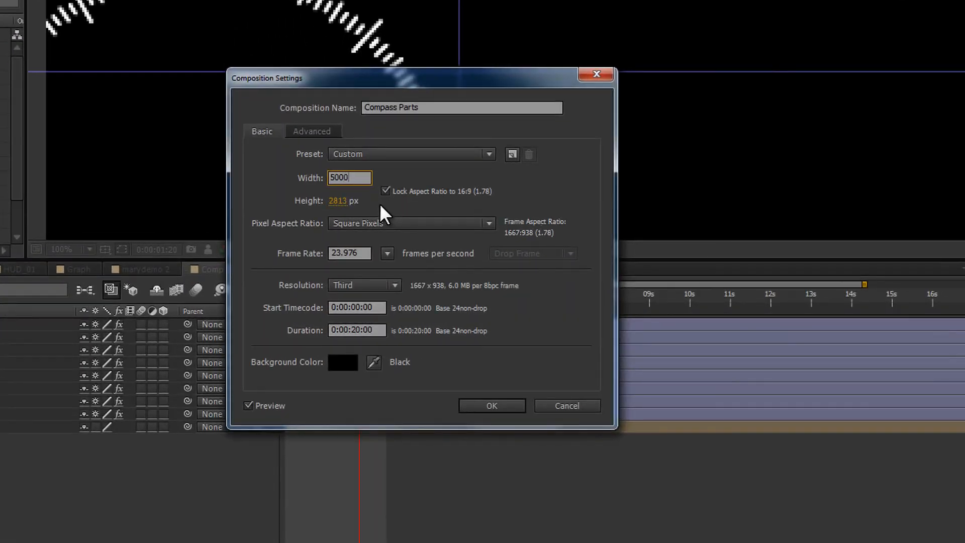
click(492, 406)
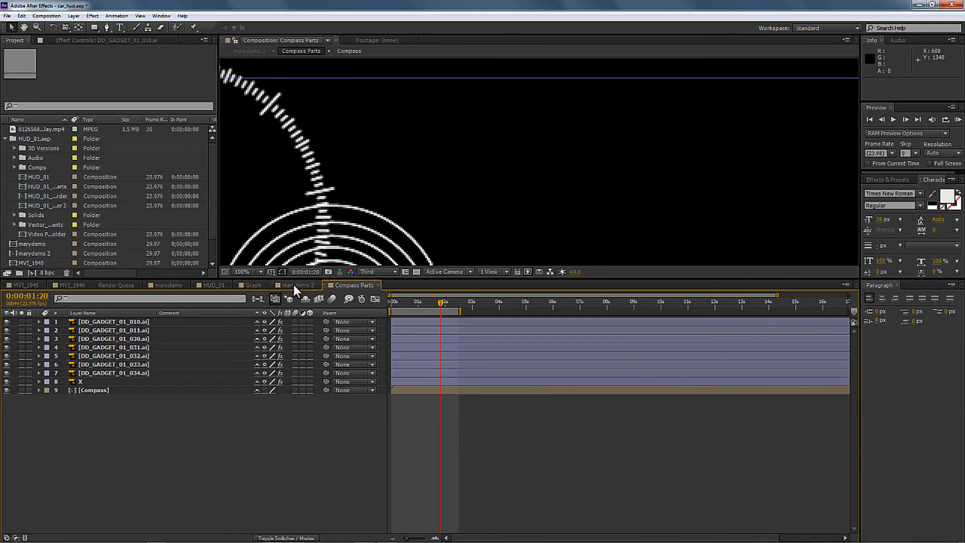
Preview marydemo 2 with the enlarged Compass Parts layer, and play back Compass Parts with its whole frame in view.
click(139, 270)
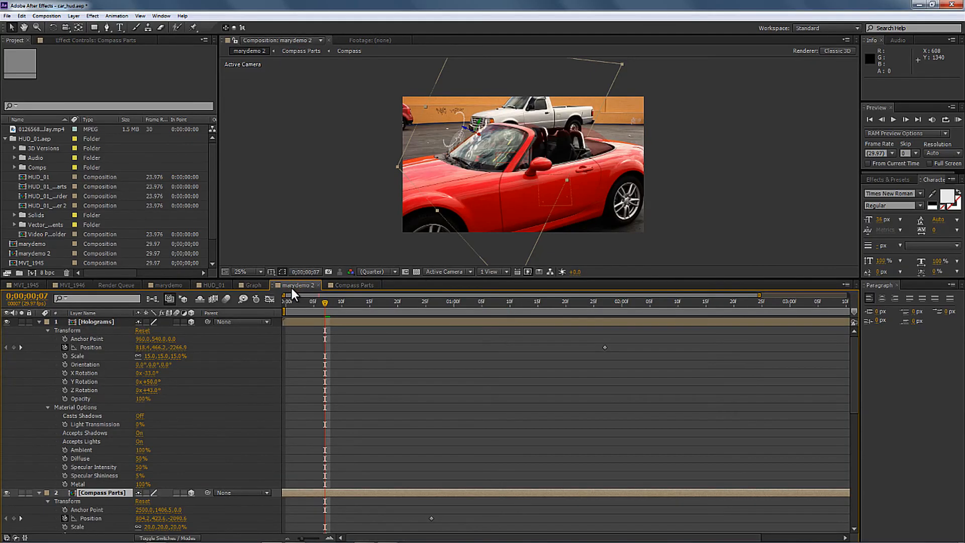
key(space)
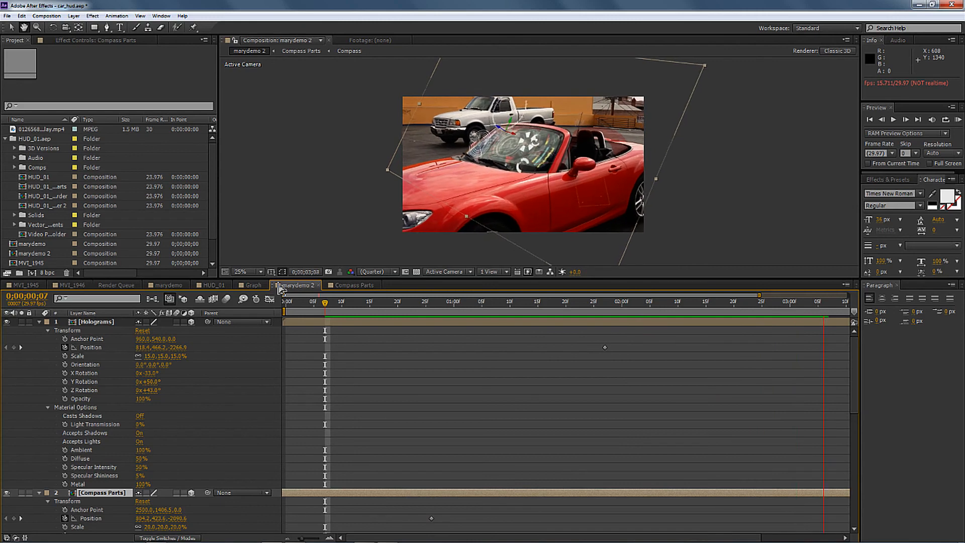
click(333, 285)
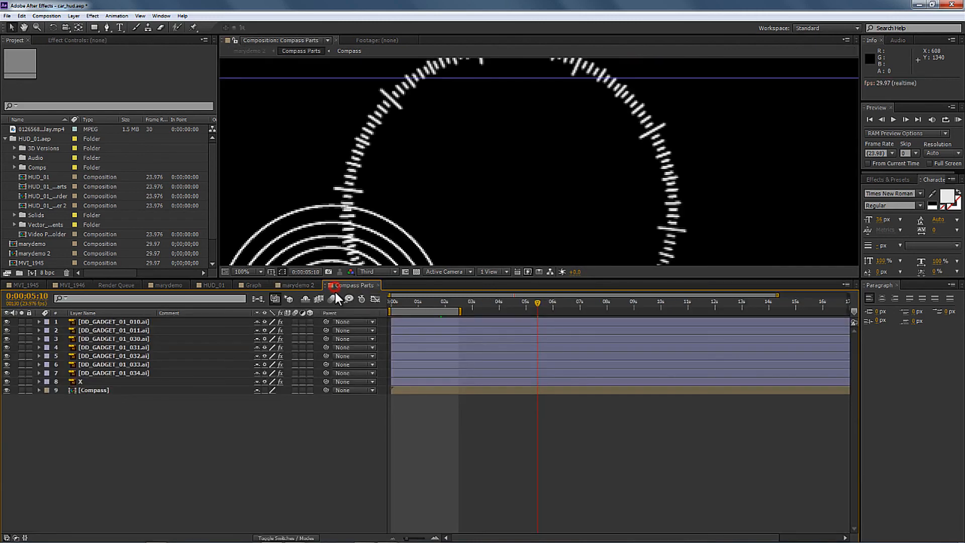
click(261, 272)
click(261, 284)
key(space)
click(179, 334)
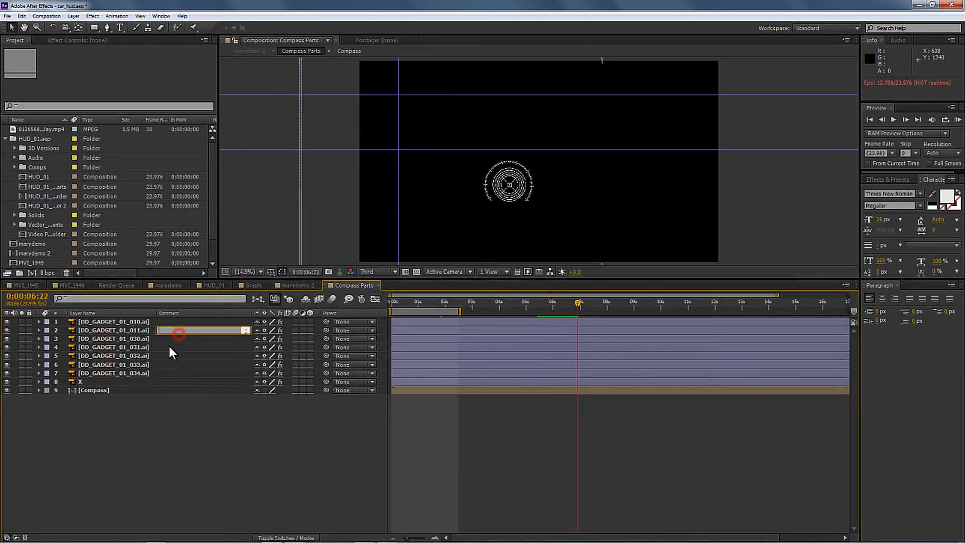
Open the Compass composition nested in Compass Parts and set its width to 5000 px.
double_click(116, 390)
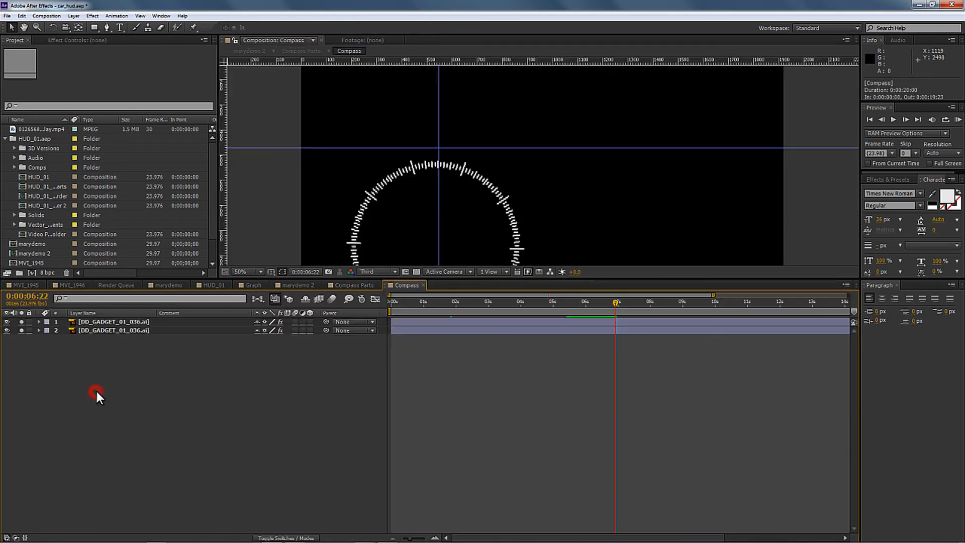
click(56, 17)
click(70, 41)
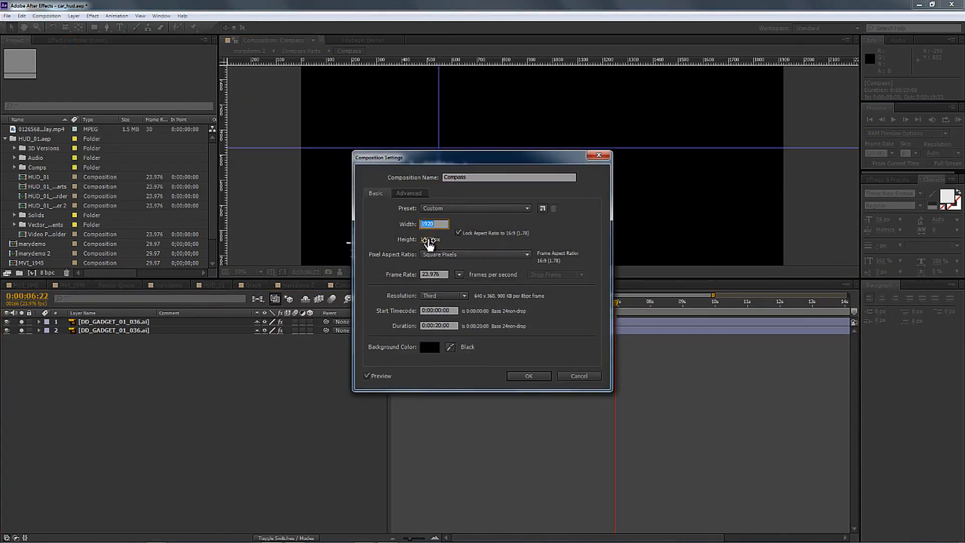
text(5000)
click(523, 378)
Return to marydemo 2 and play back the composite to check the uncropped compass hologram over the windshield.
click(297, 286)
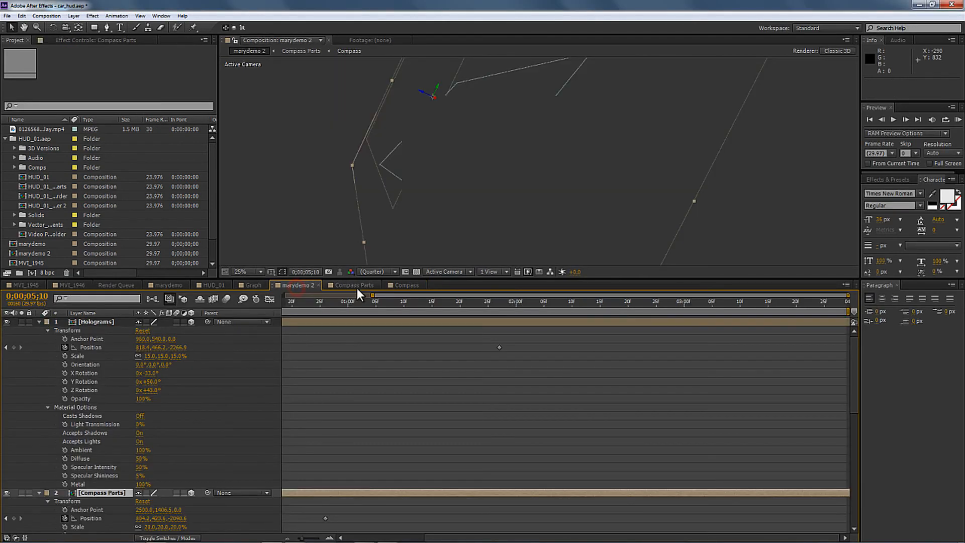
drag(351, 304, 263, 303)
key(space)
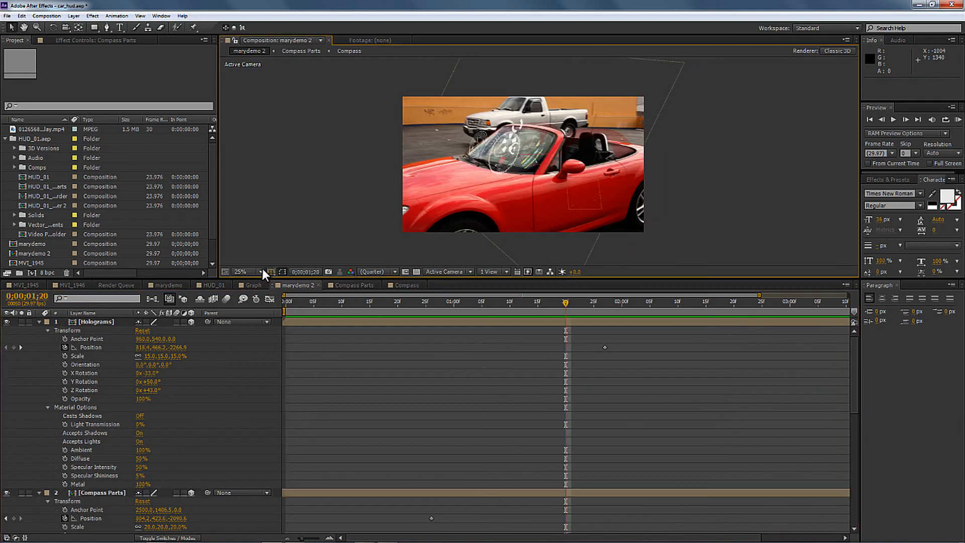
click(261, 272)
click(256, 284)
key(space)
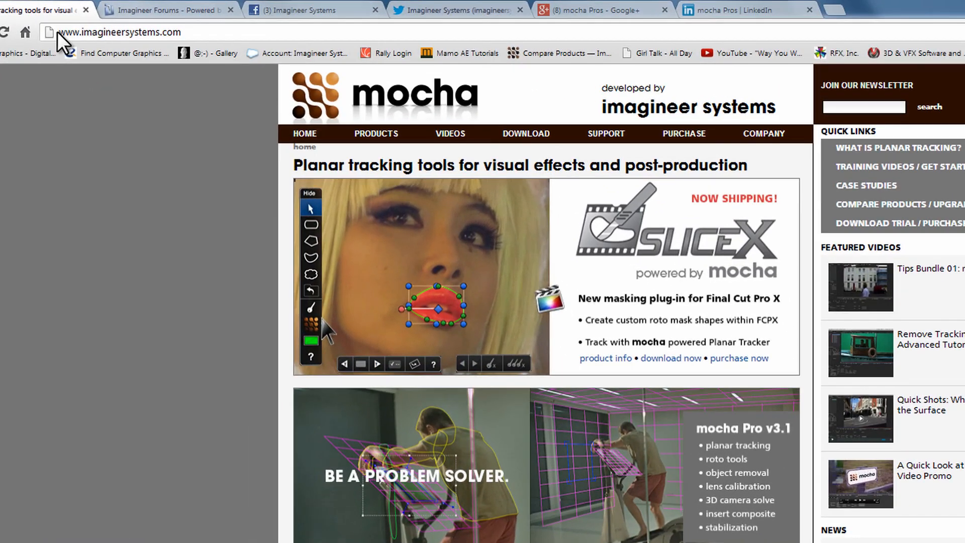
Switch to the web browser and show the imagineersystems.com home page and the Imagineer Forums index.
drag(74, 21, 207, 59)
click(190, 132)
click(183, 13)
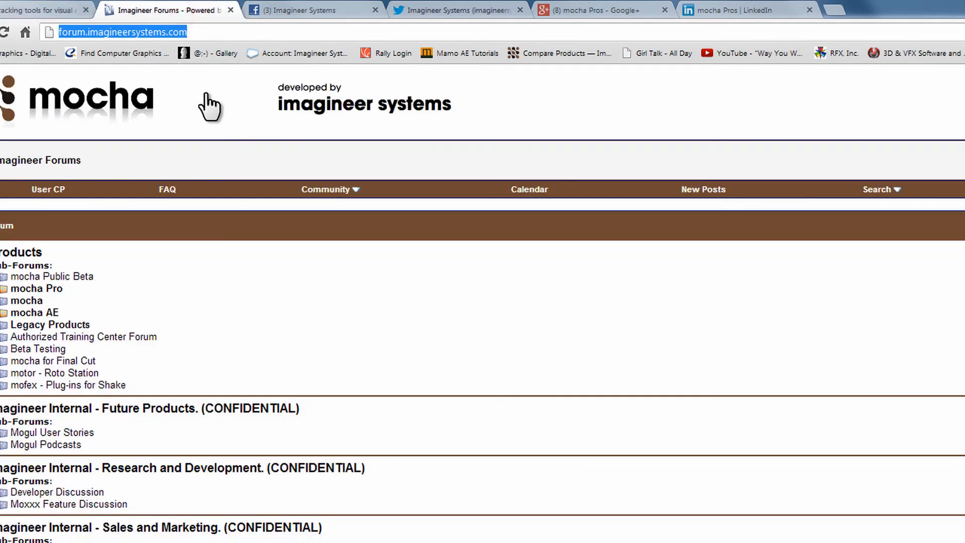
click(206, 95)
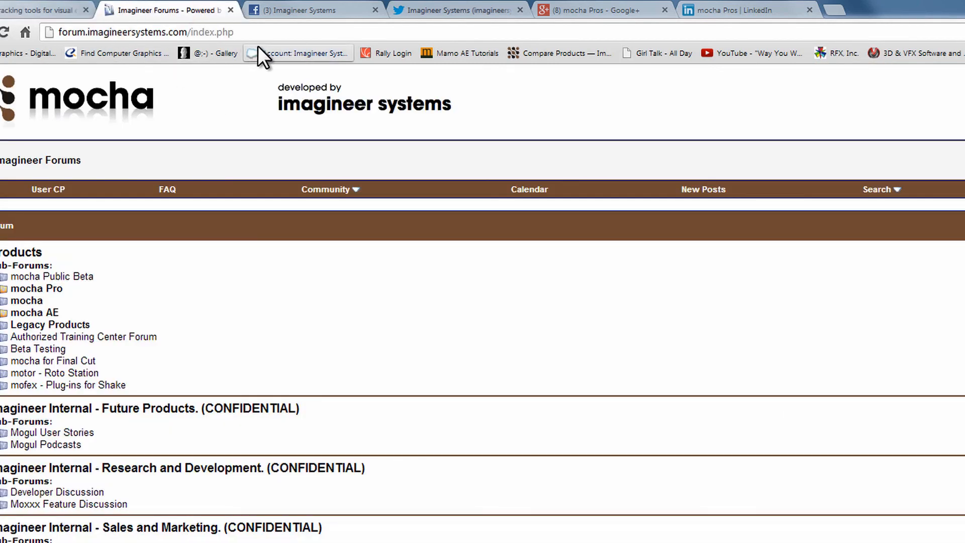
click(305, 9)
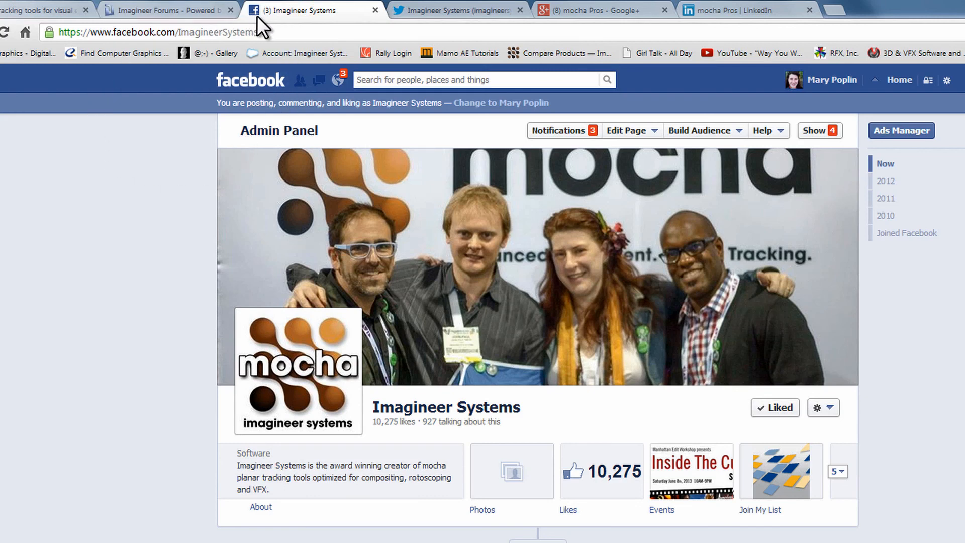
click(432, 9)
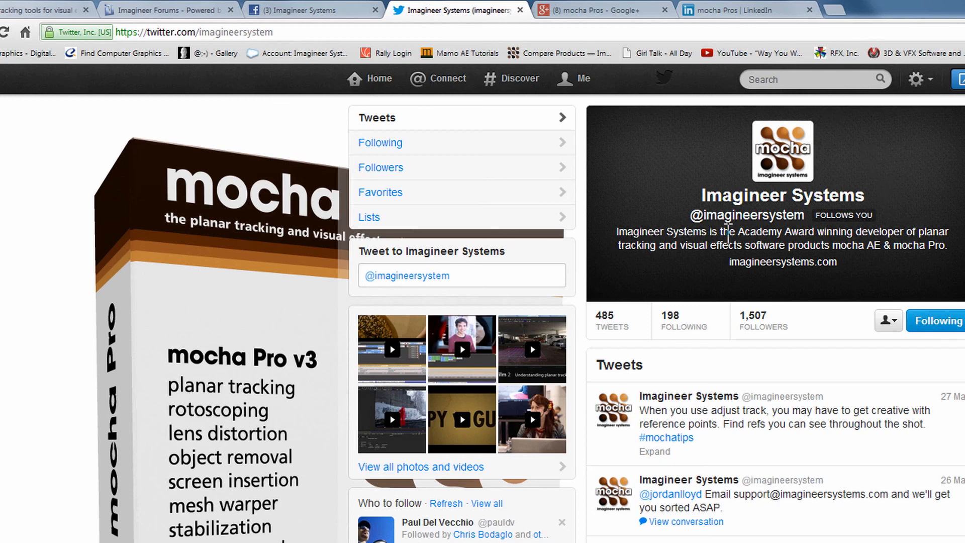
drag(693, 214, 813, 215)
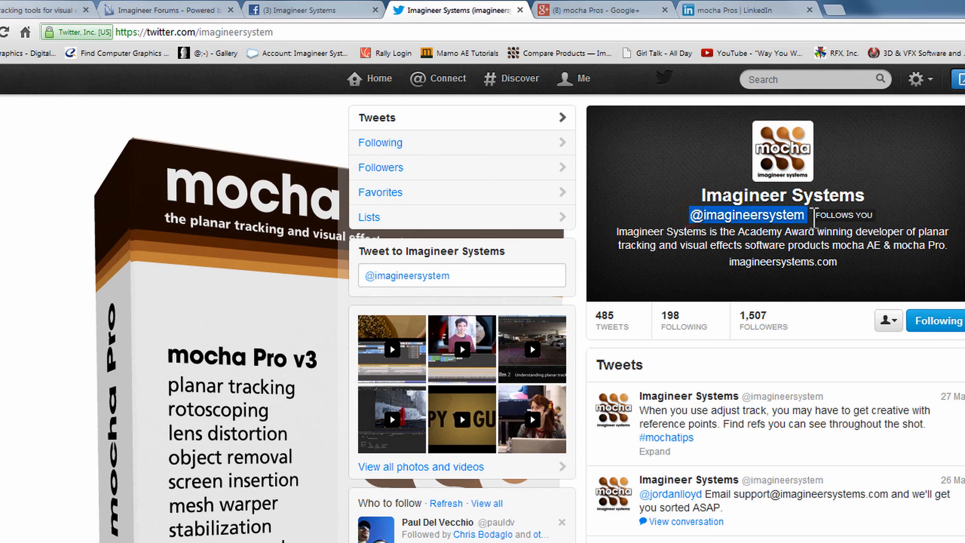
click(617, 11)
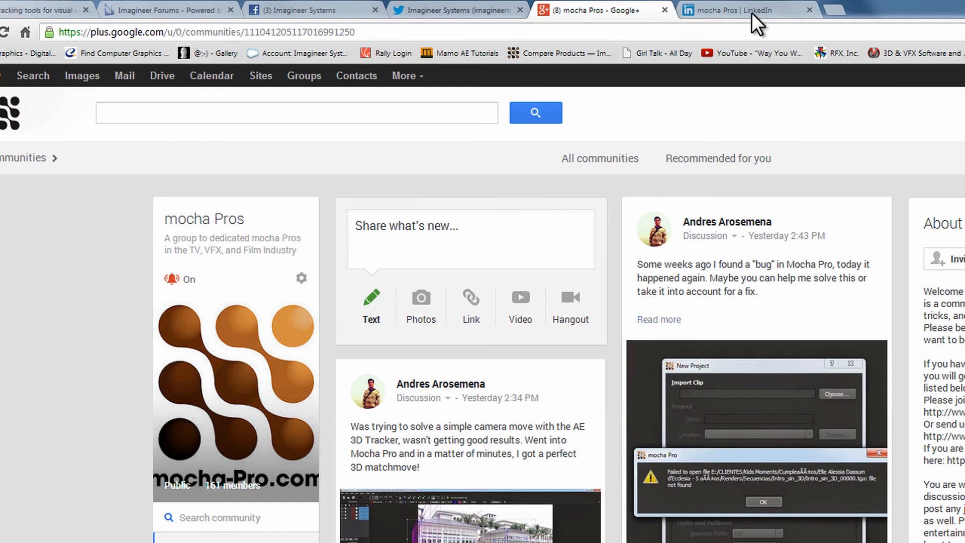
click(722, 10)
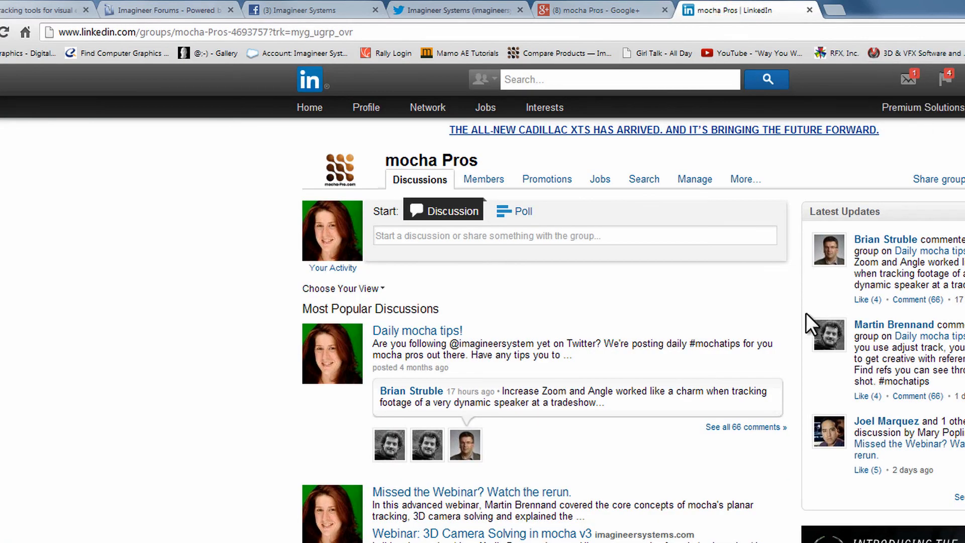